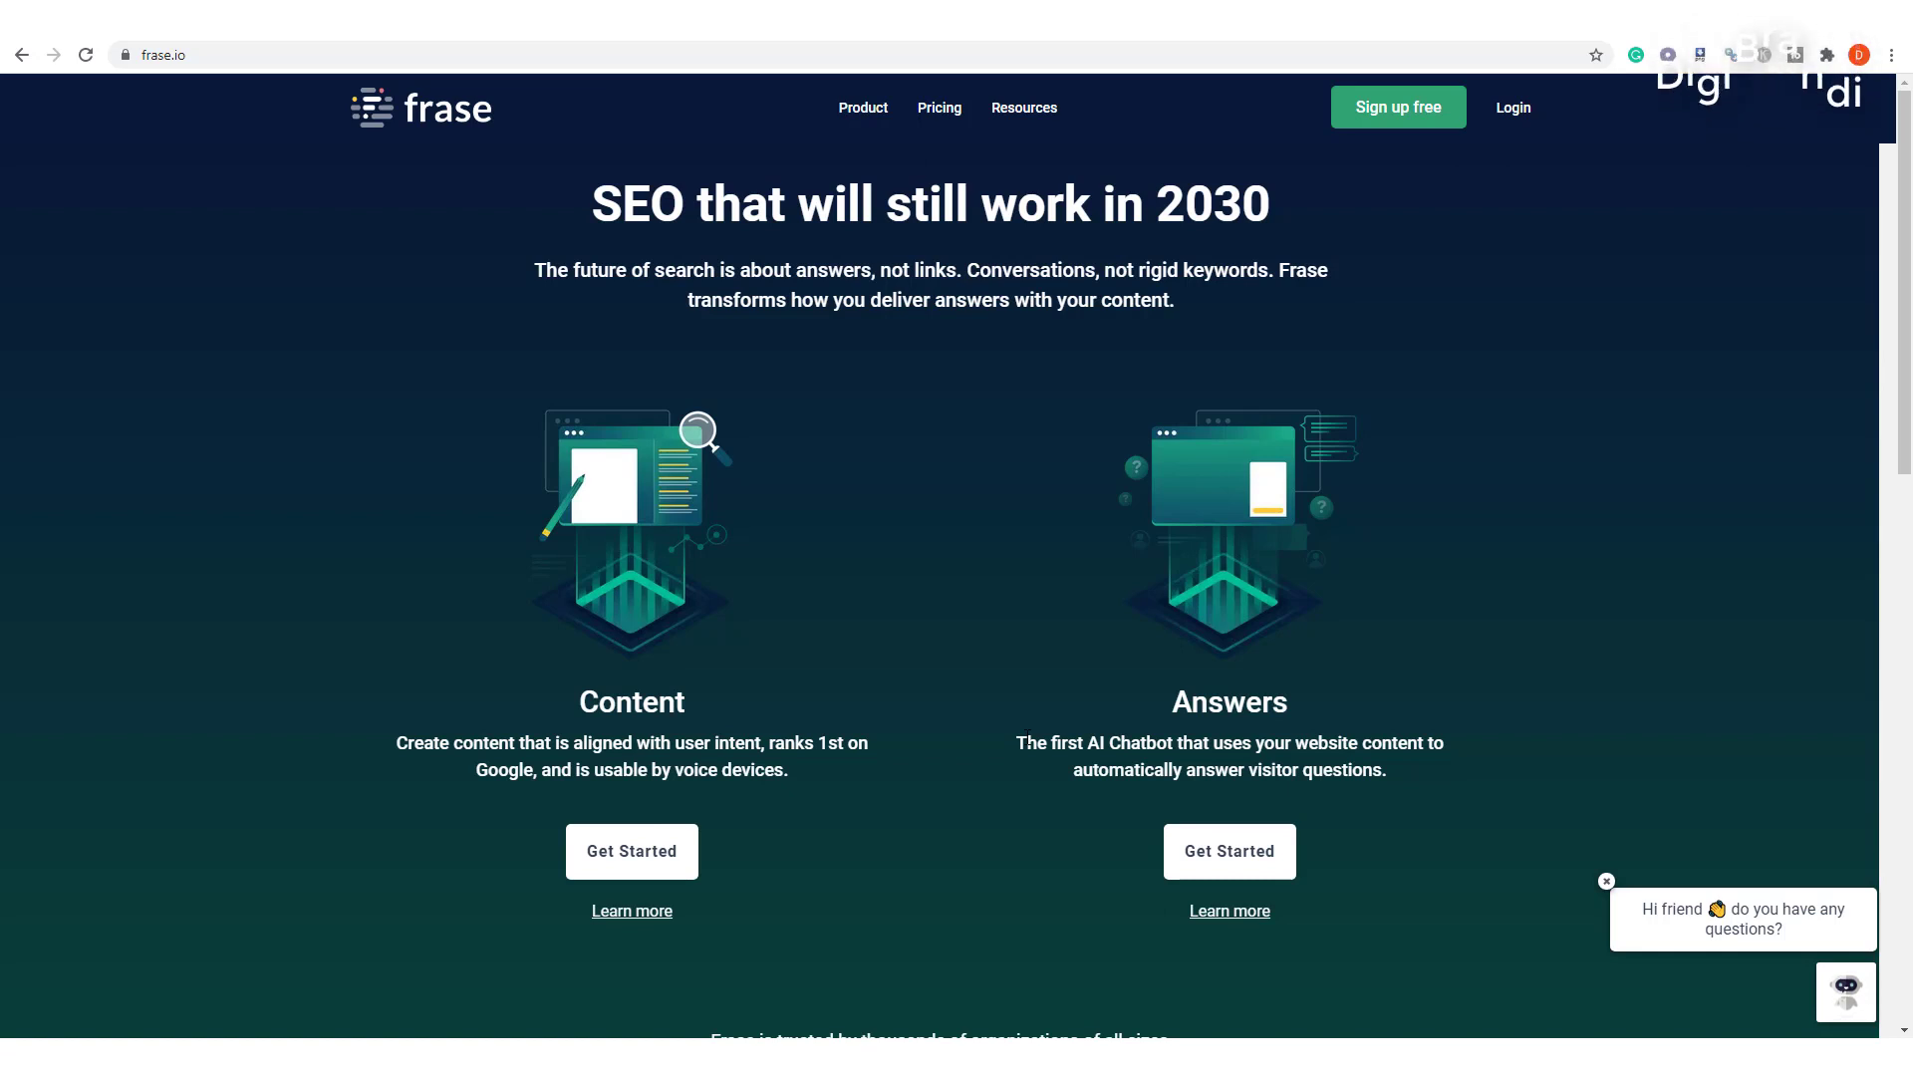
Ask the website's chatbot "what is frase", read the reply and close the chat.
left_click(1846, 992)
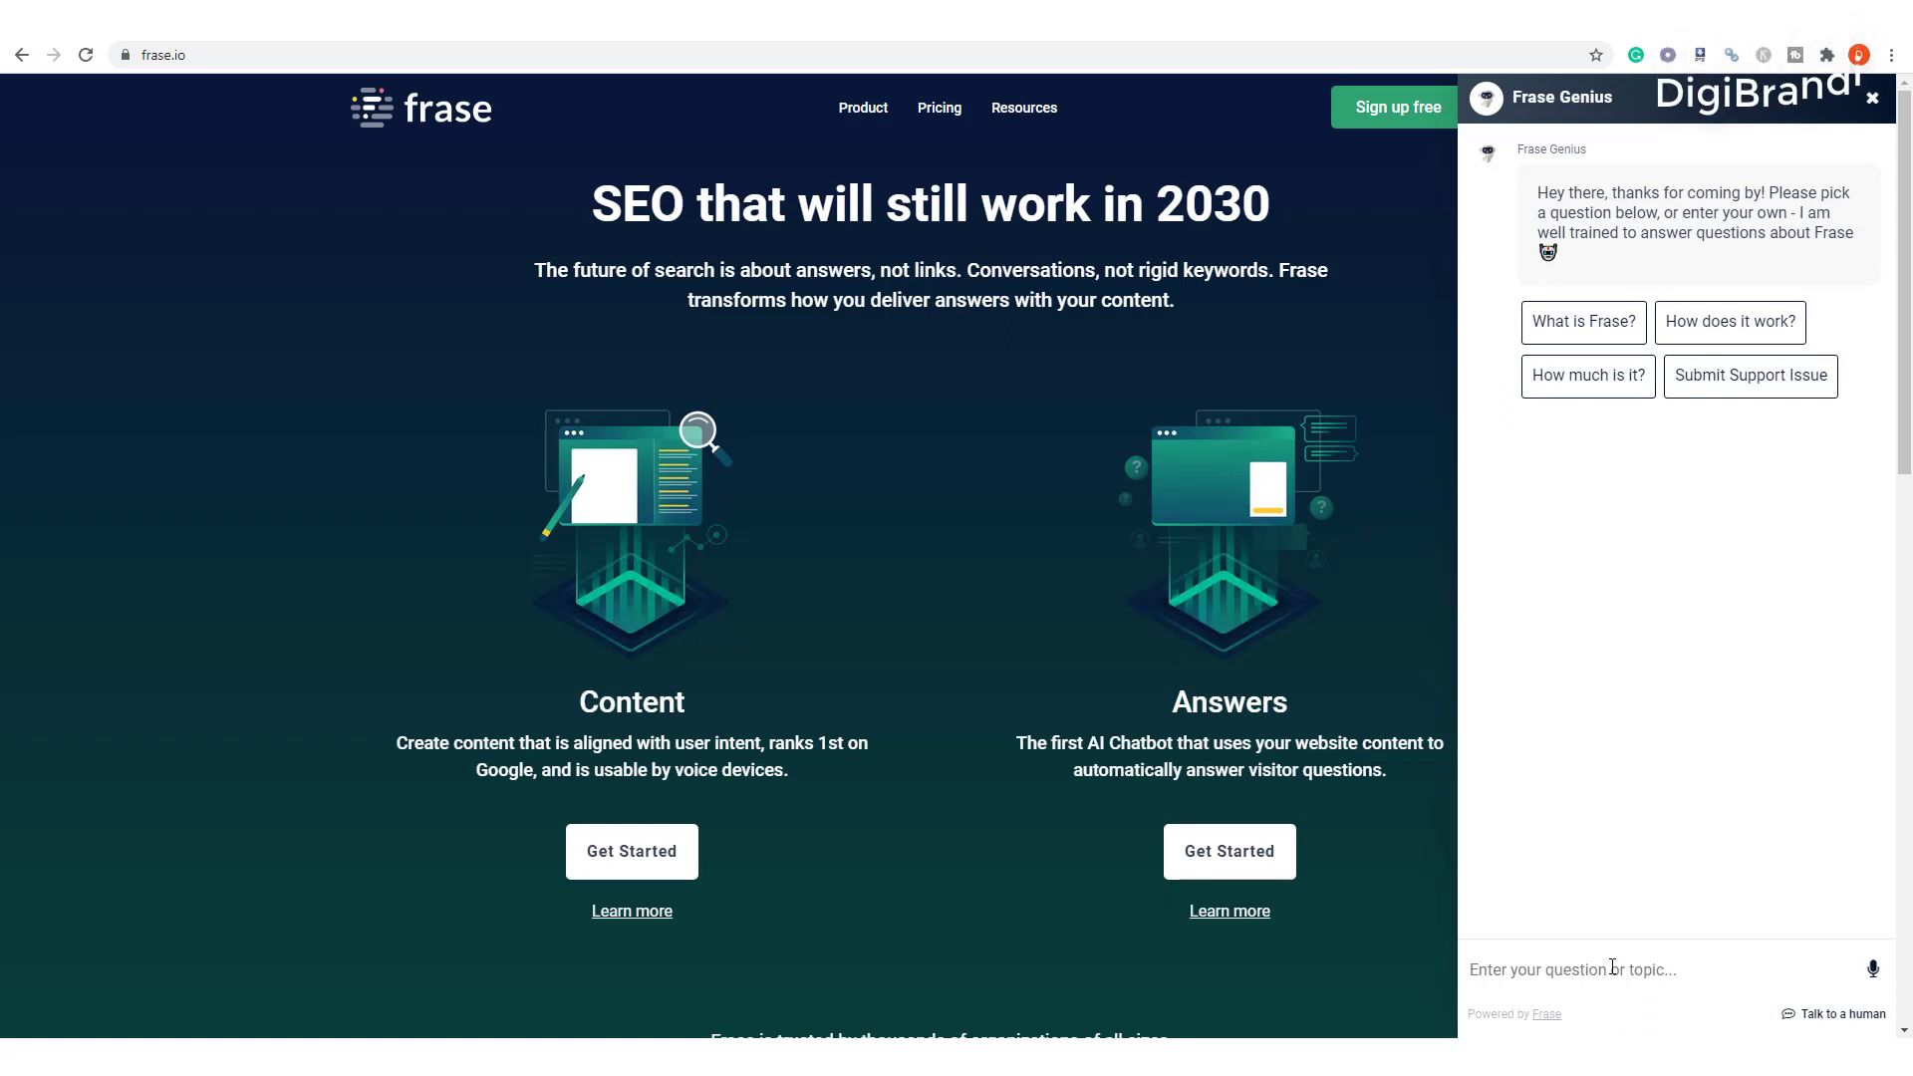
left_click(1613, 967)
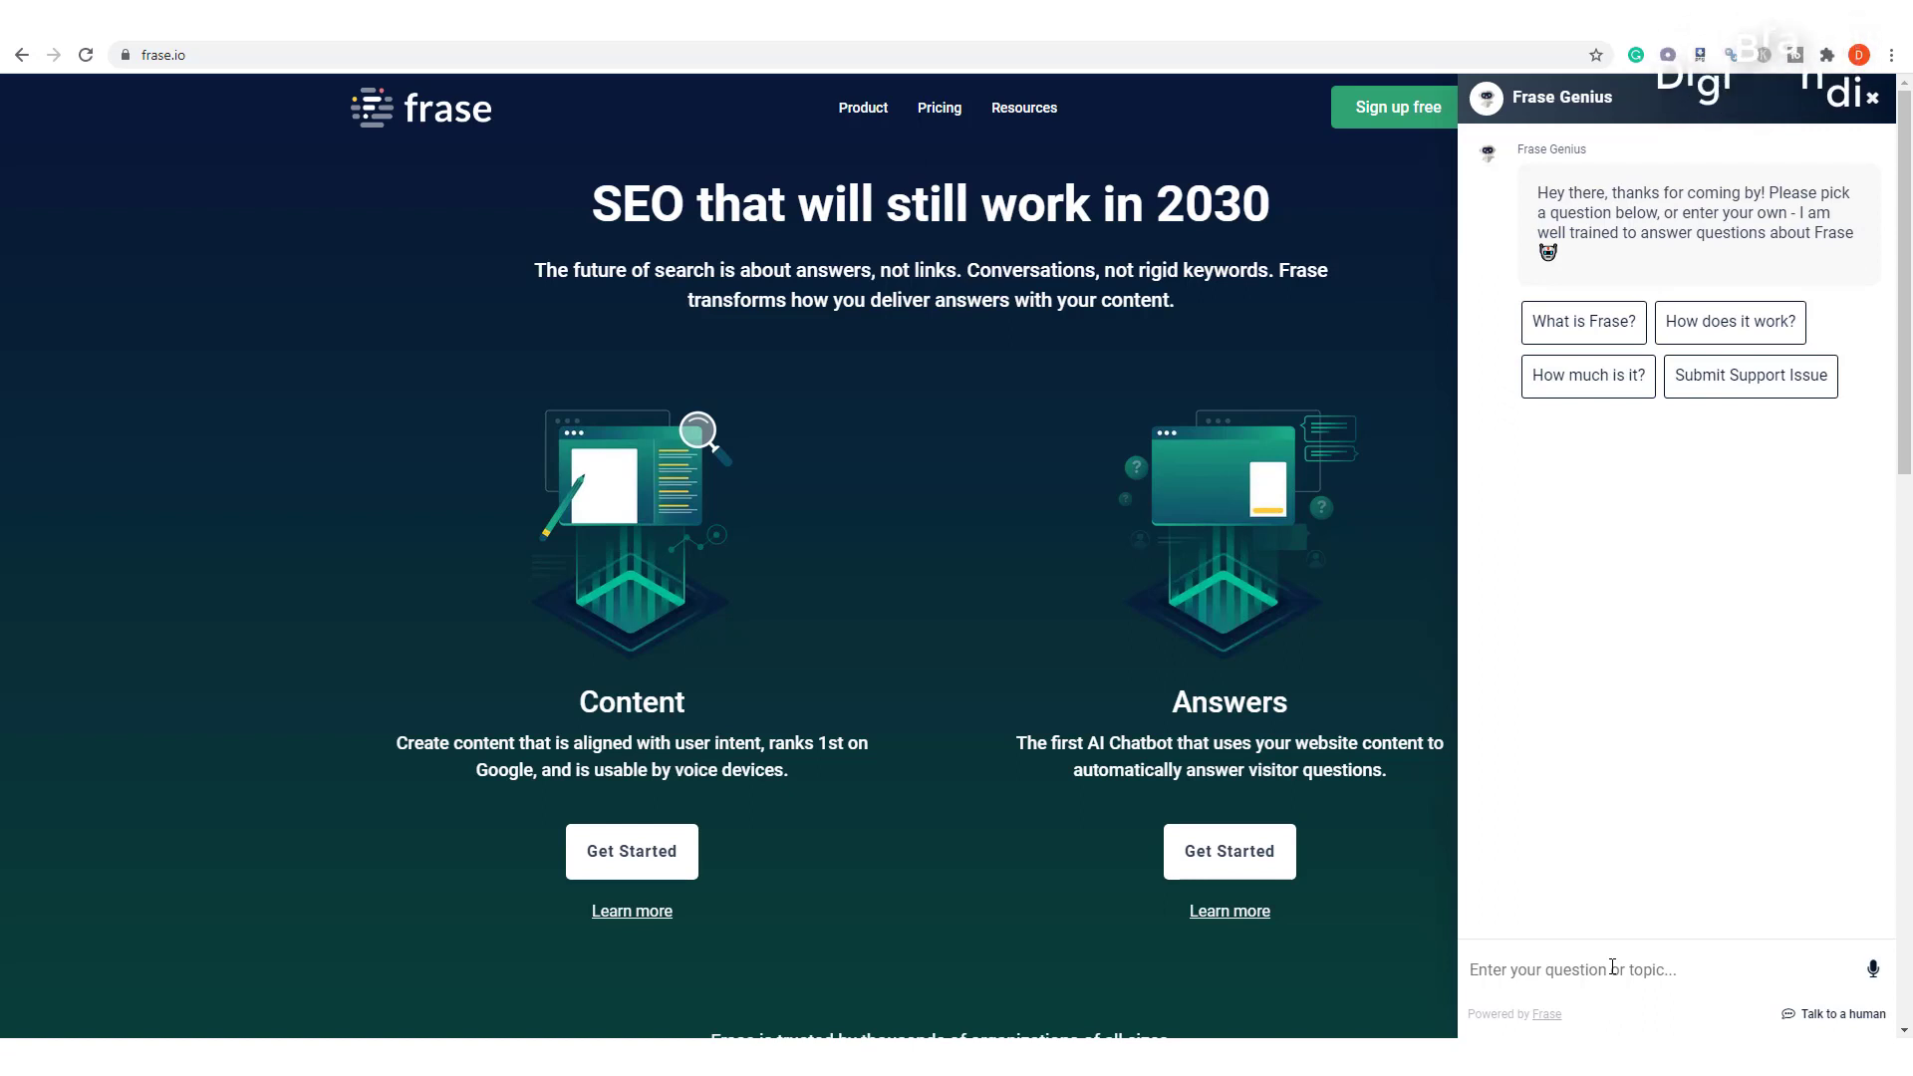
type("what")
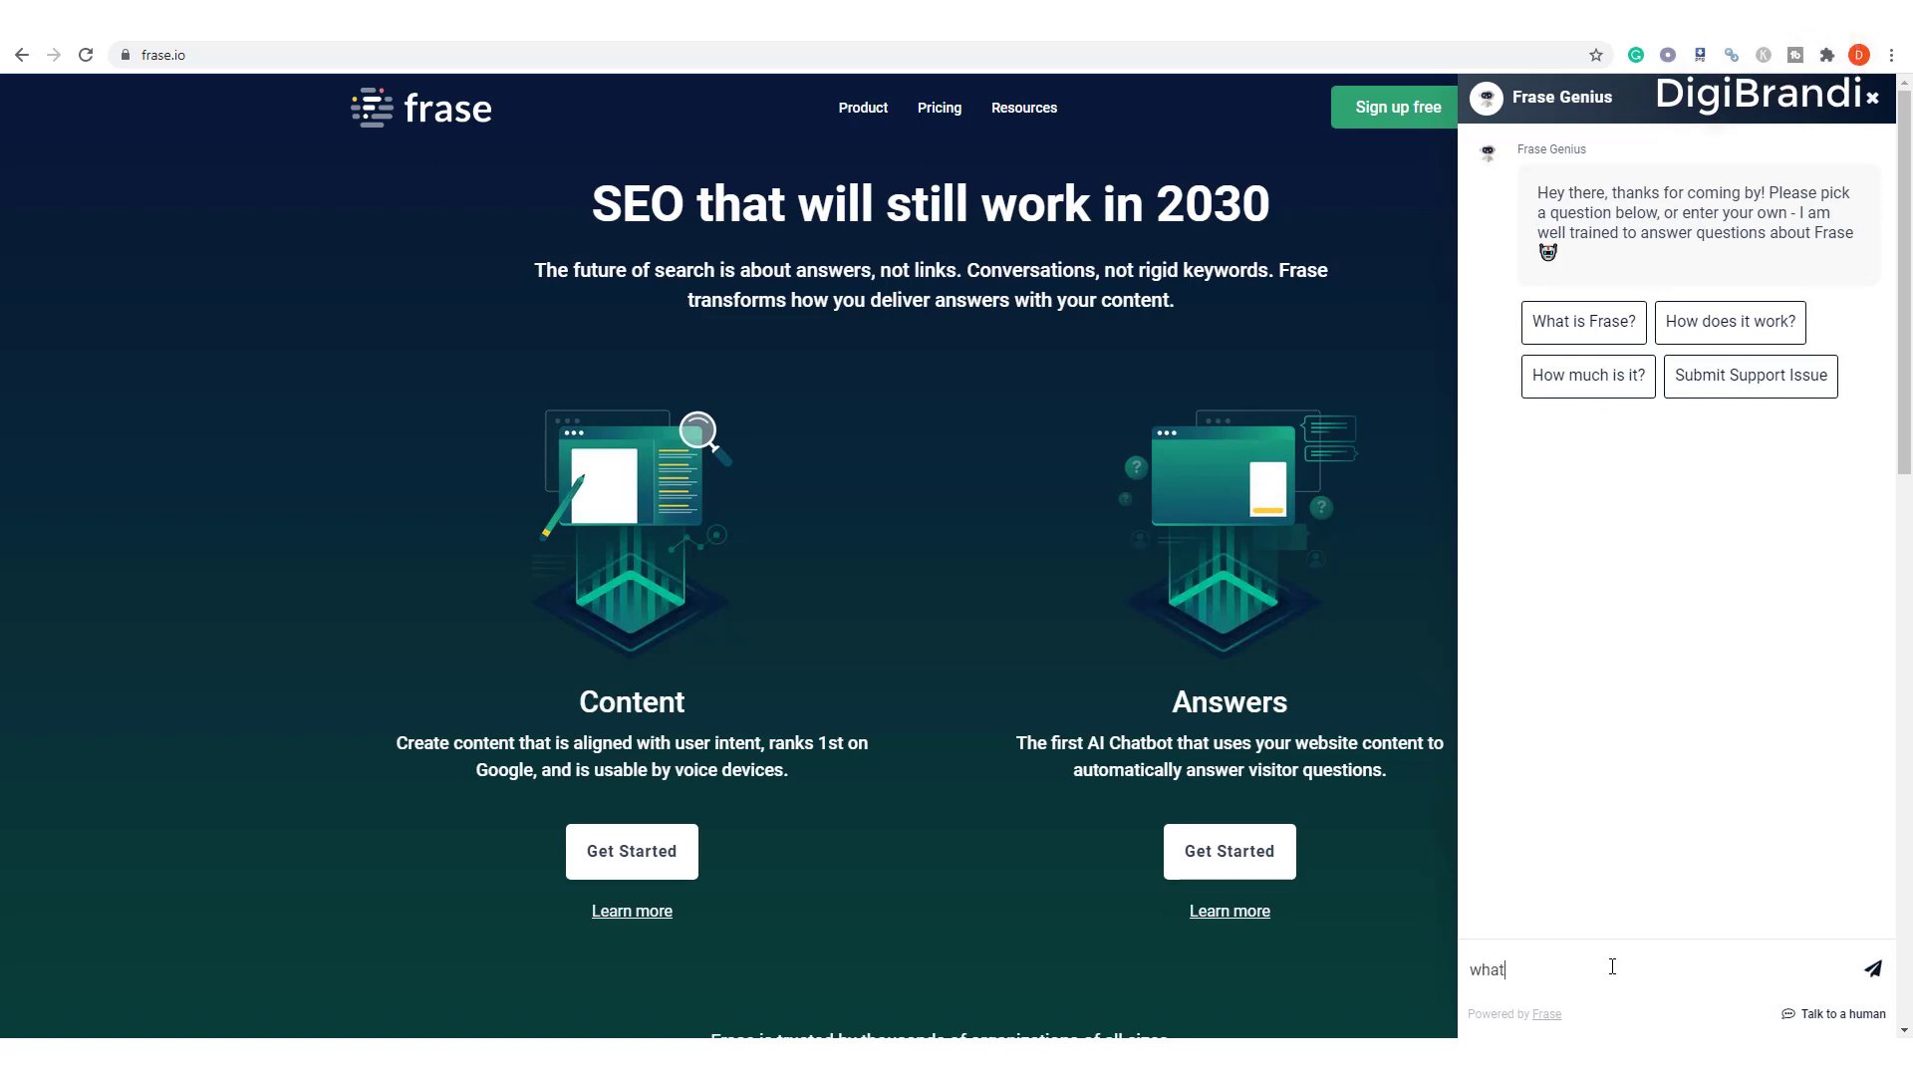
type(" is frase")
key("Return")
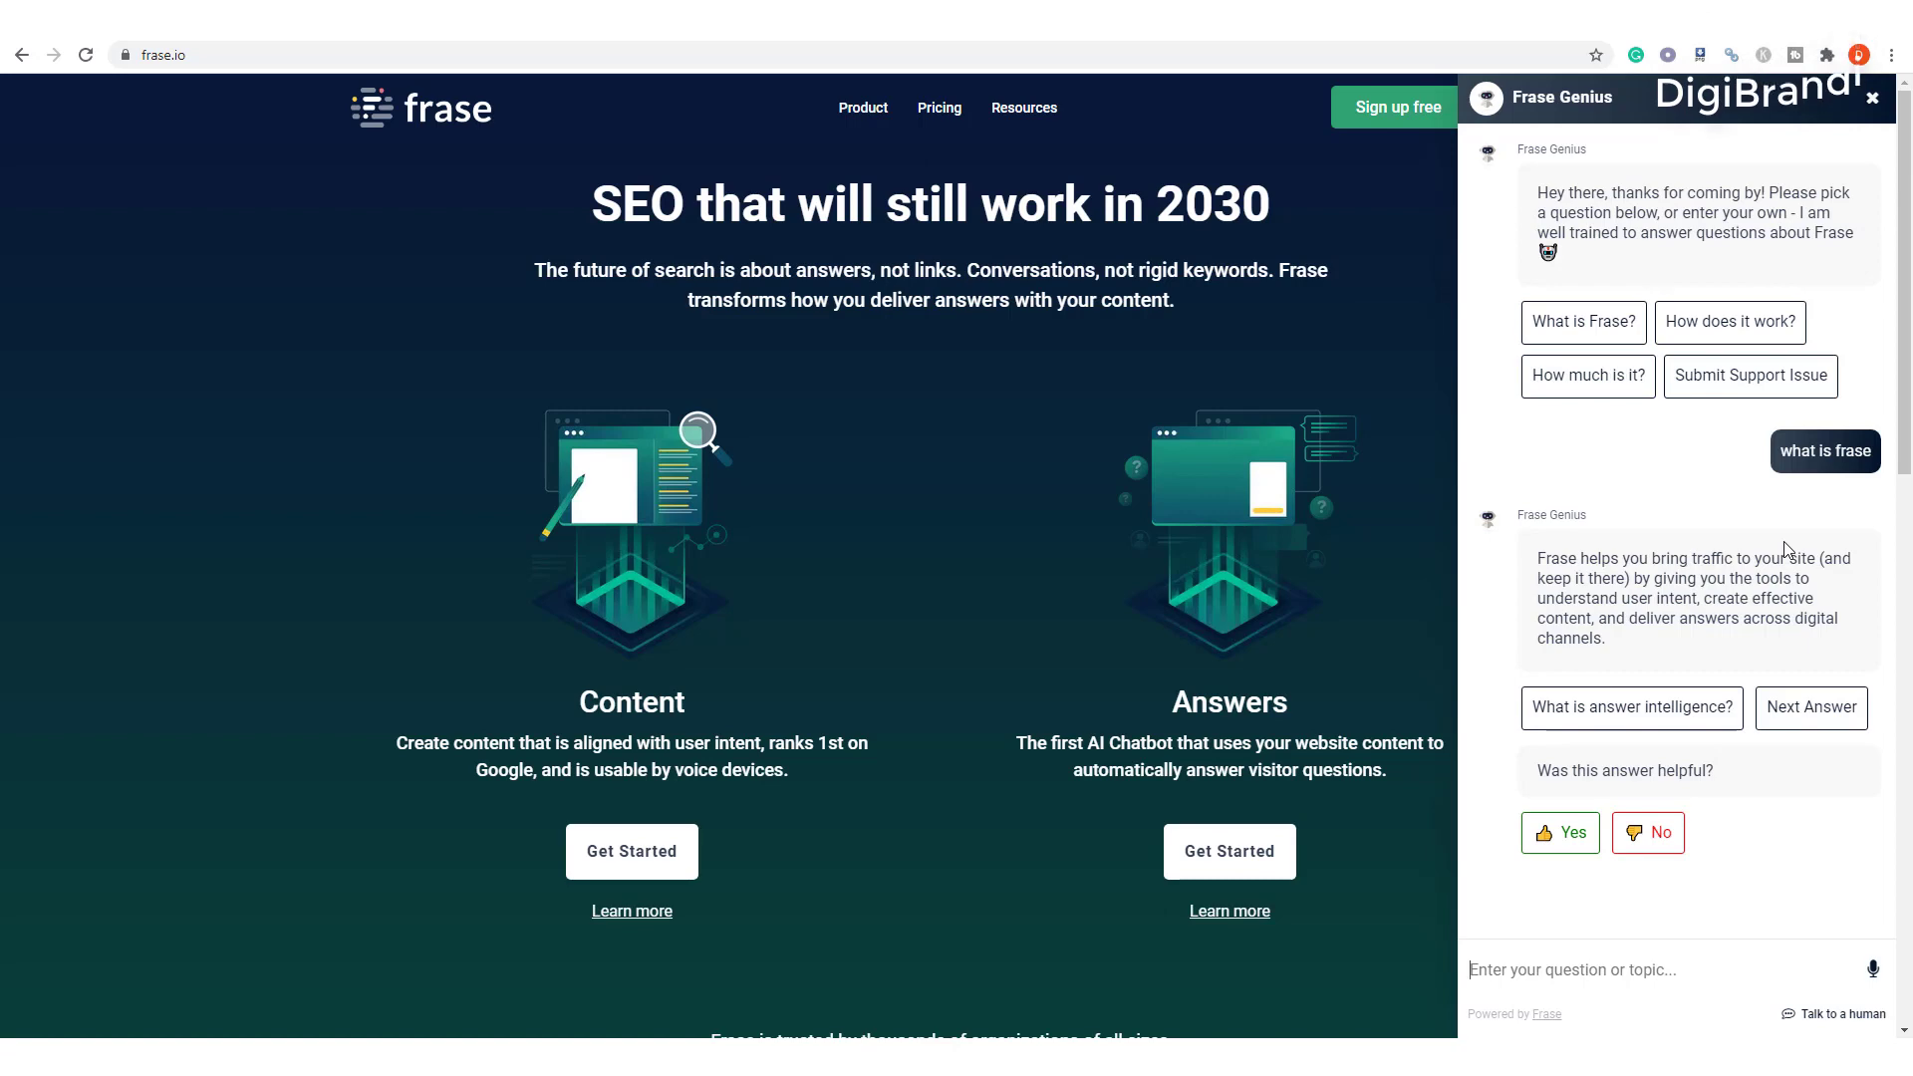
left_click(1872, 100)
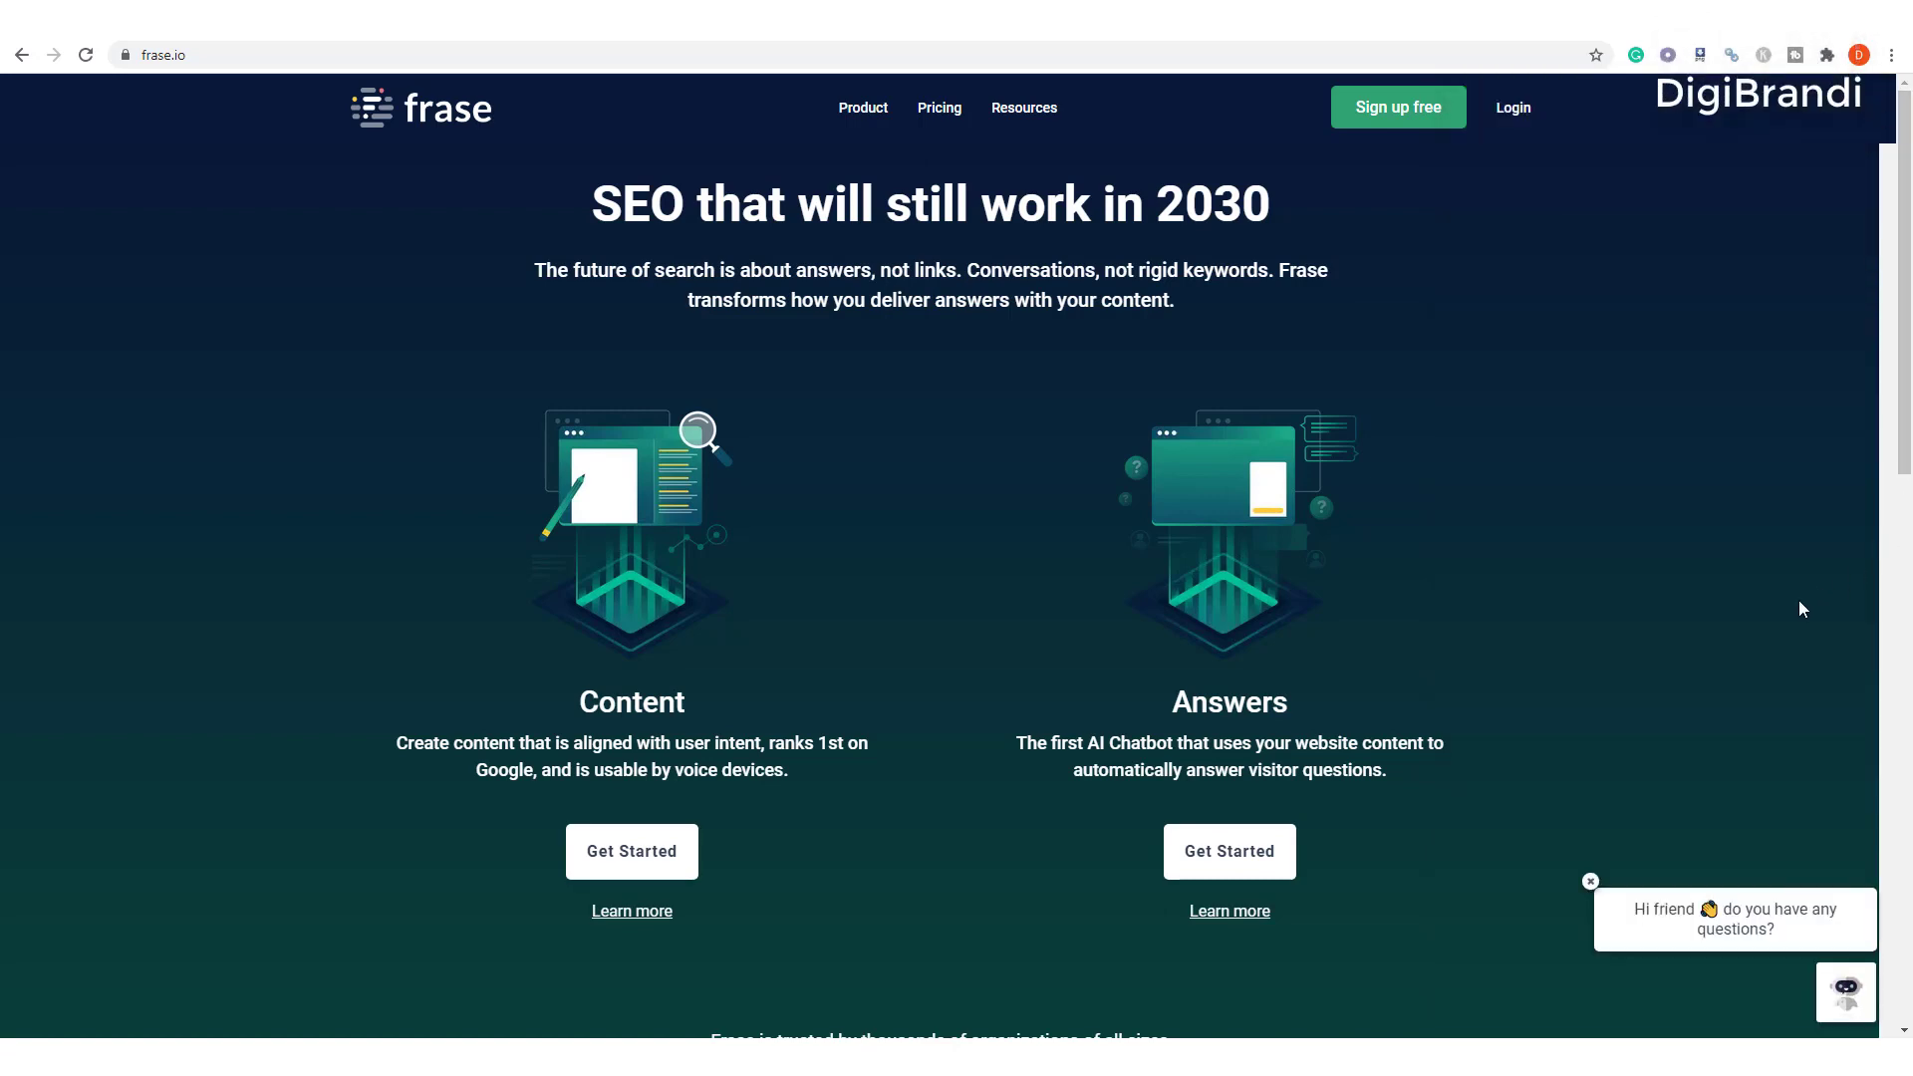
Look over the Frase homepage and the dashboard feed of recent document activity.
scroll(1623, 534, "down", 5)
scroll(1540, 573, "up", 5)
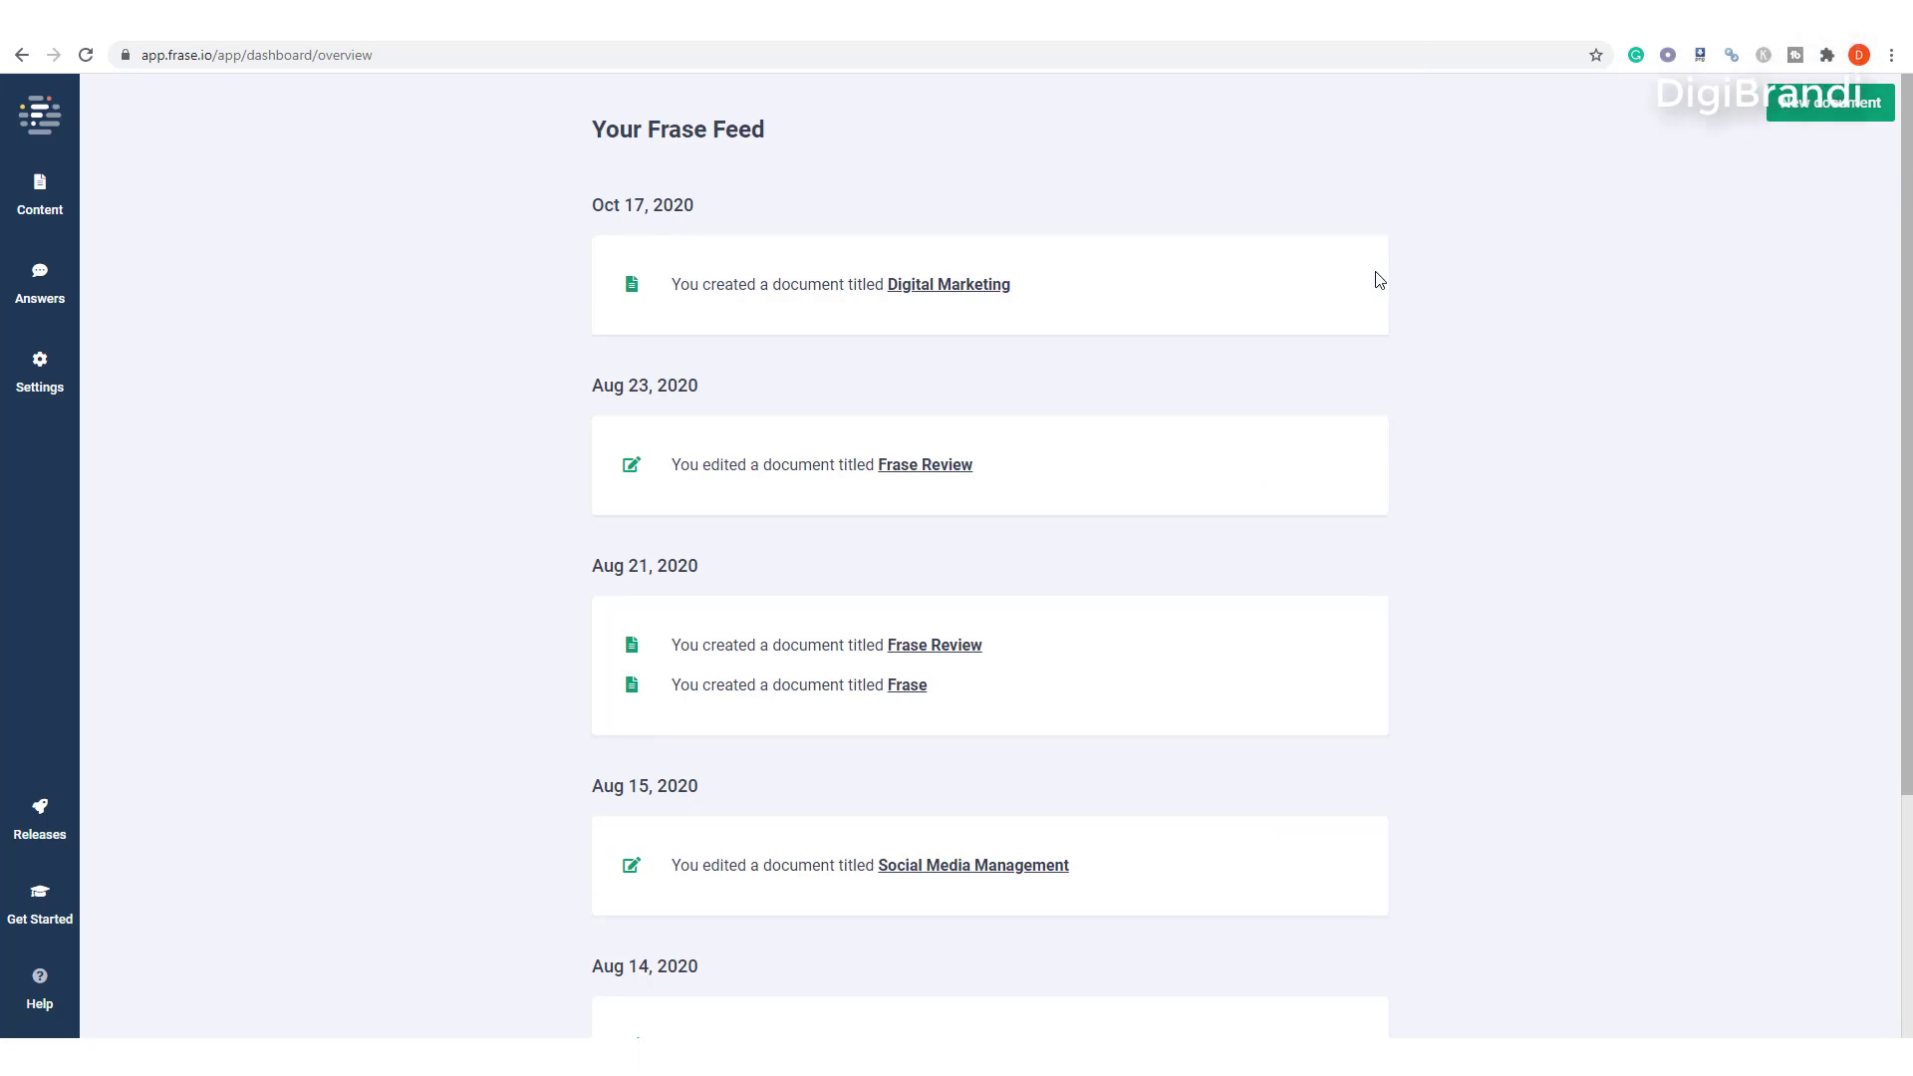
scroll(1488, 482, "down", 1)
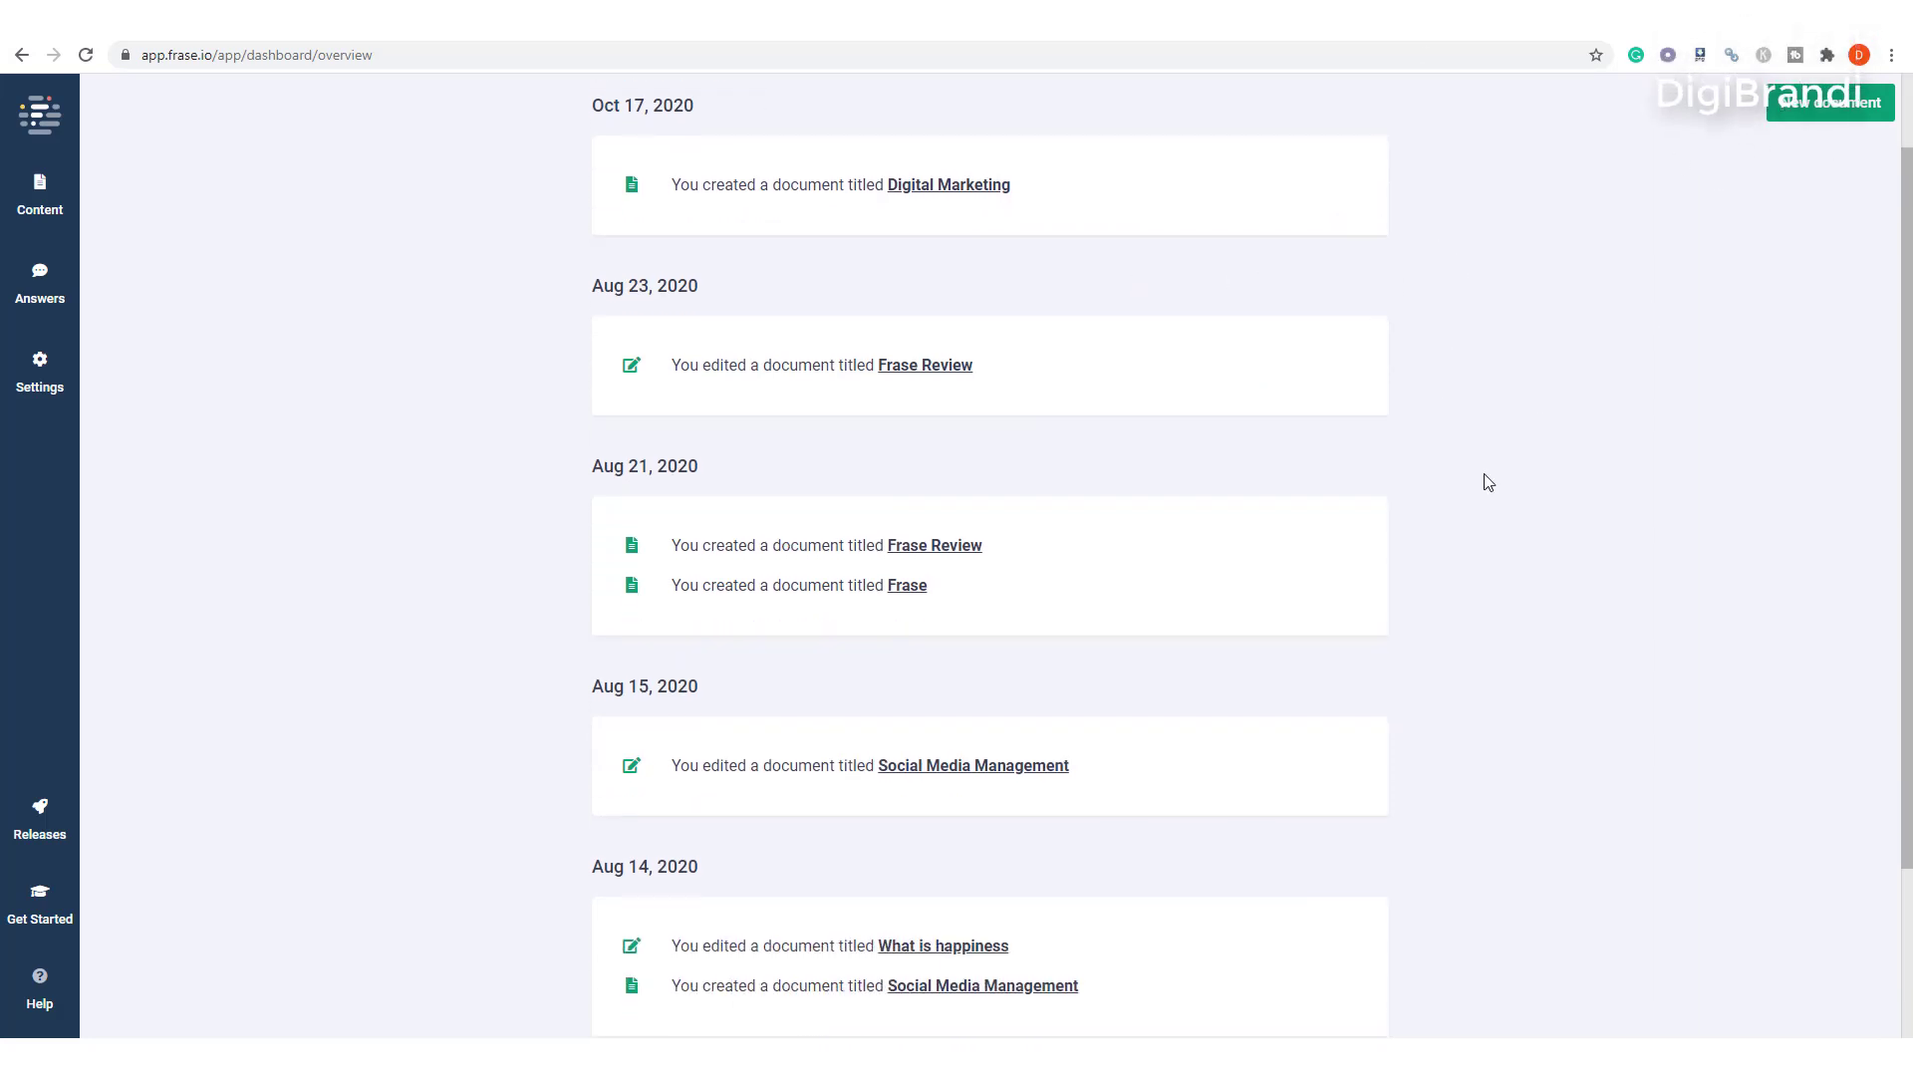
scroll(1480, 483, "down", 2)
scroll(1492, 446, "up", 3)
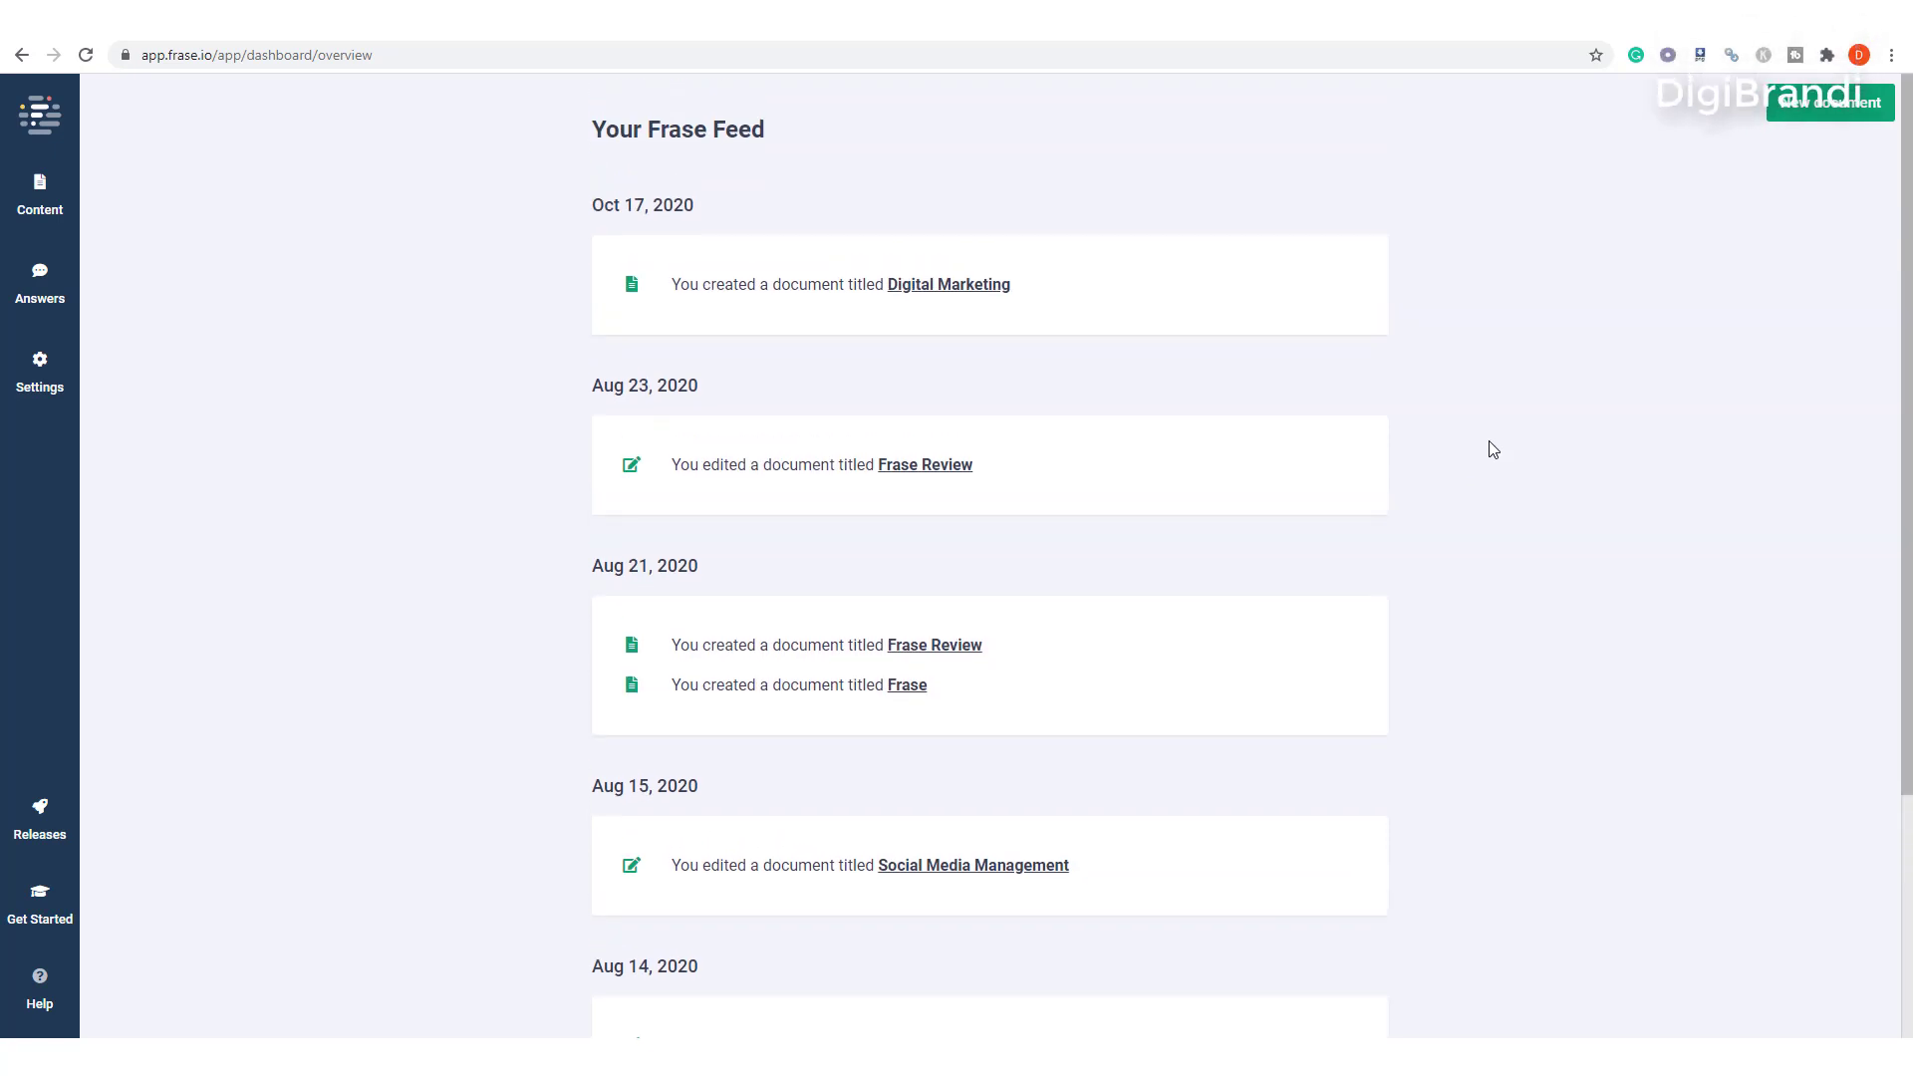
scroll(1492, 450, "down", 2)
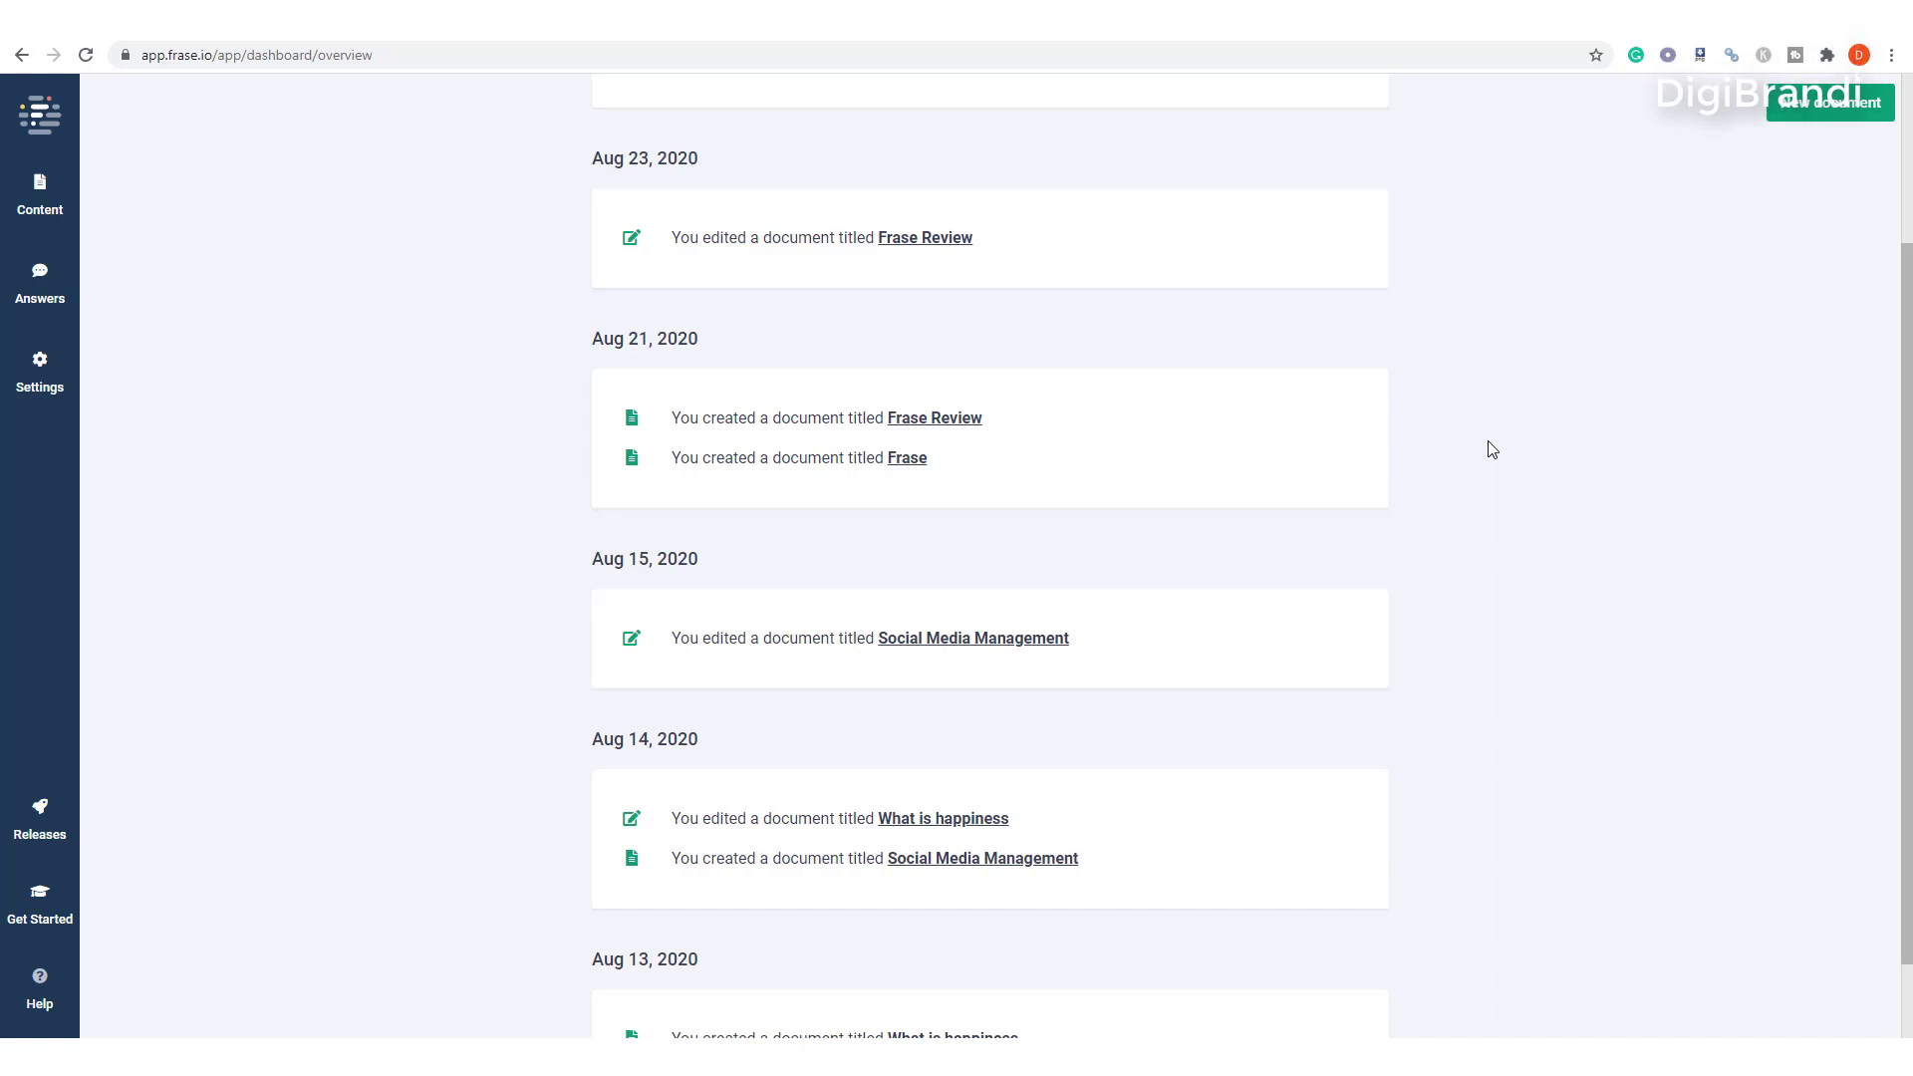
scroll(1554, 448, "up", 3)
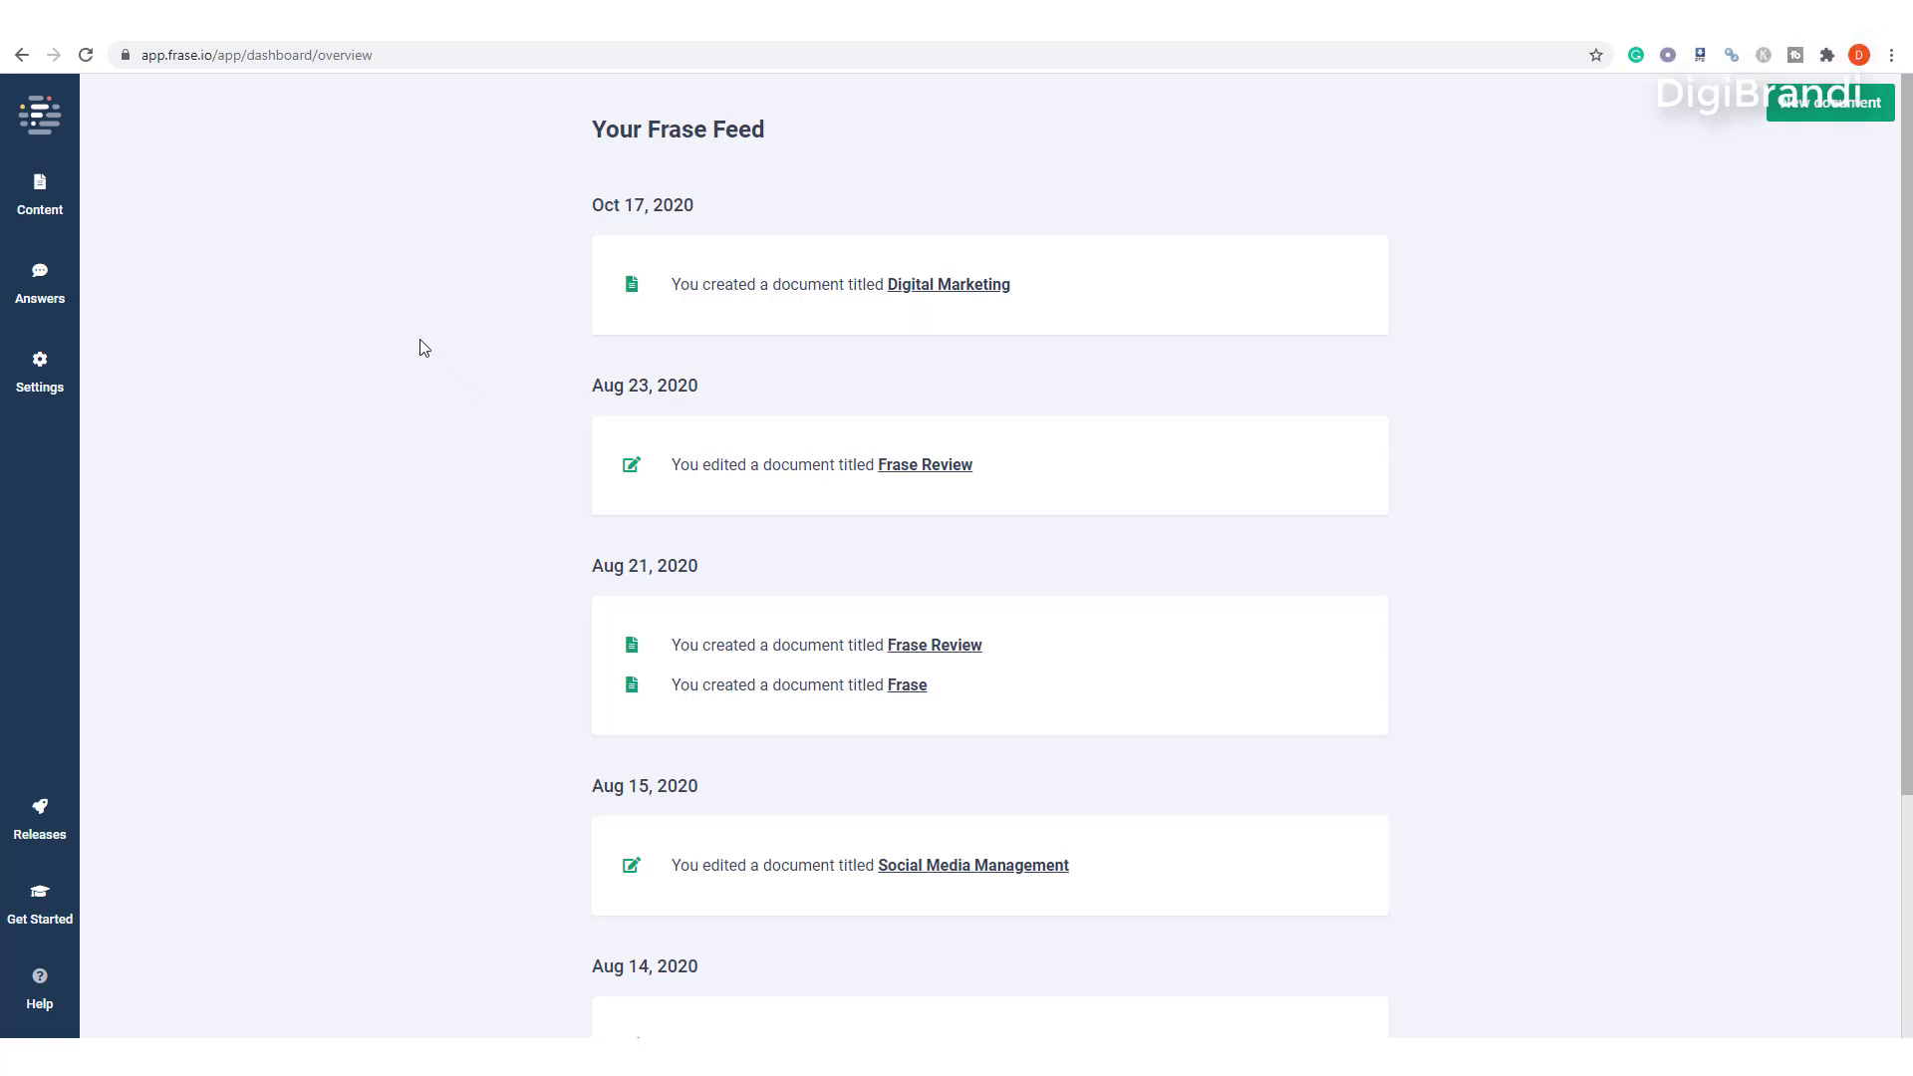
scroll(1485, 223, "down", 1)
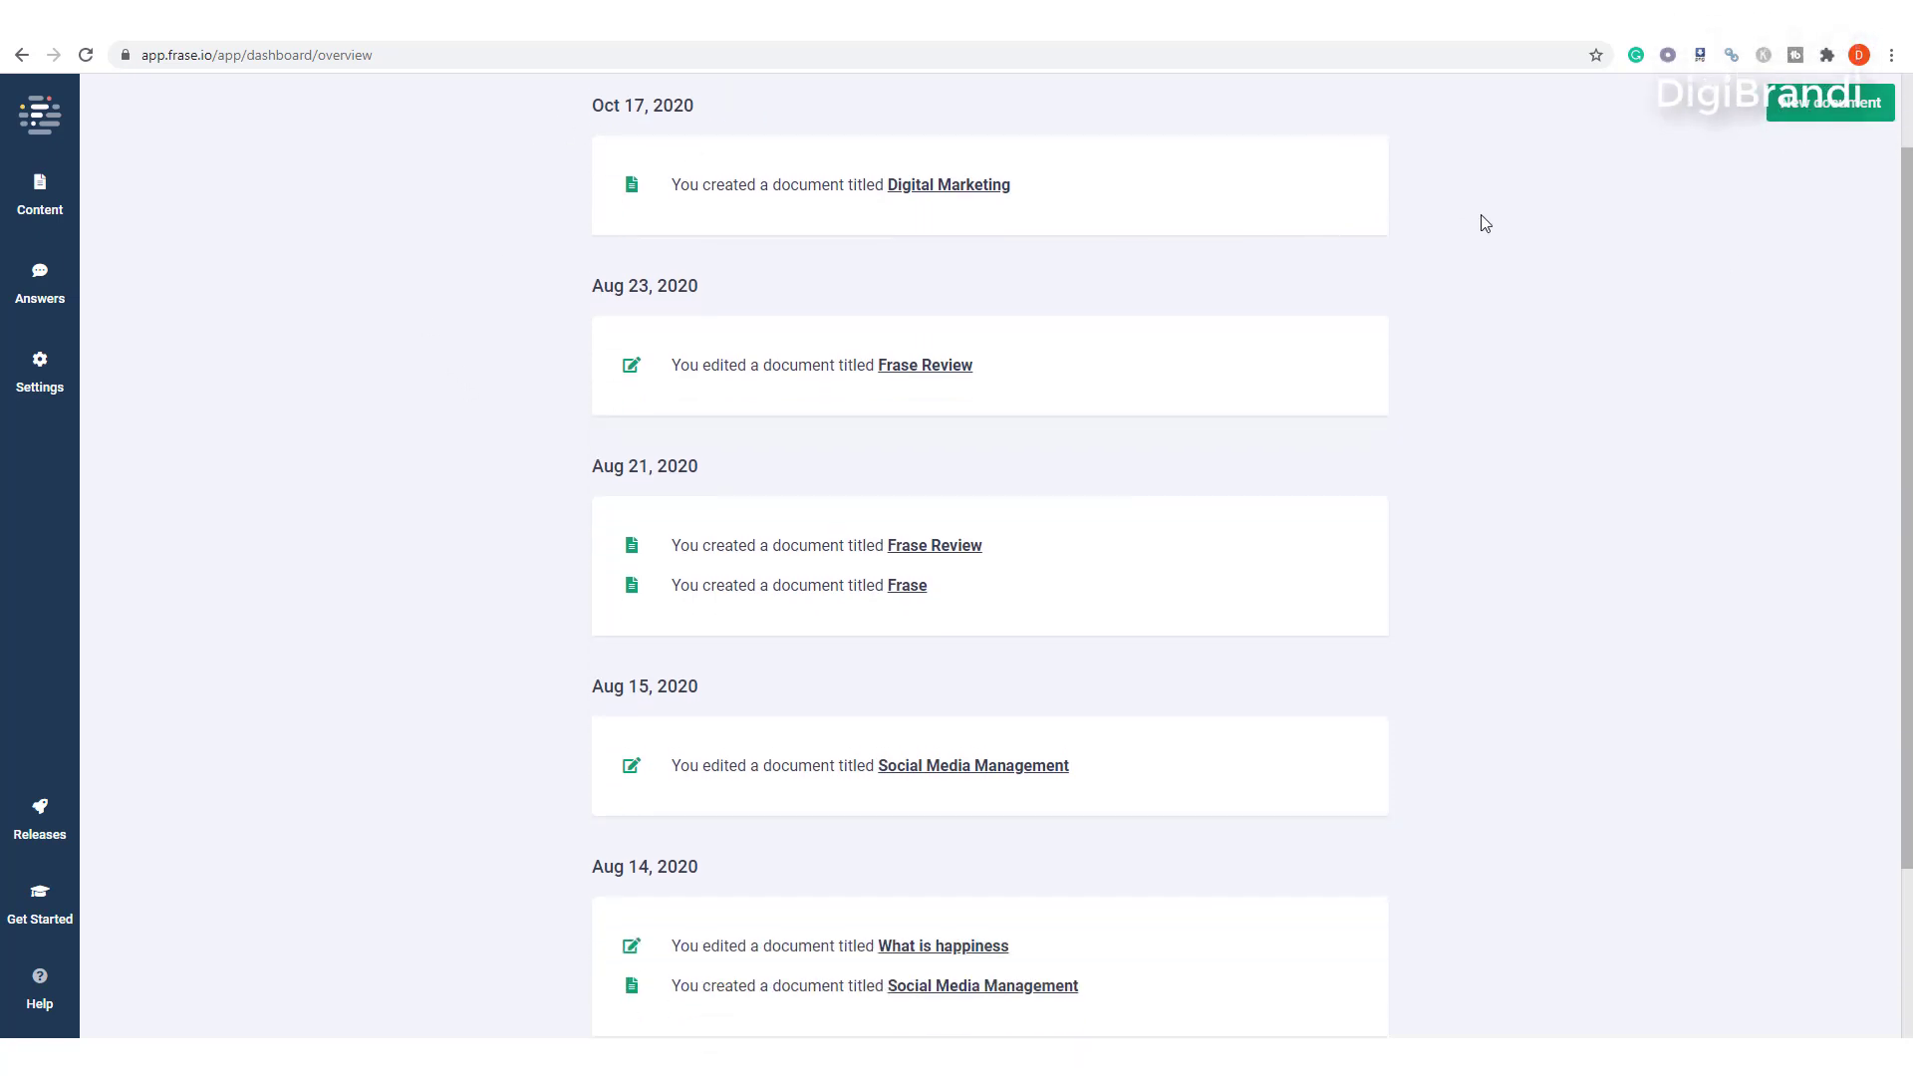
scroll(1872, 321, "up", 1)
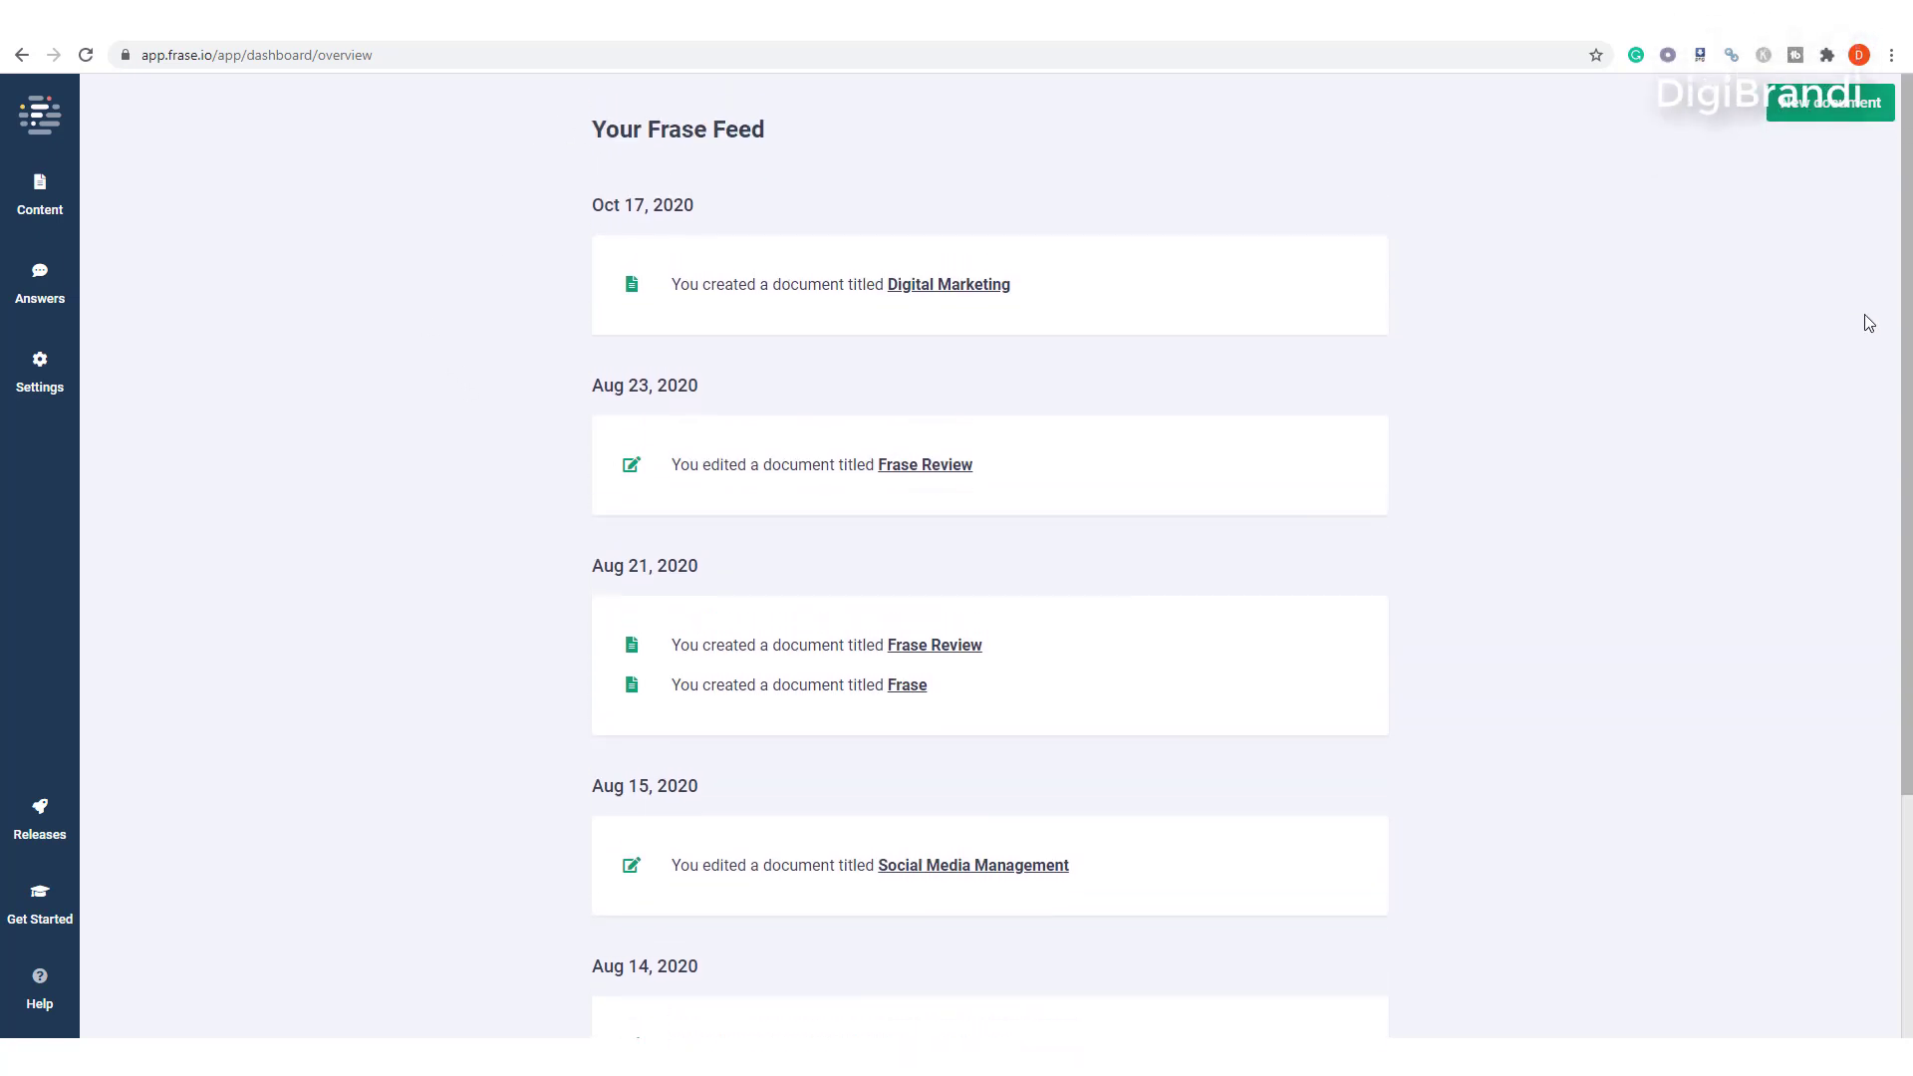
Start a new document in the General folder with the Content brief workflow, checking the available folders and the Optimize content workflow.
left_click(1818, 120)
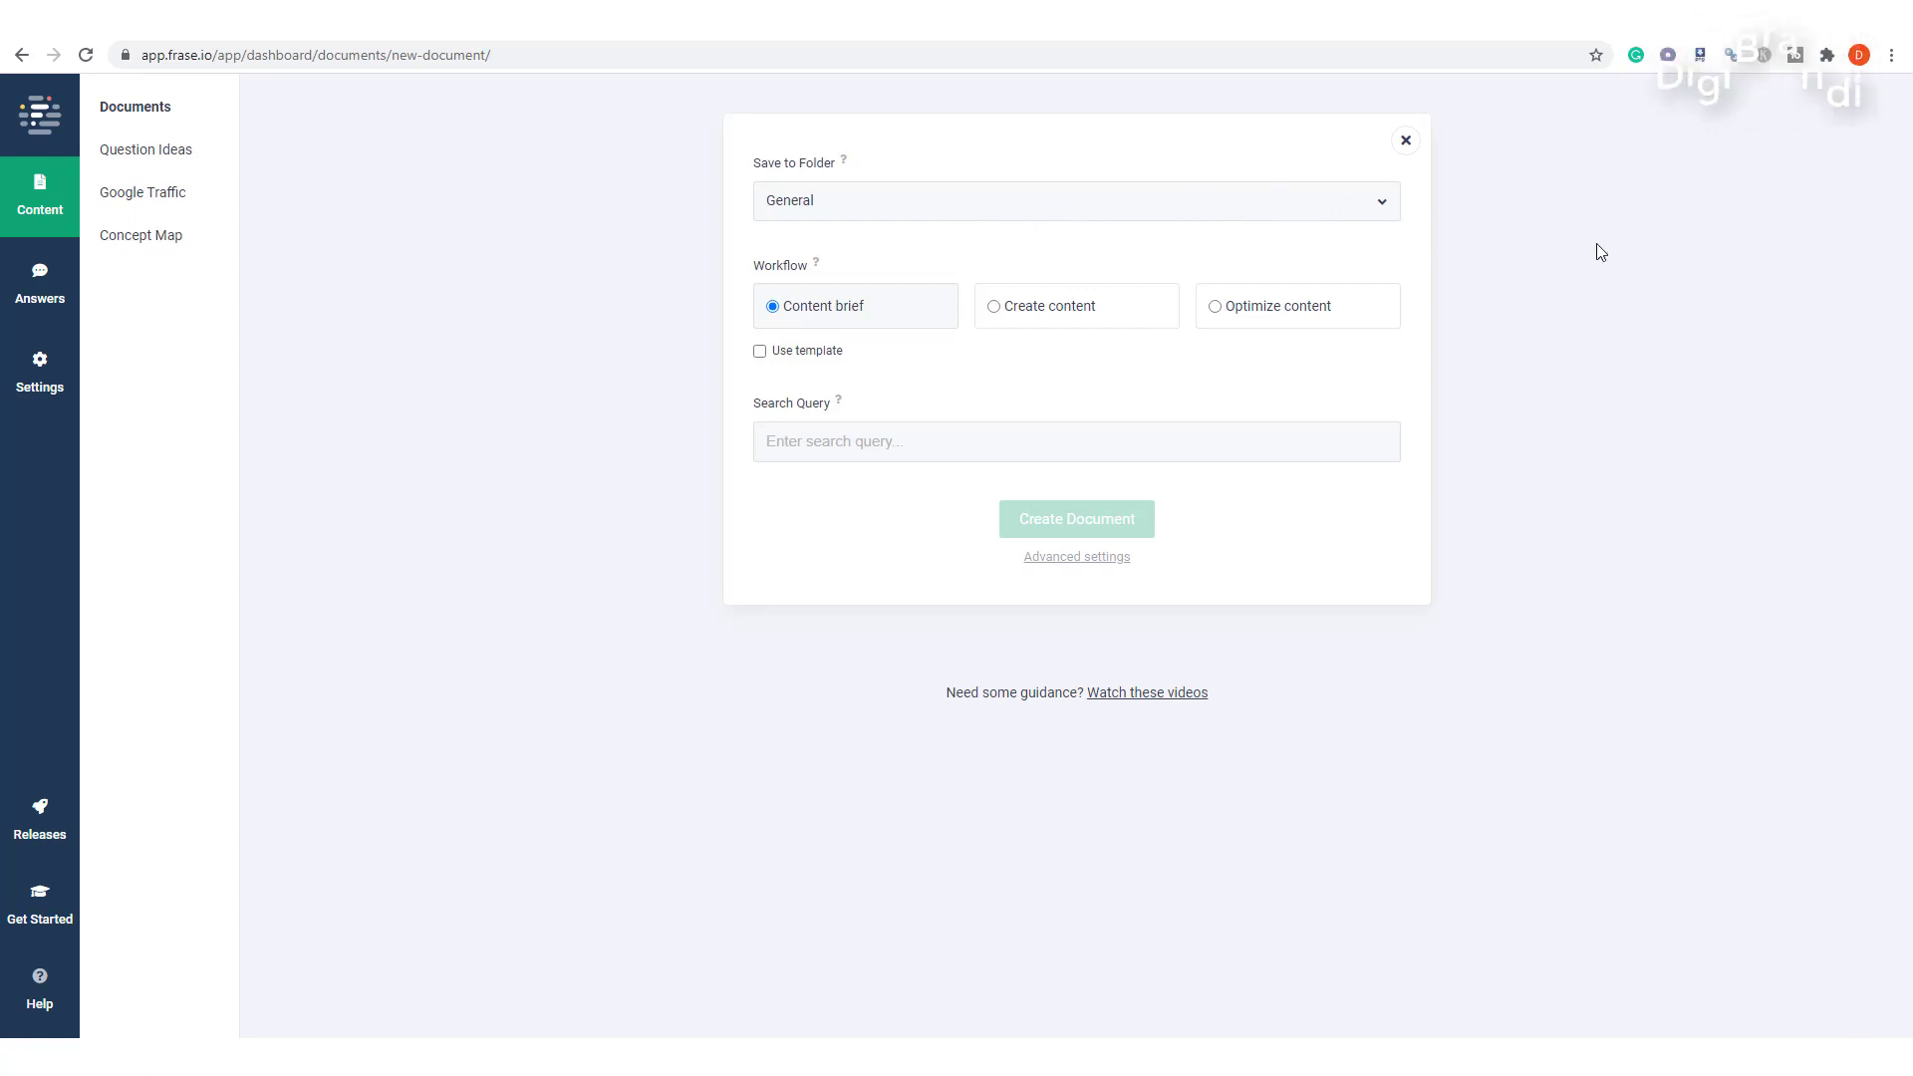
left_click(1388, 212)
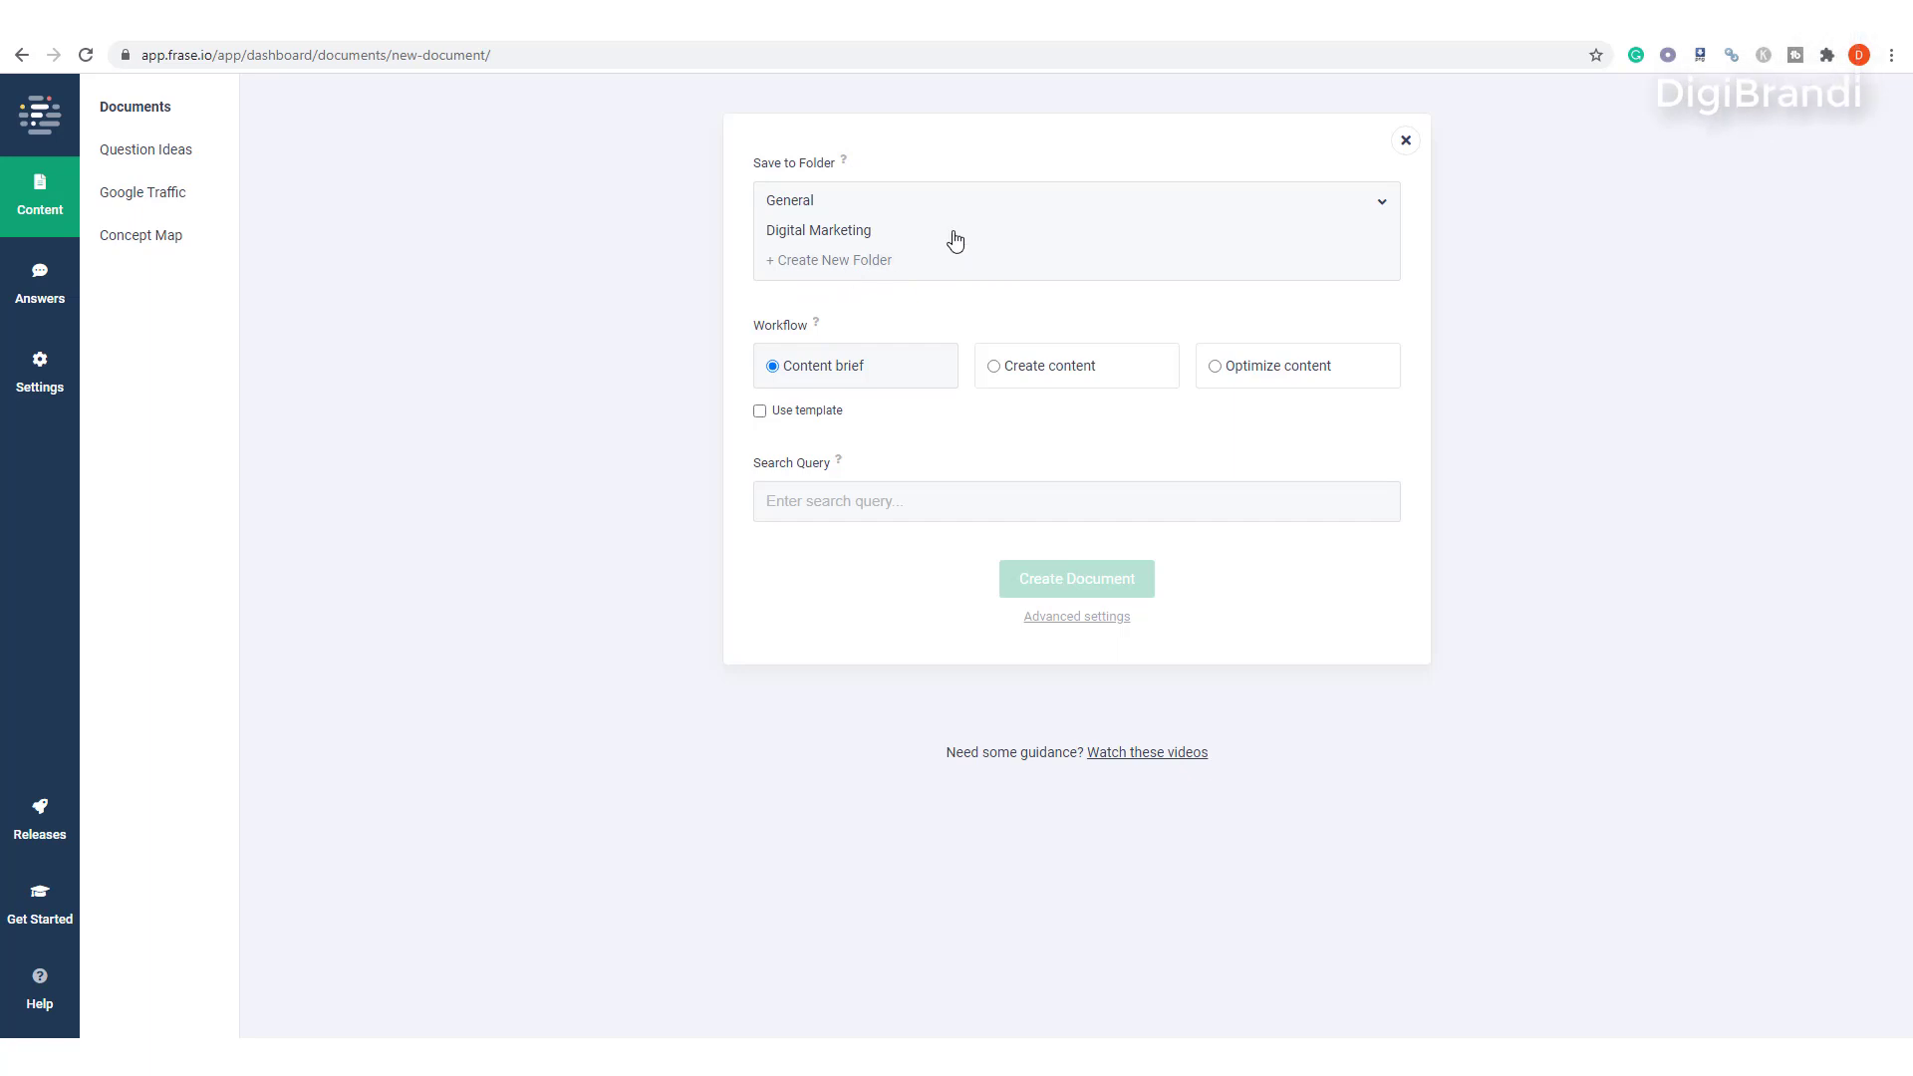
left_click(1385, 210)
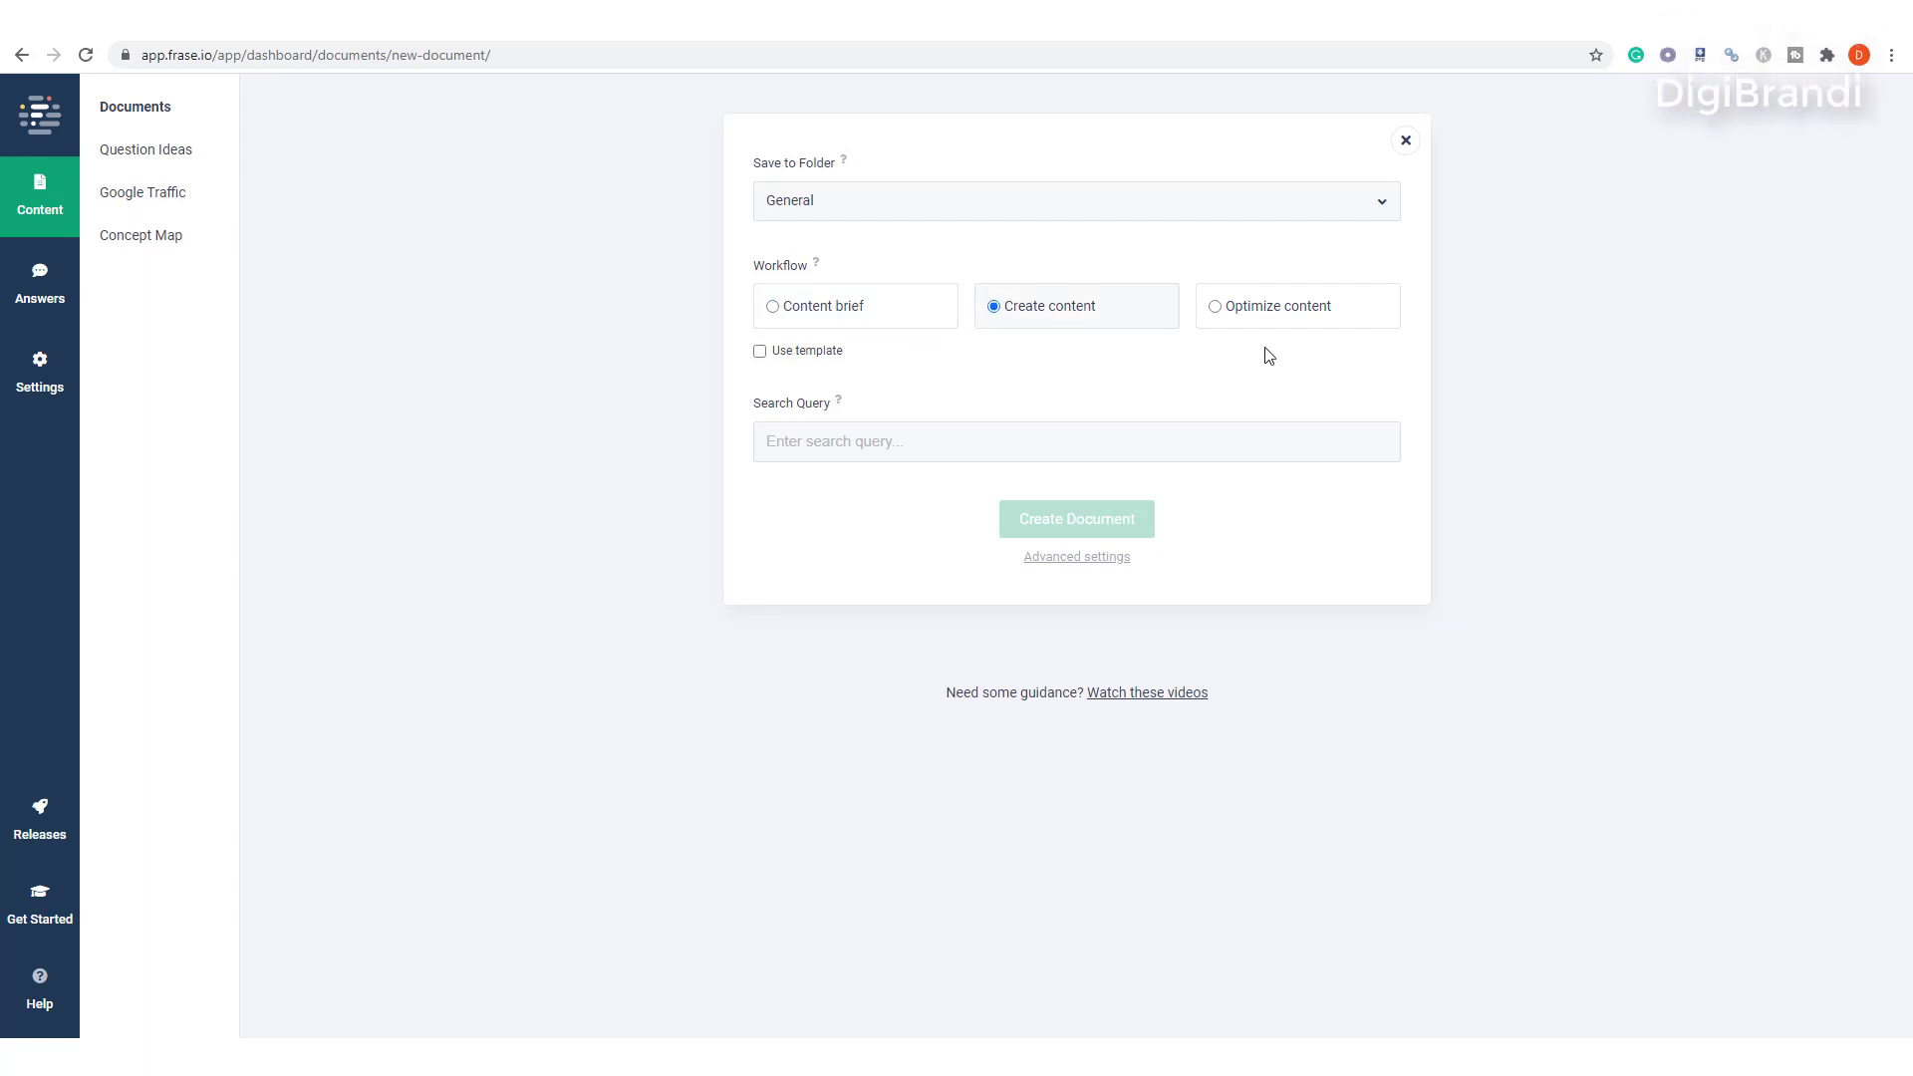
left_click(1234, 317)
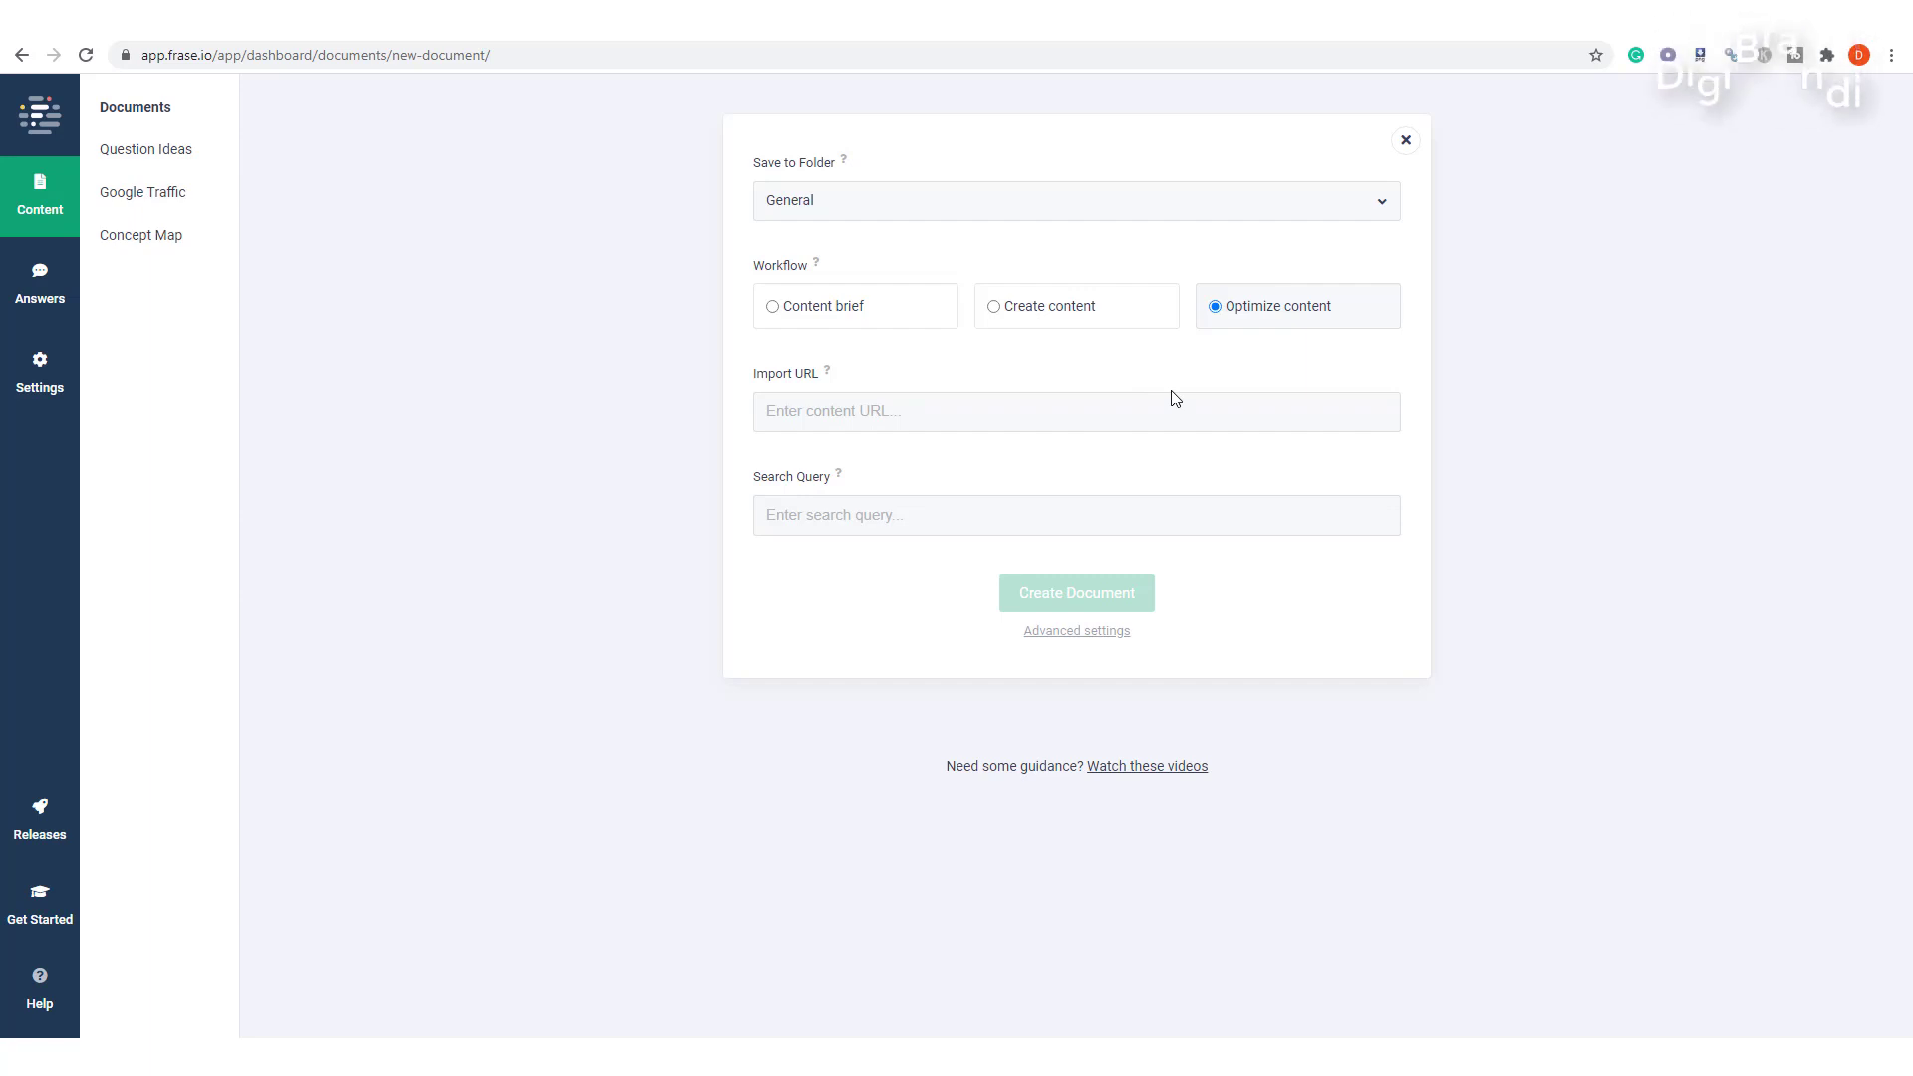
left_click(834, 321)
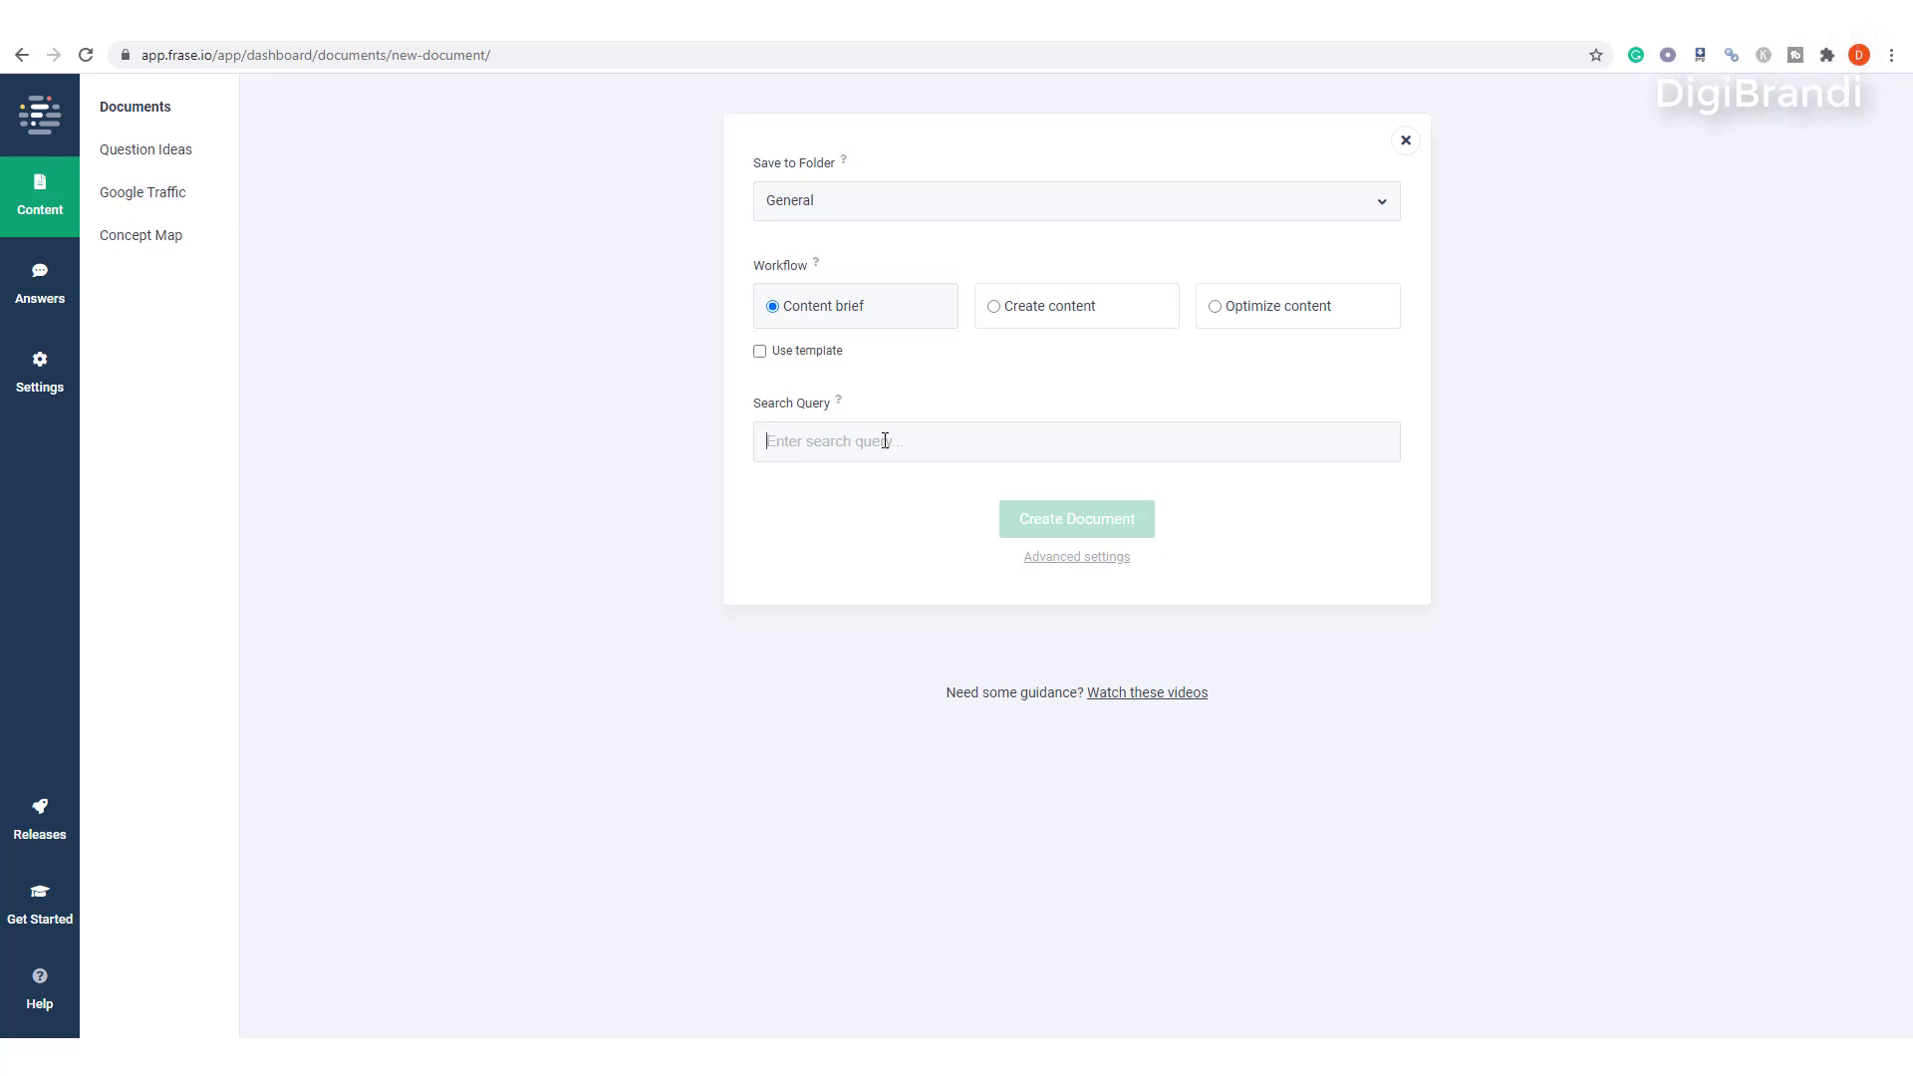
Create the document for the search query "internet marketing" with the search type set to Top Google results.
type("i")
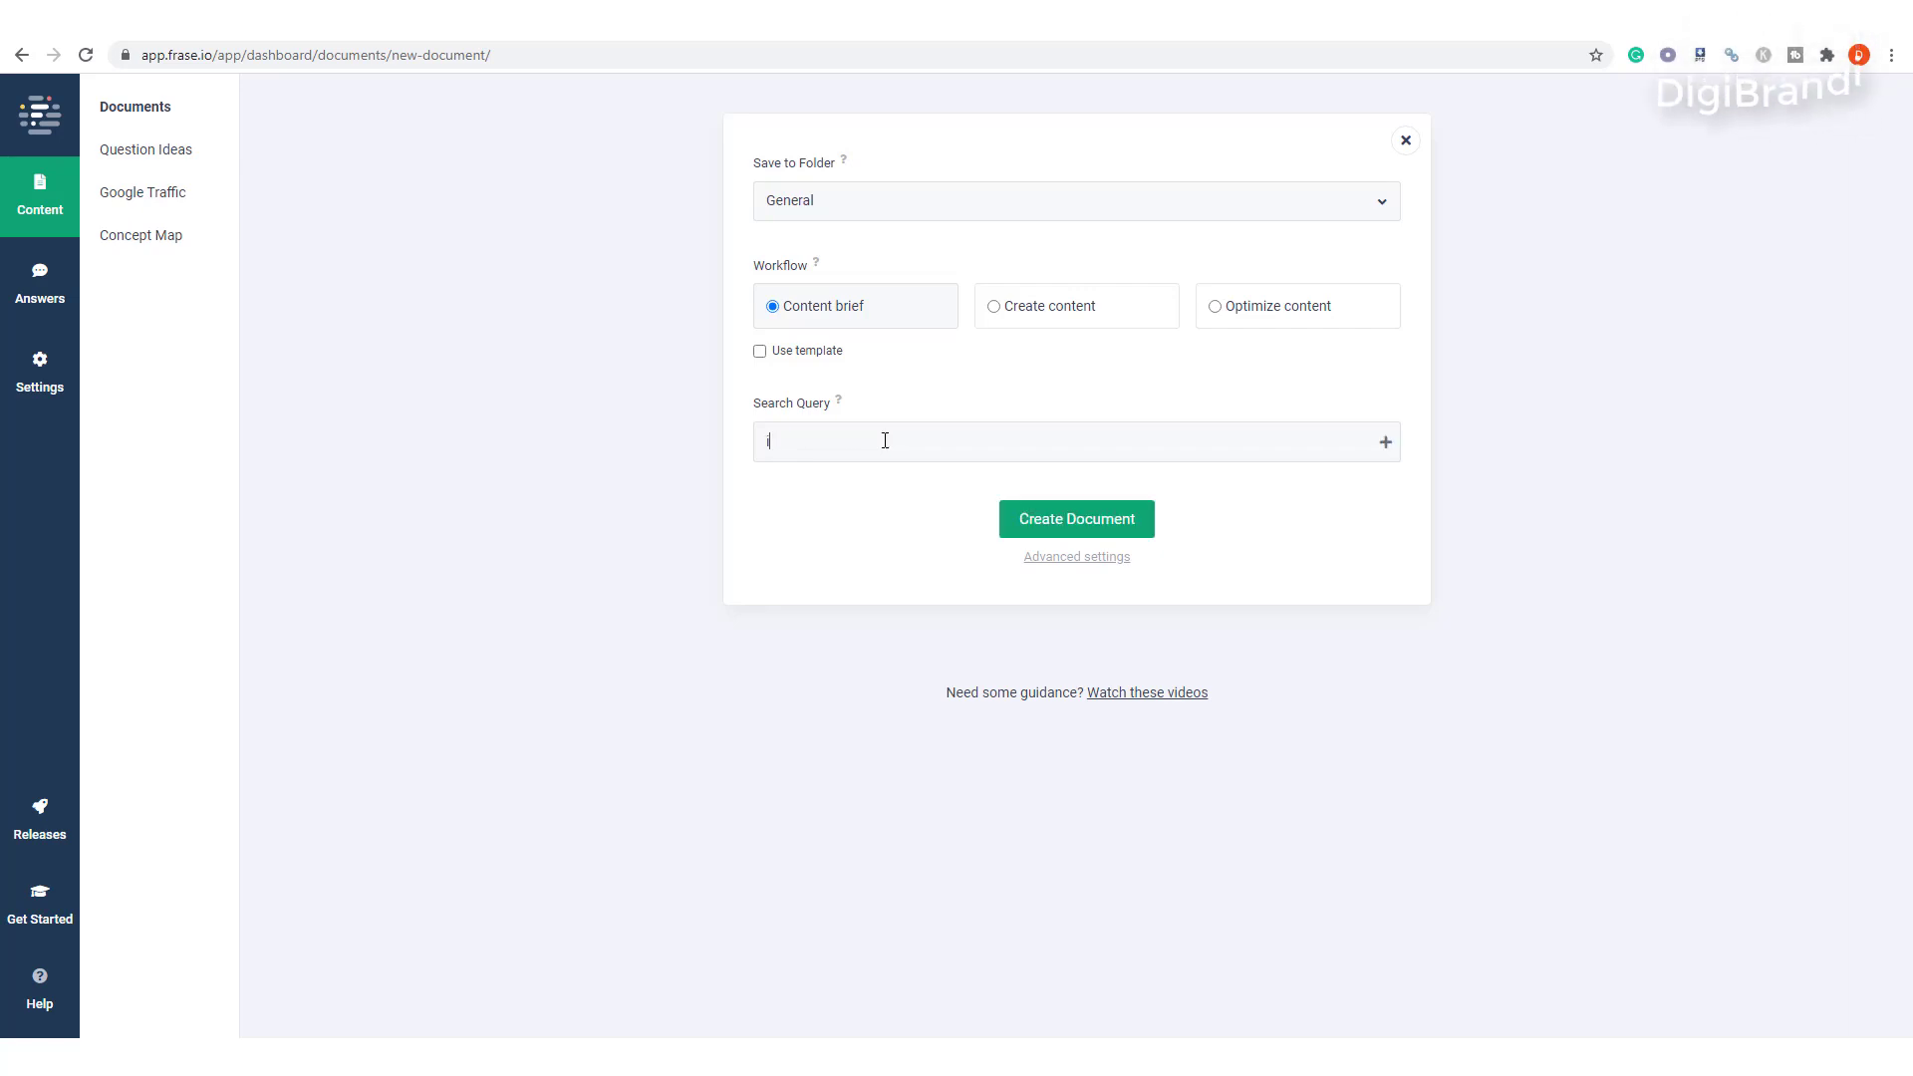
type("nterne")
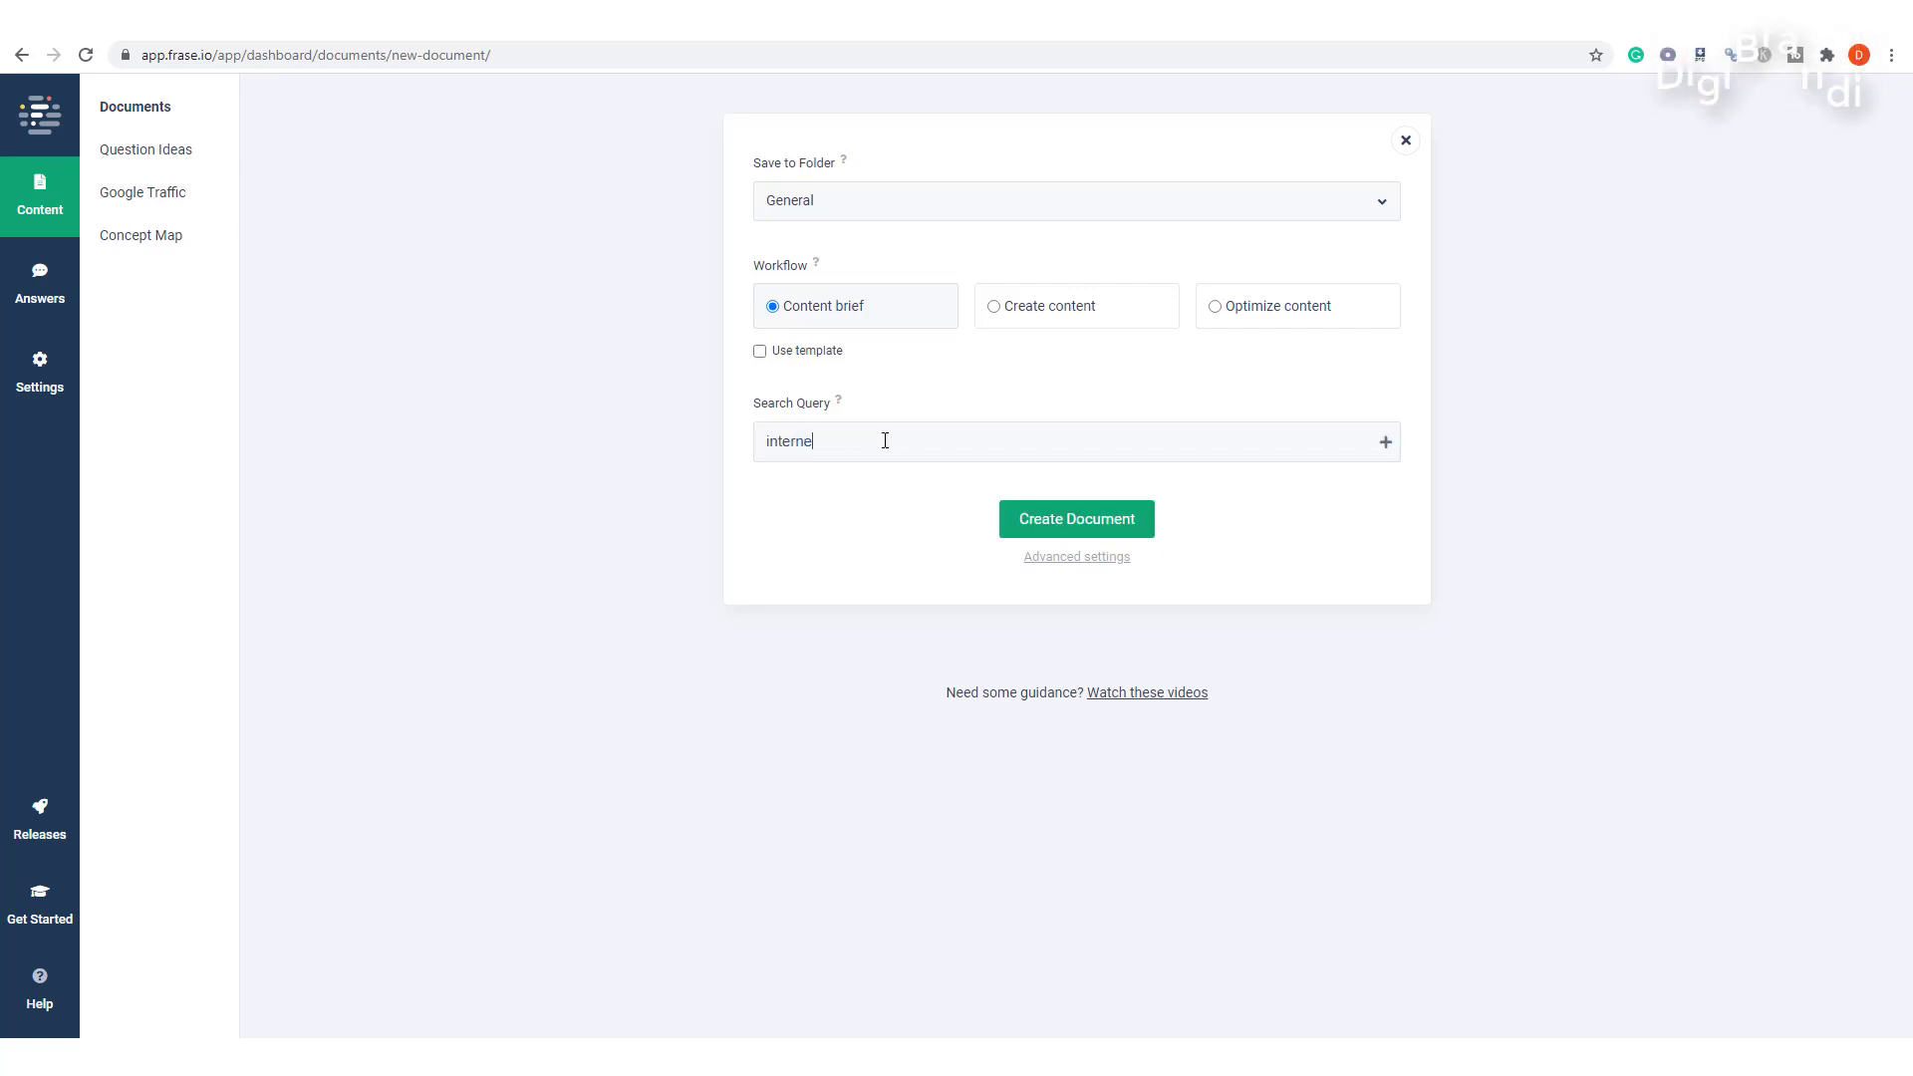
type("t mar")
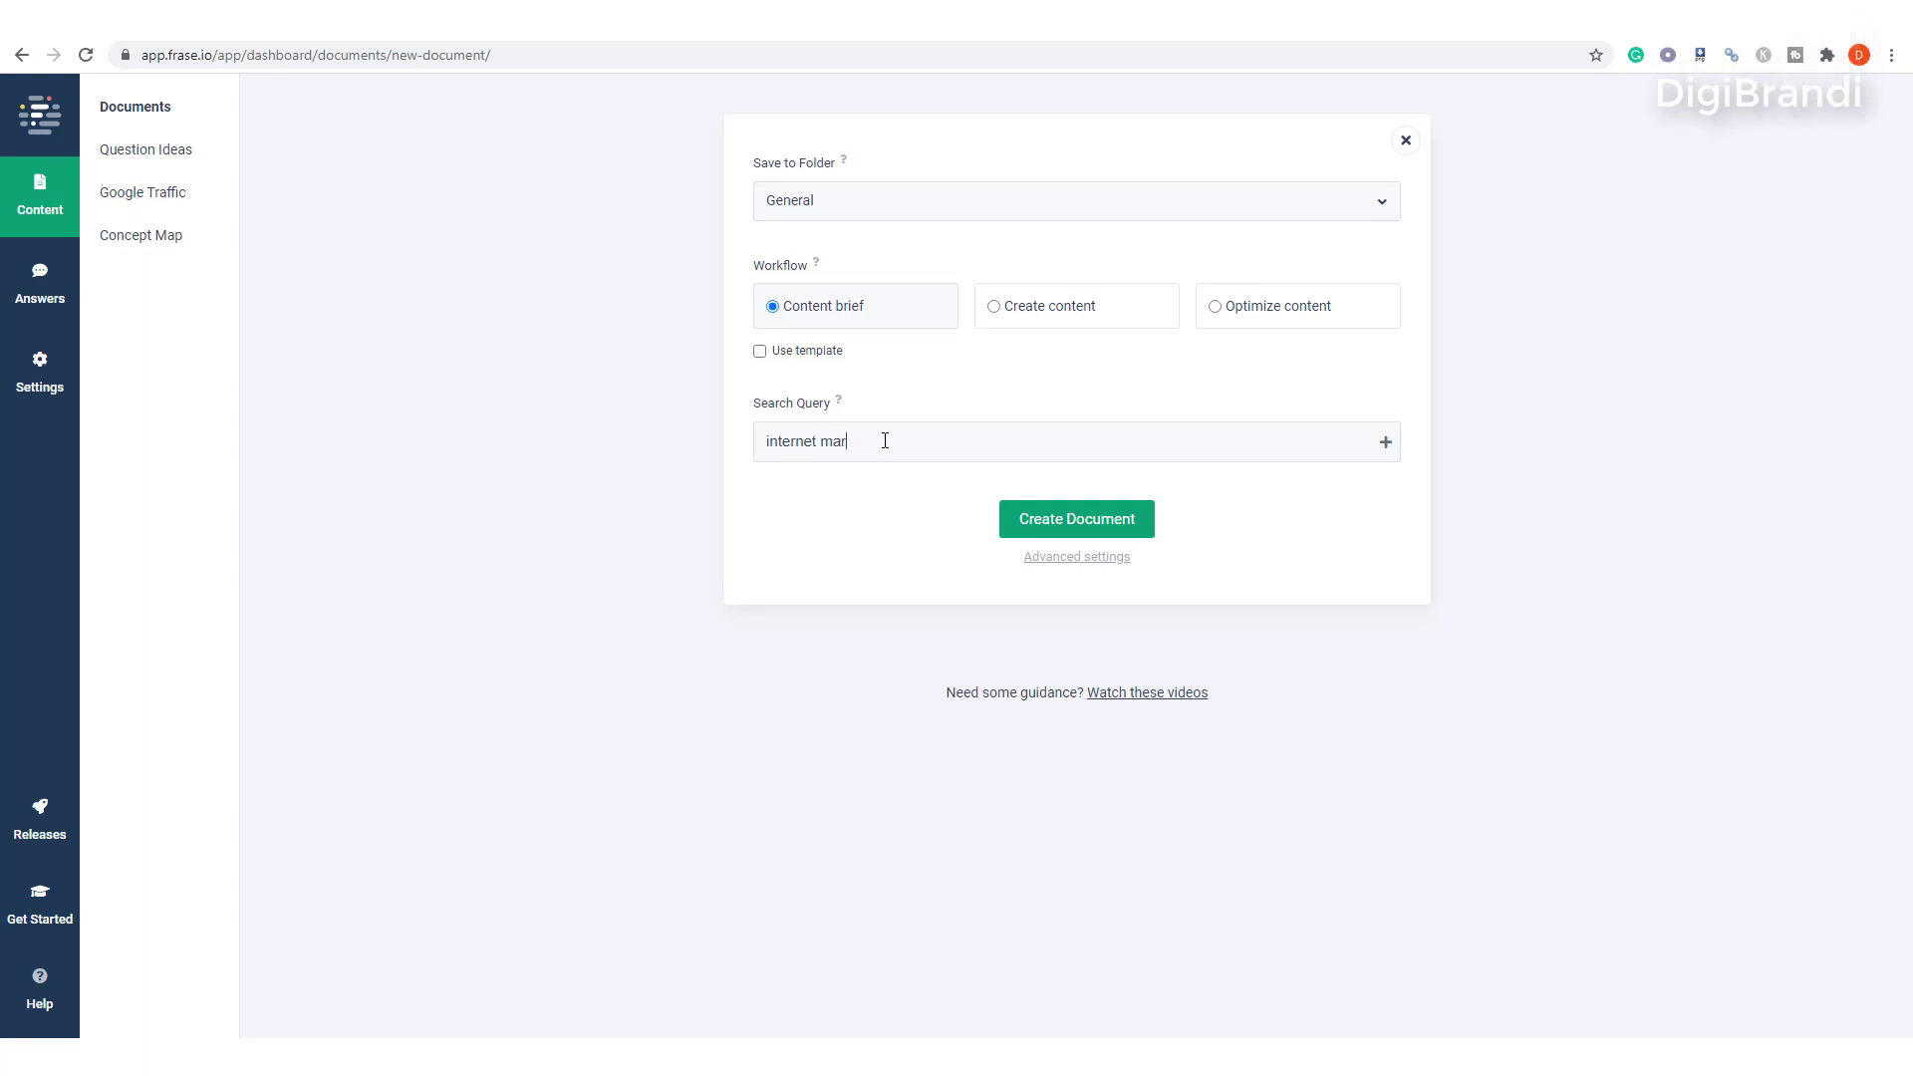
type("keting")
left_click(1103, 558)
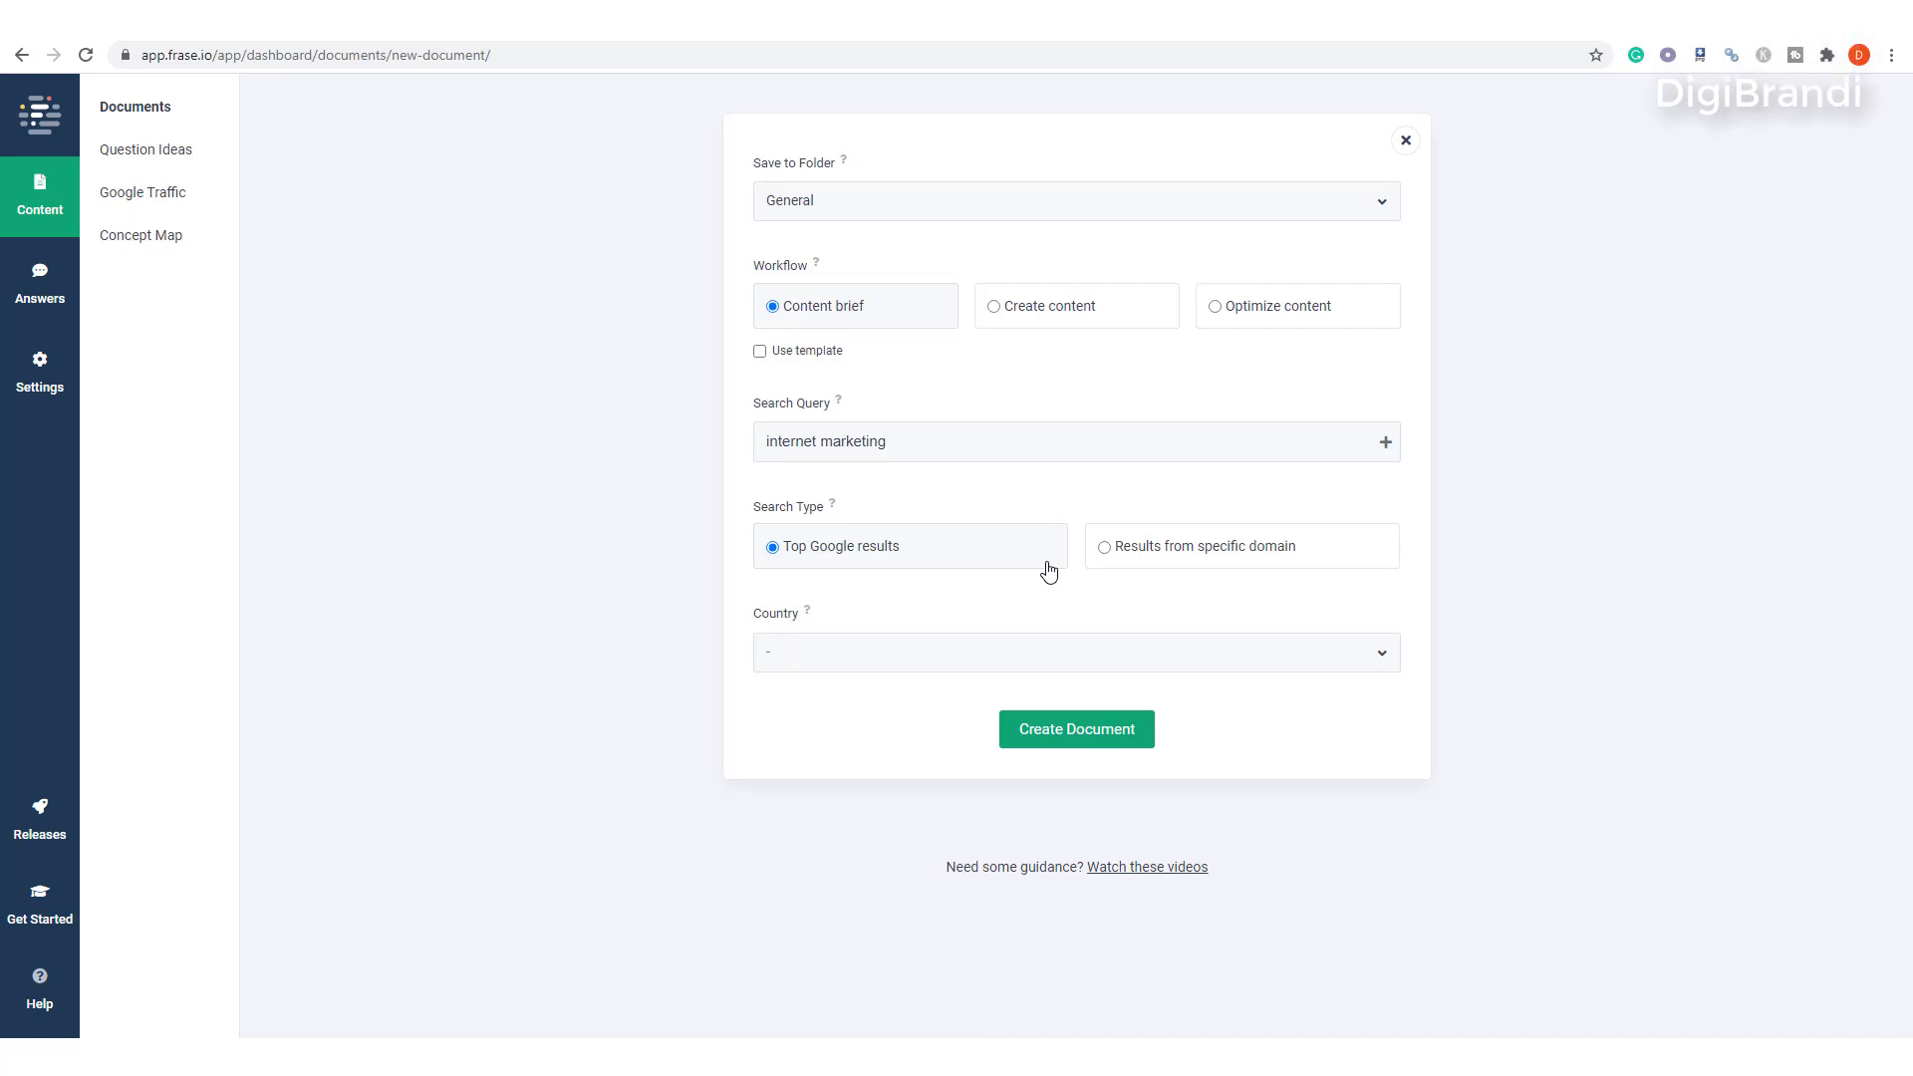
left_click(1106, 549)
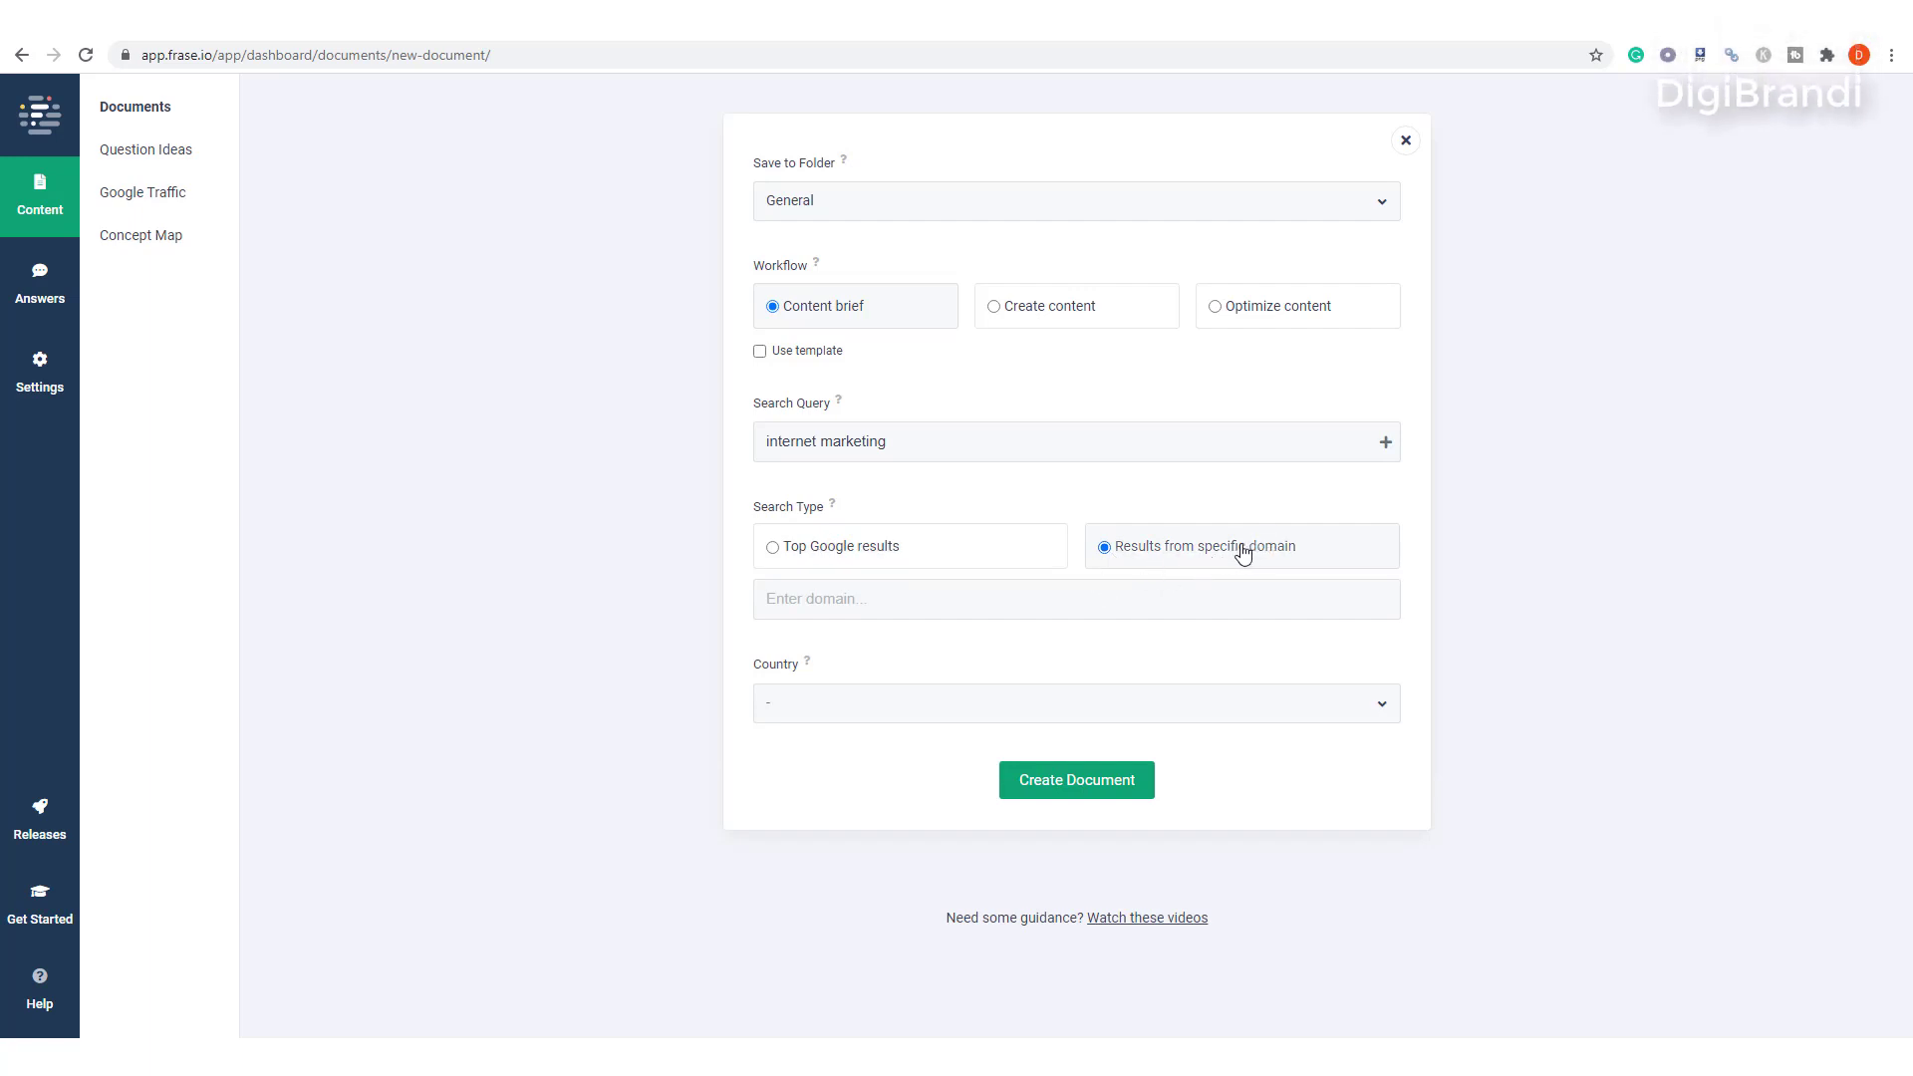
left_click(919, 550)
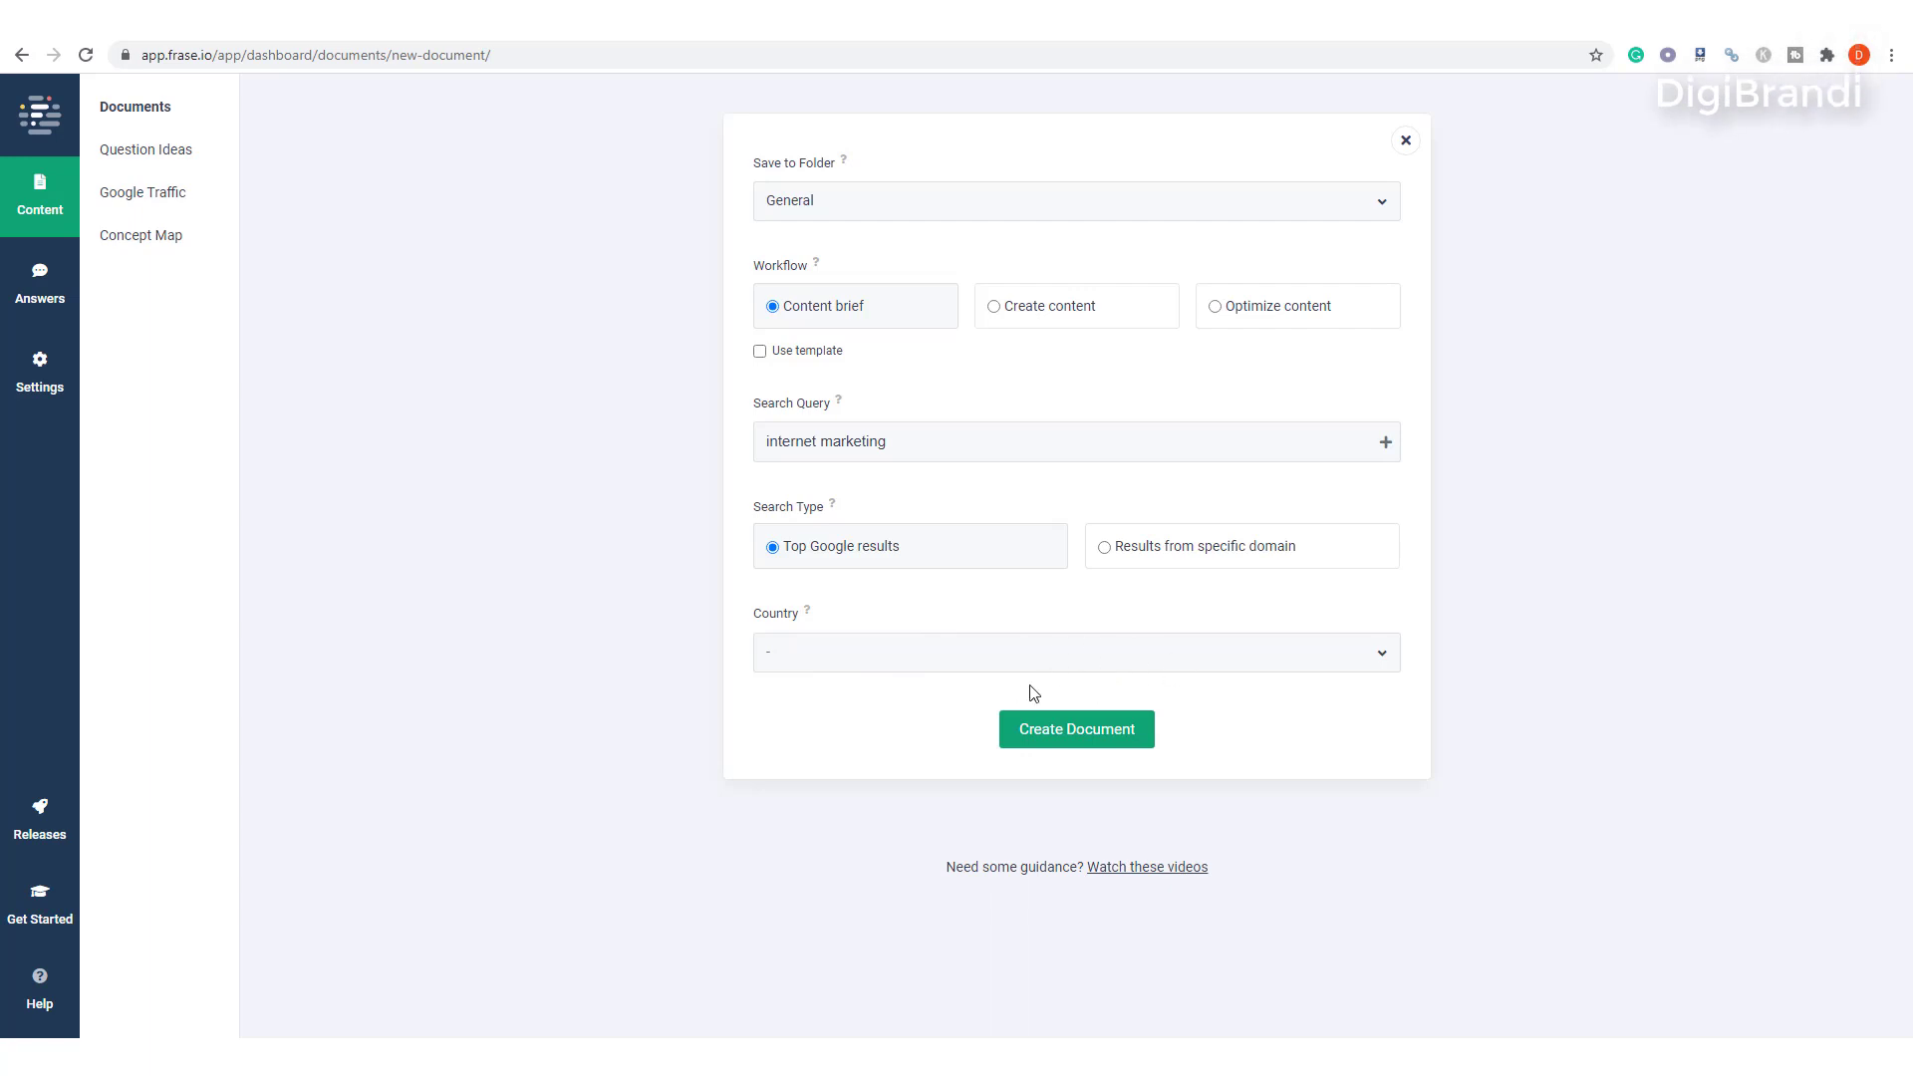
left_click(1114, 739)
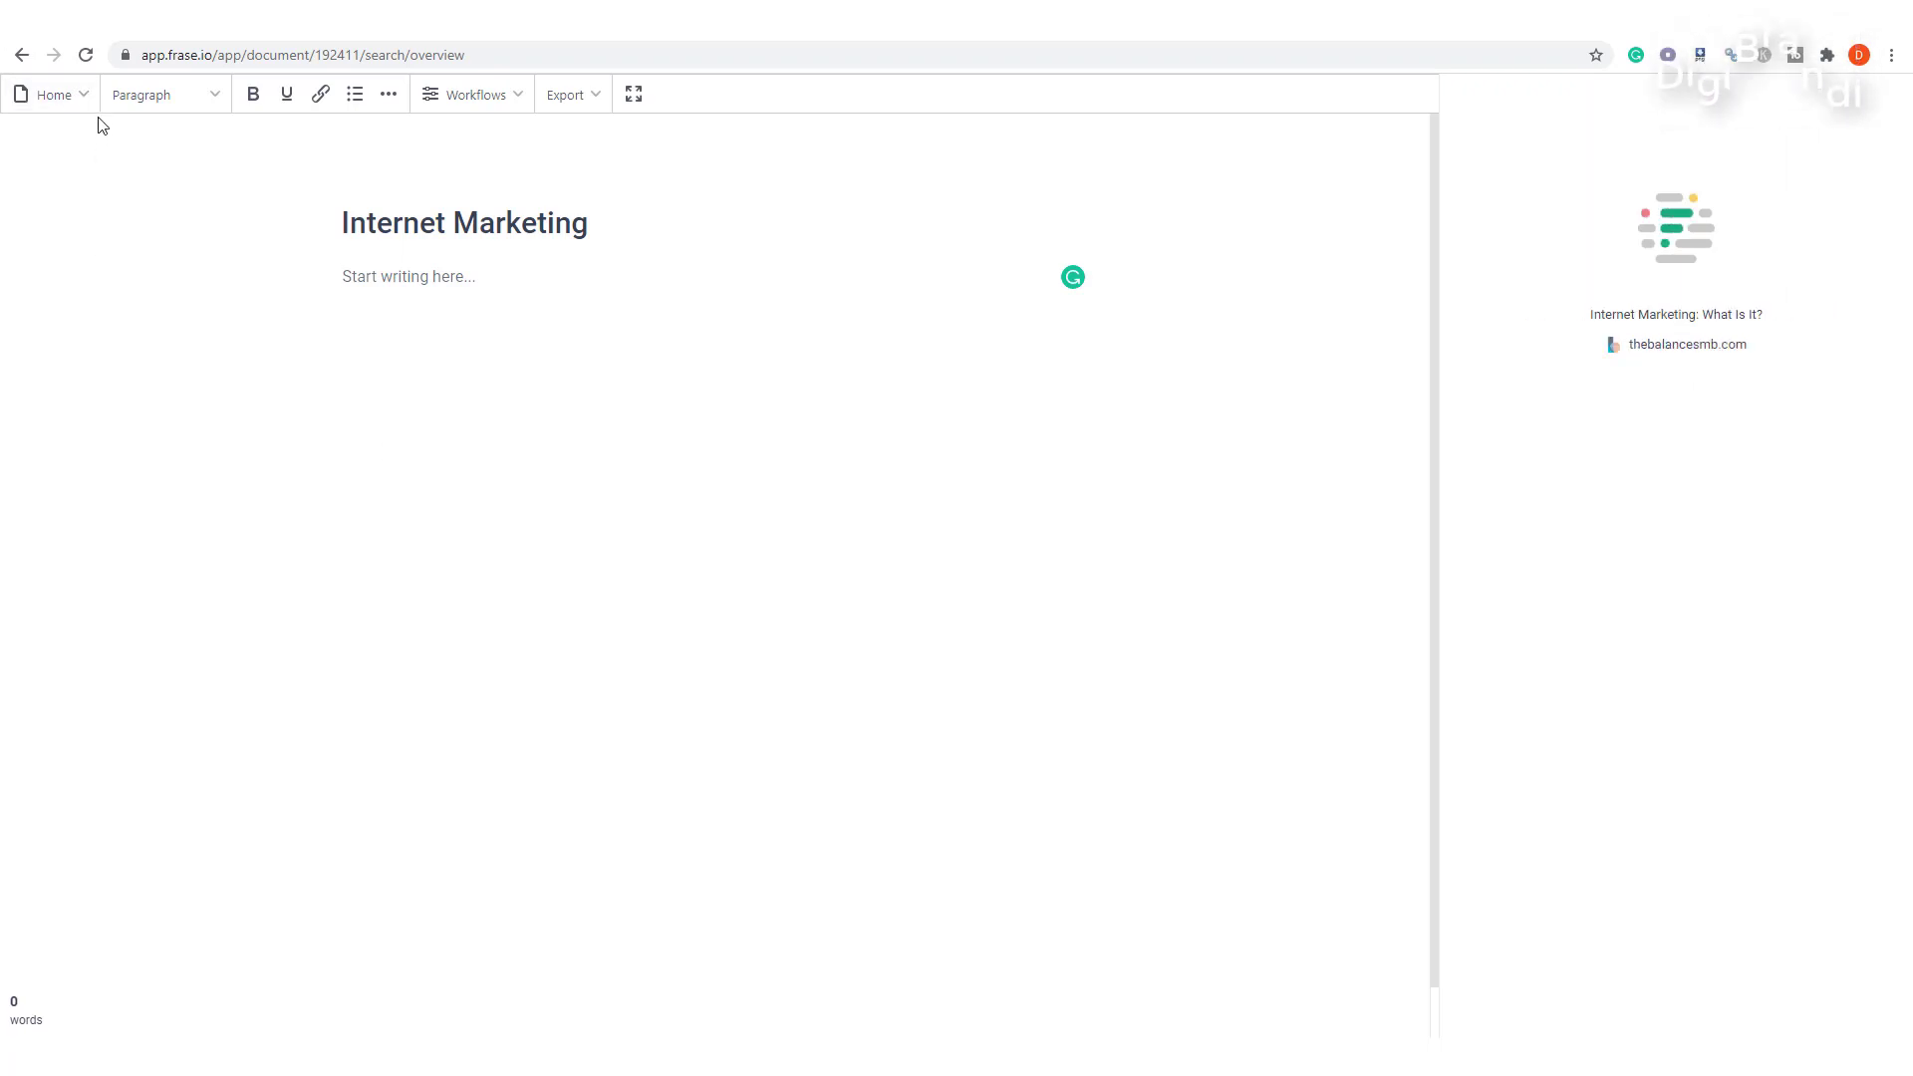
Examine the editor's document options and the paragraph styles for headers, blocks, alignment and inline text.
left_click(82, 96)
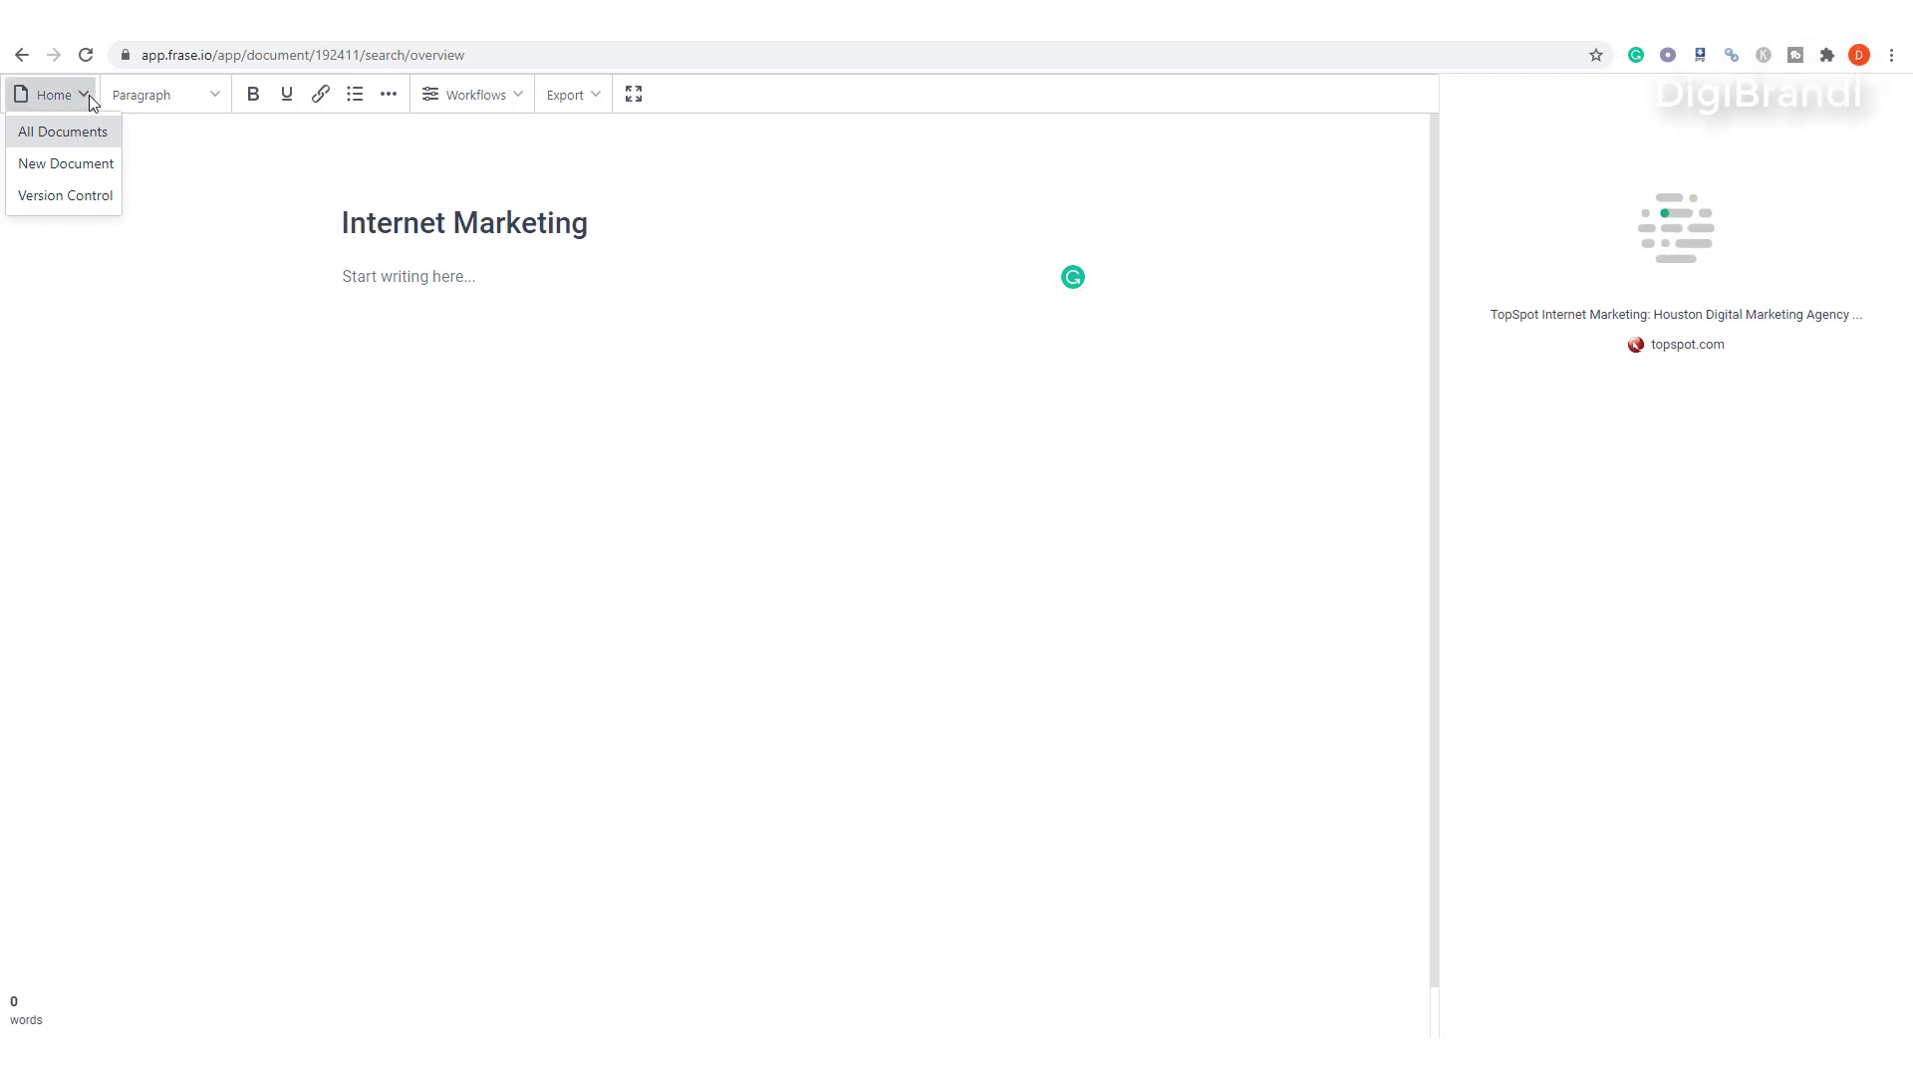
left_click(87, 94)
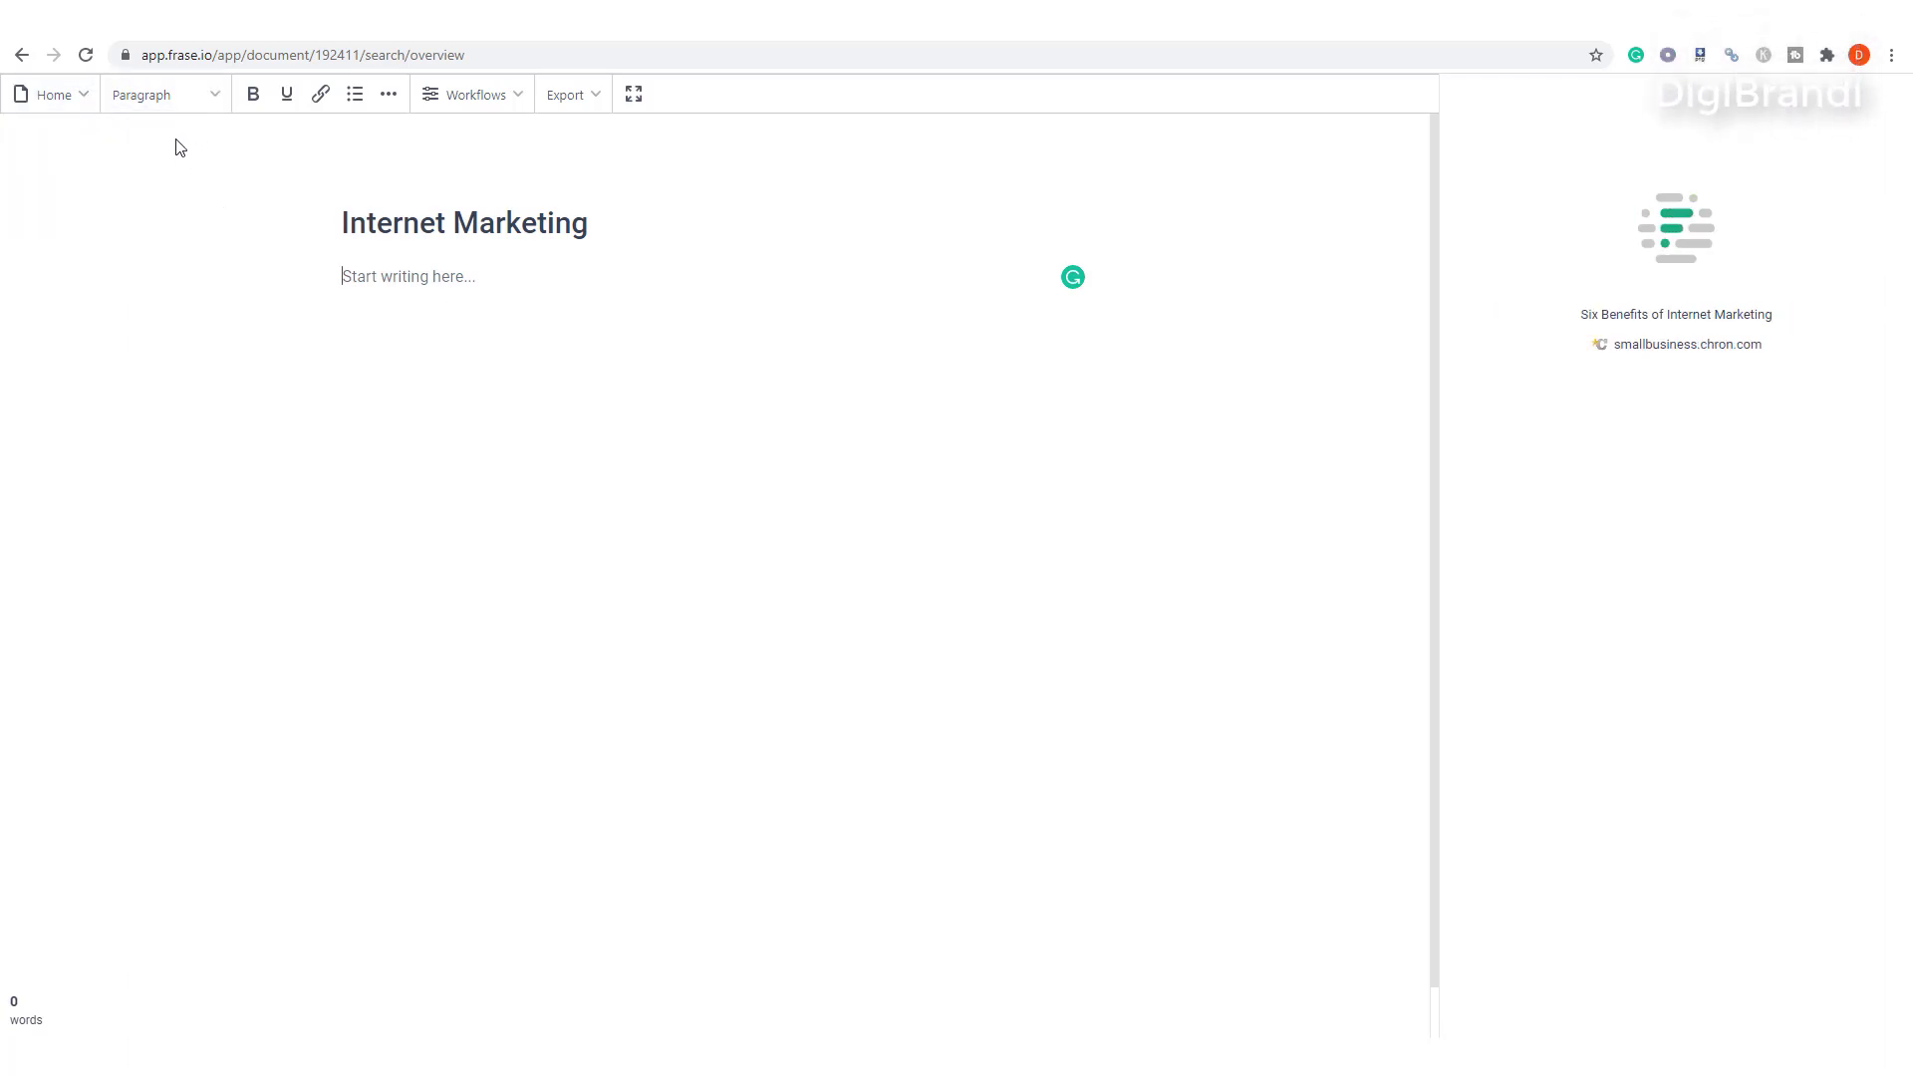
left_click(219, 94)
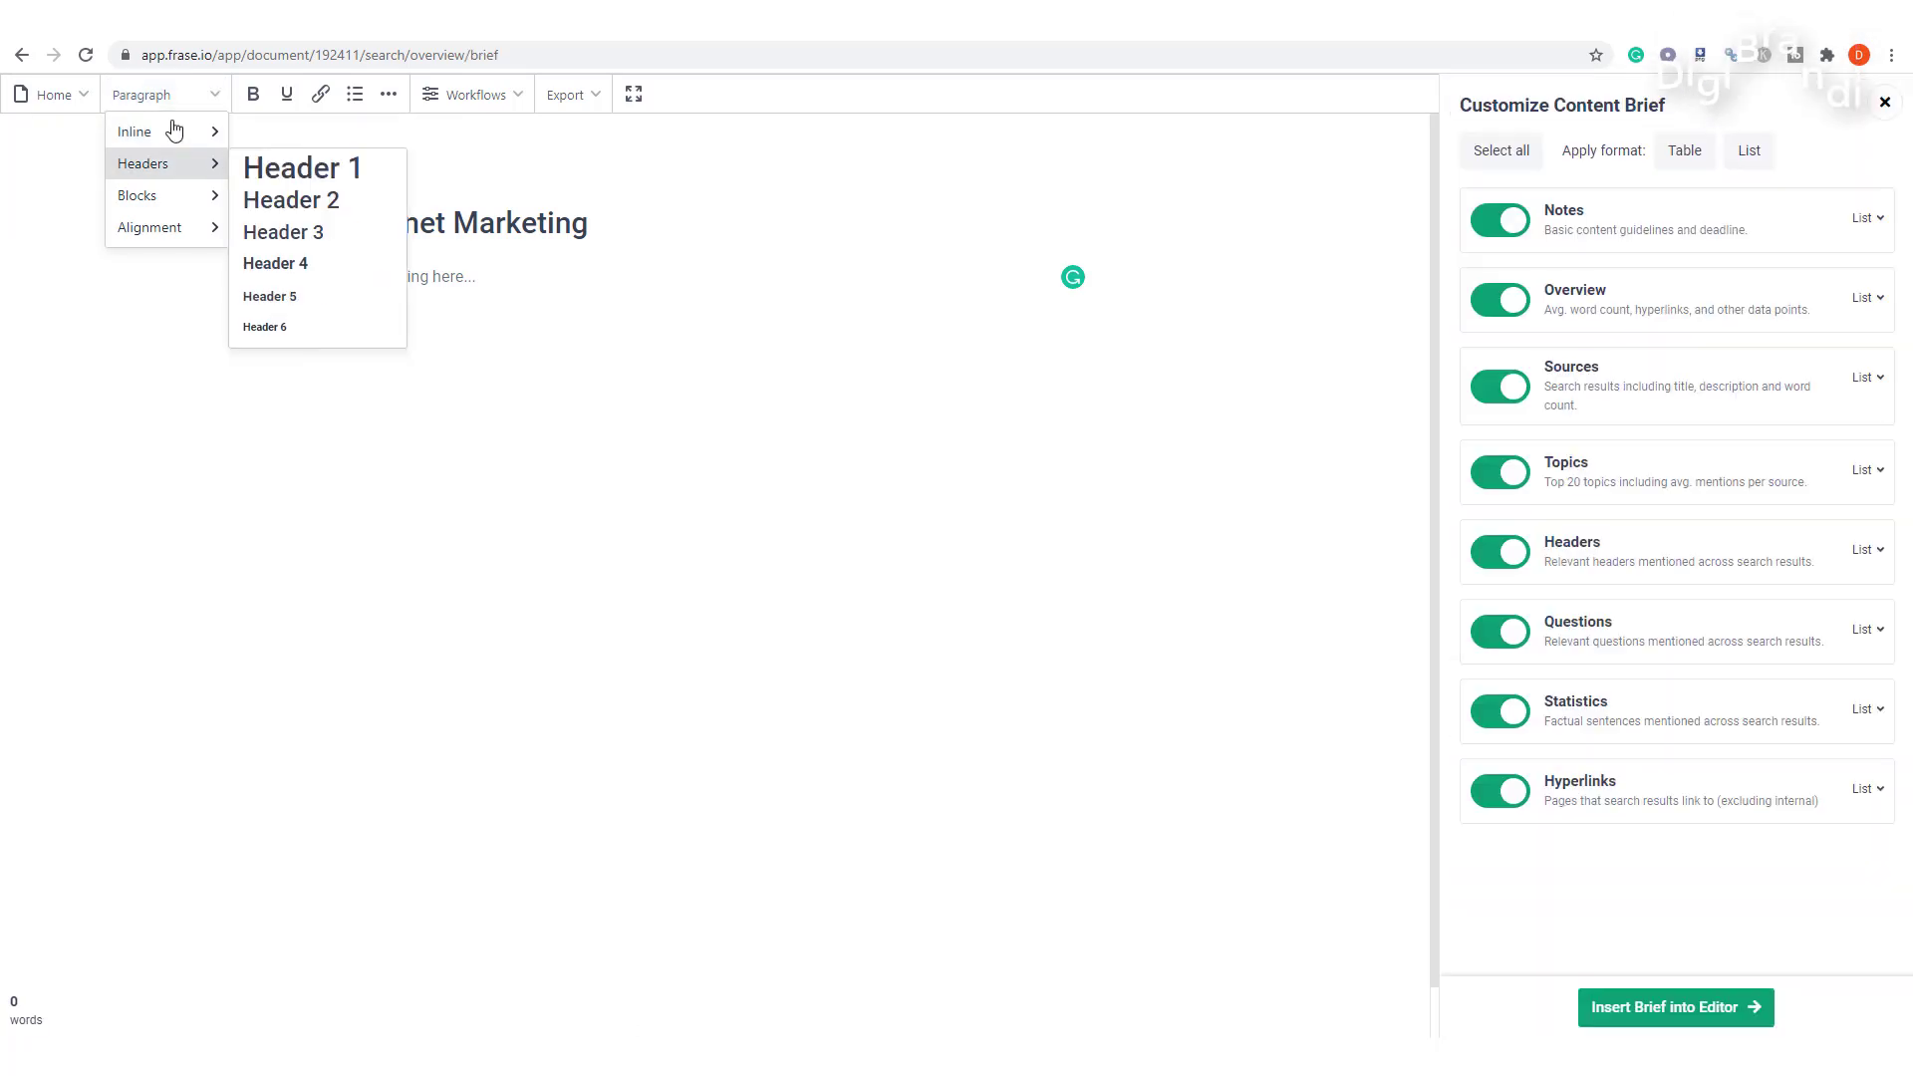
mouse_move(196, 175)
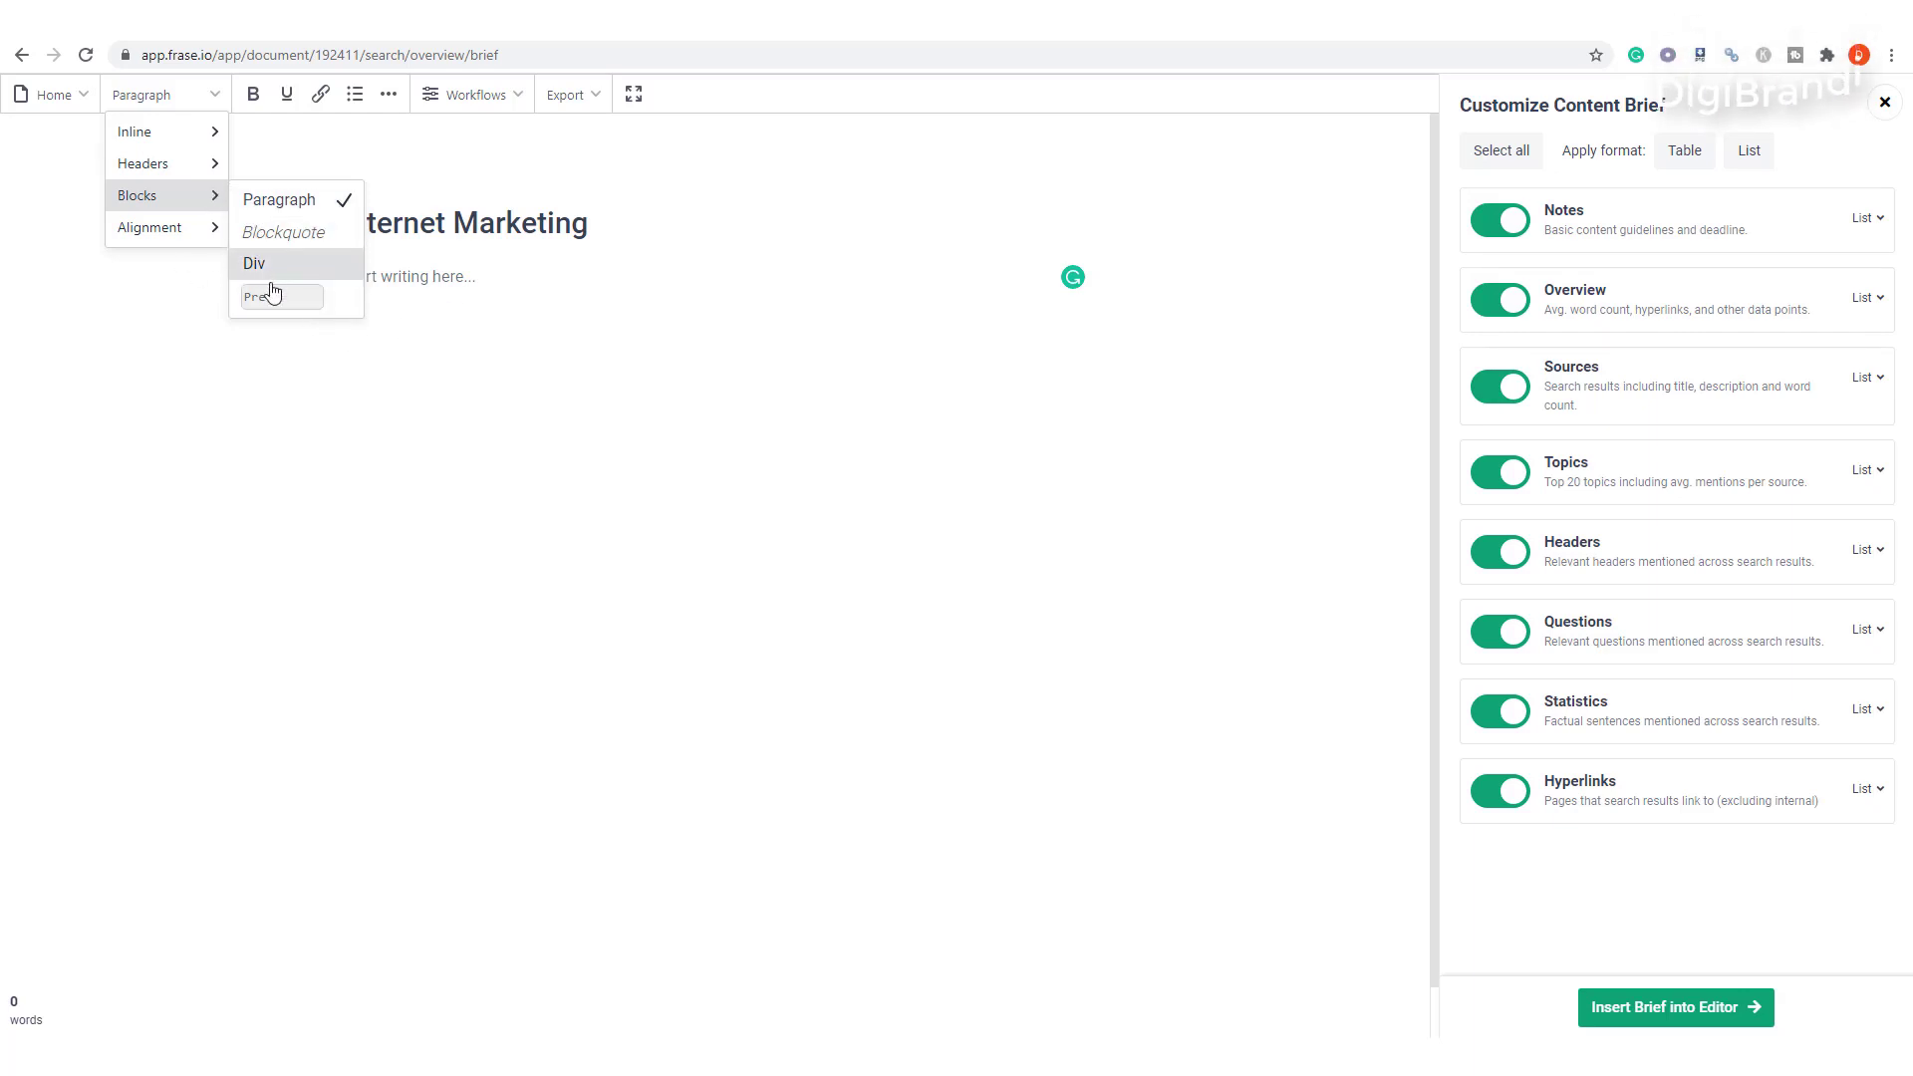
mouse_move(190, 232)
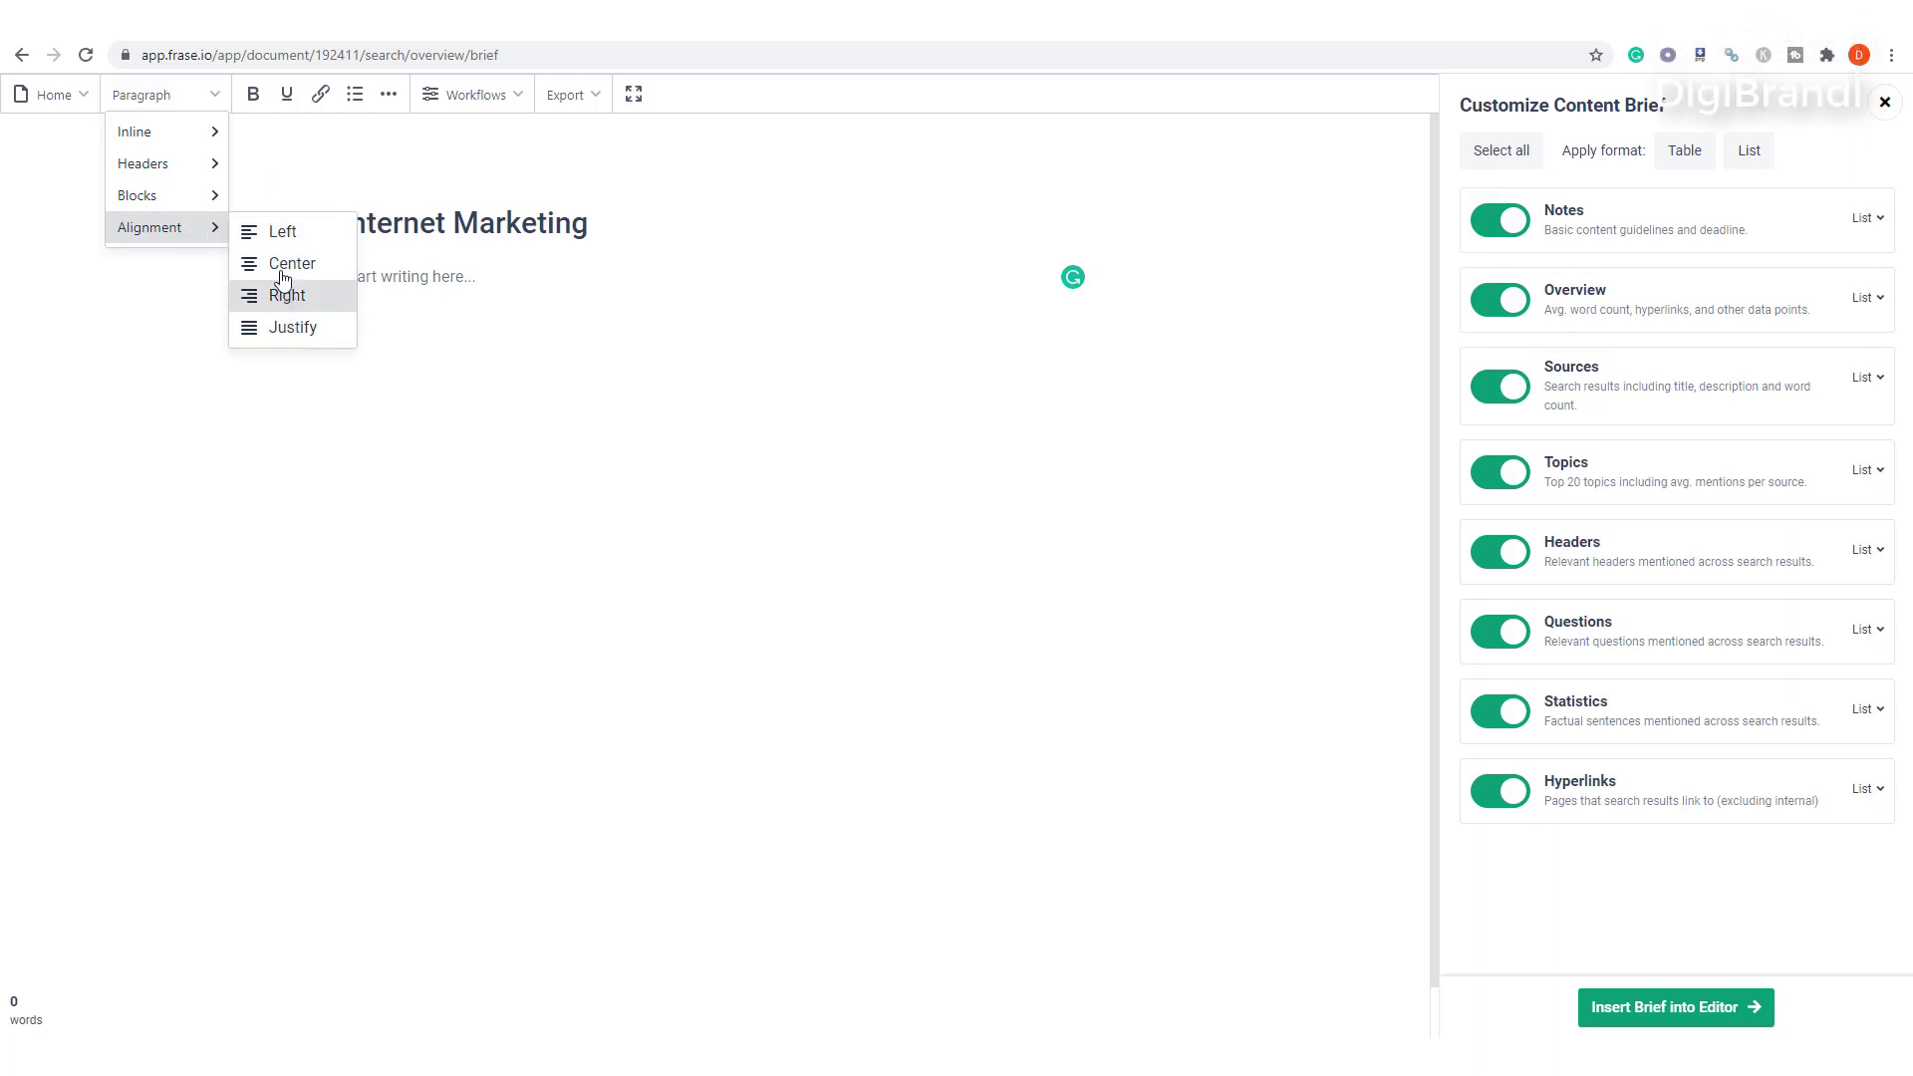
mouse_move(149, 132)
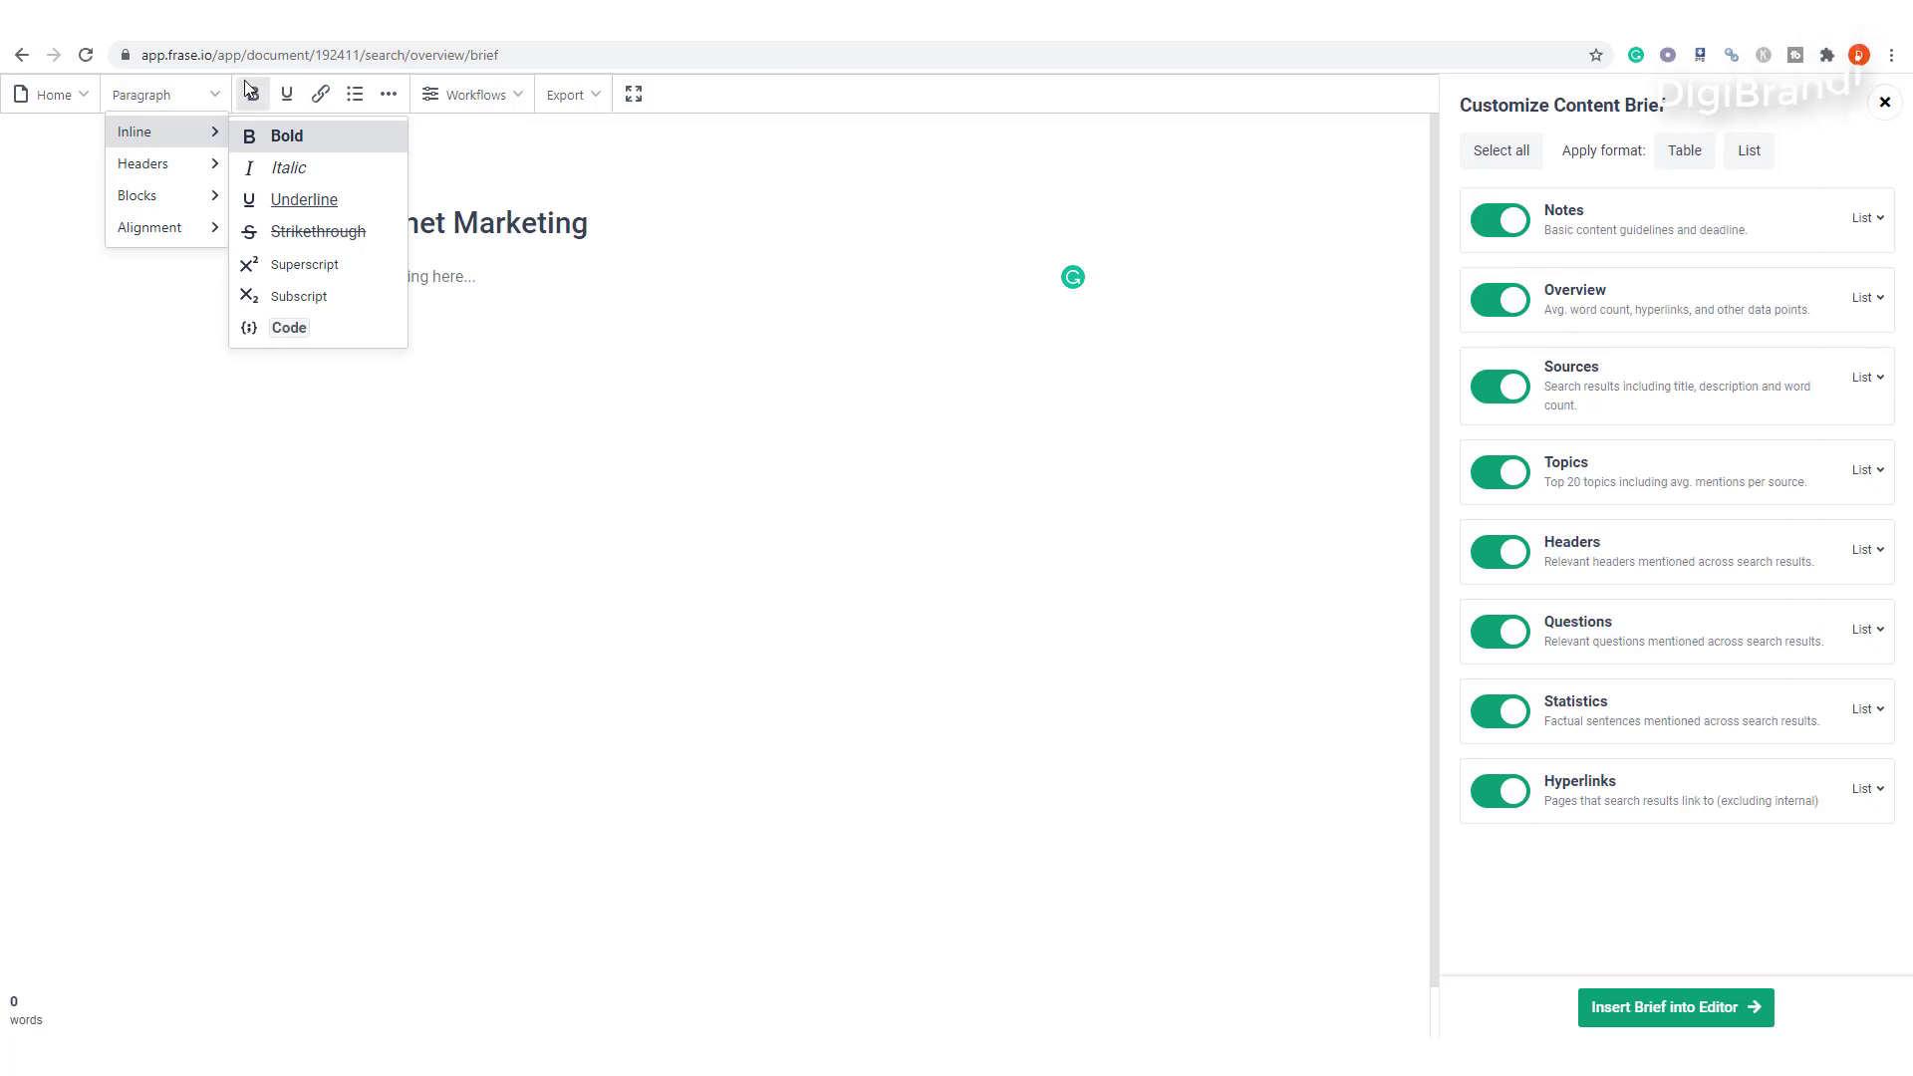
left_click(601, 313)
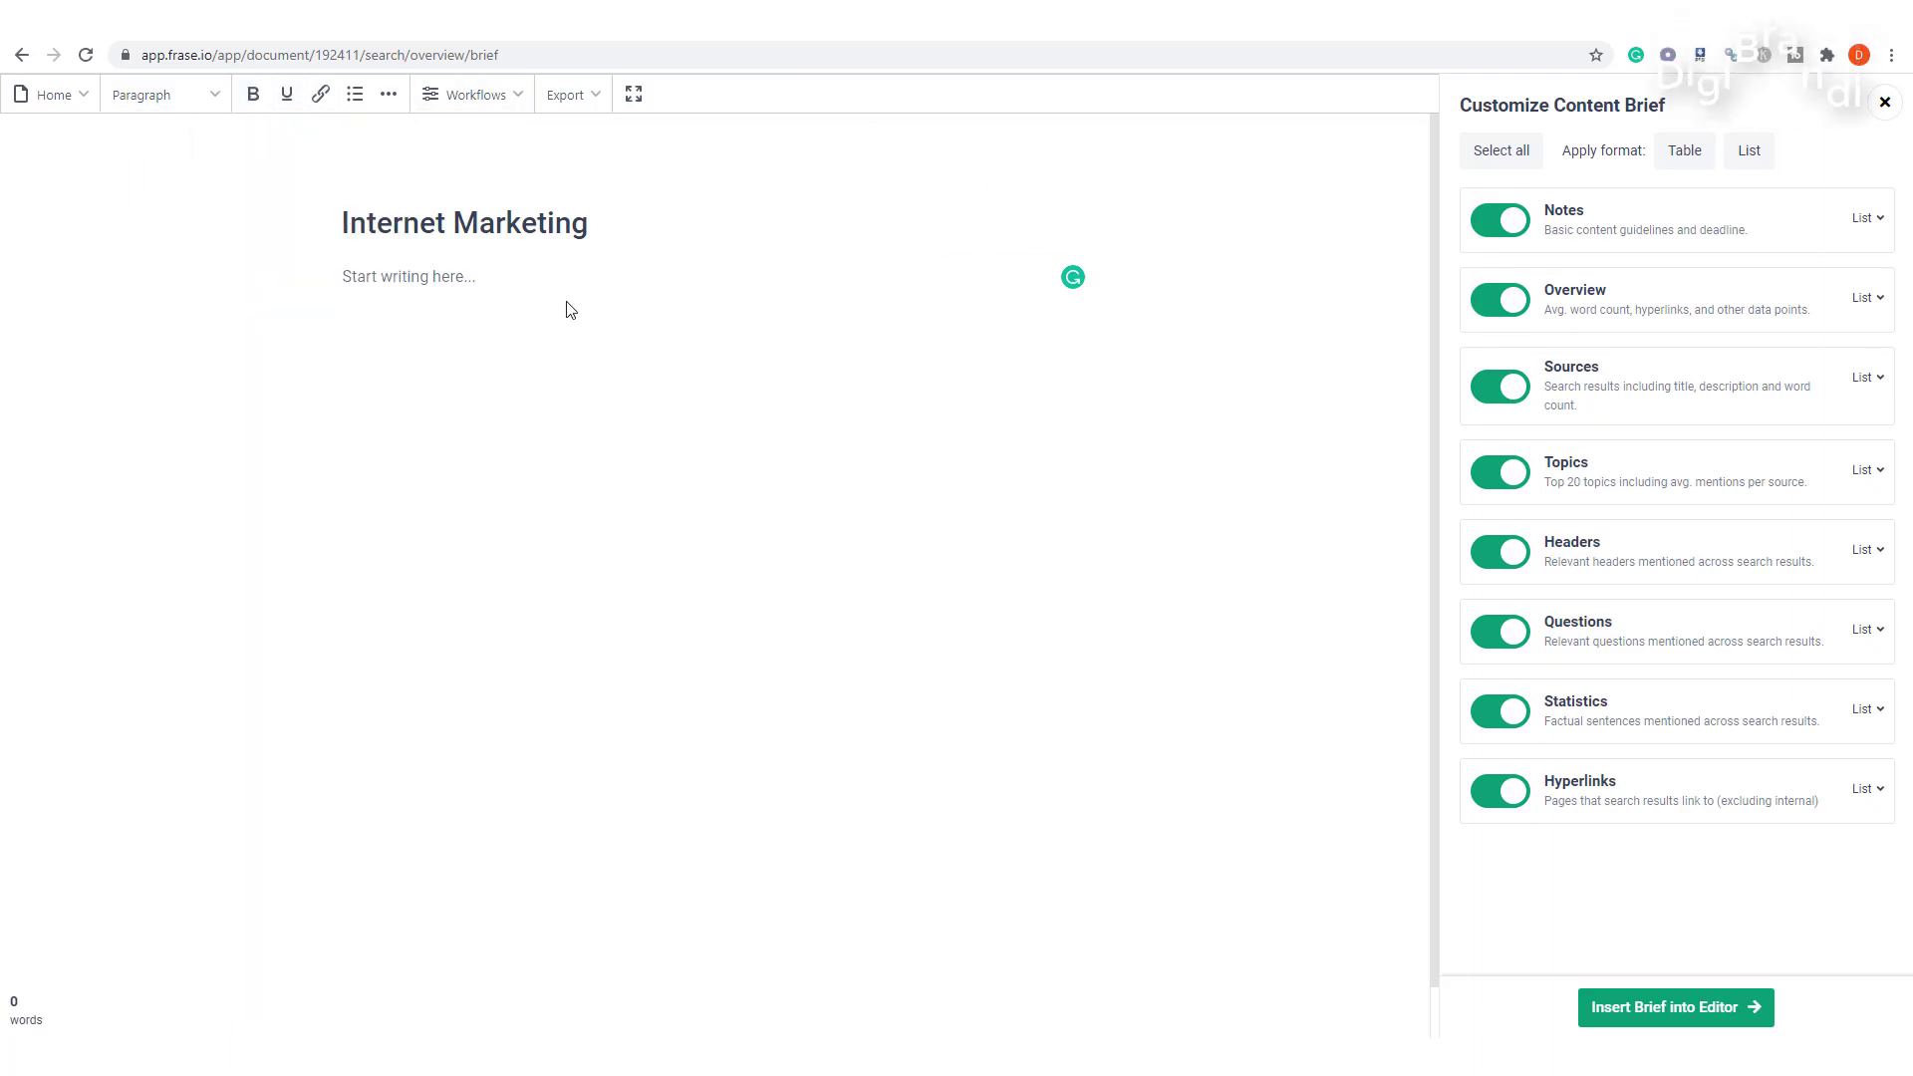
Examine the editor's additional formatting tools and the available content workflows.
left_click(388, 94)
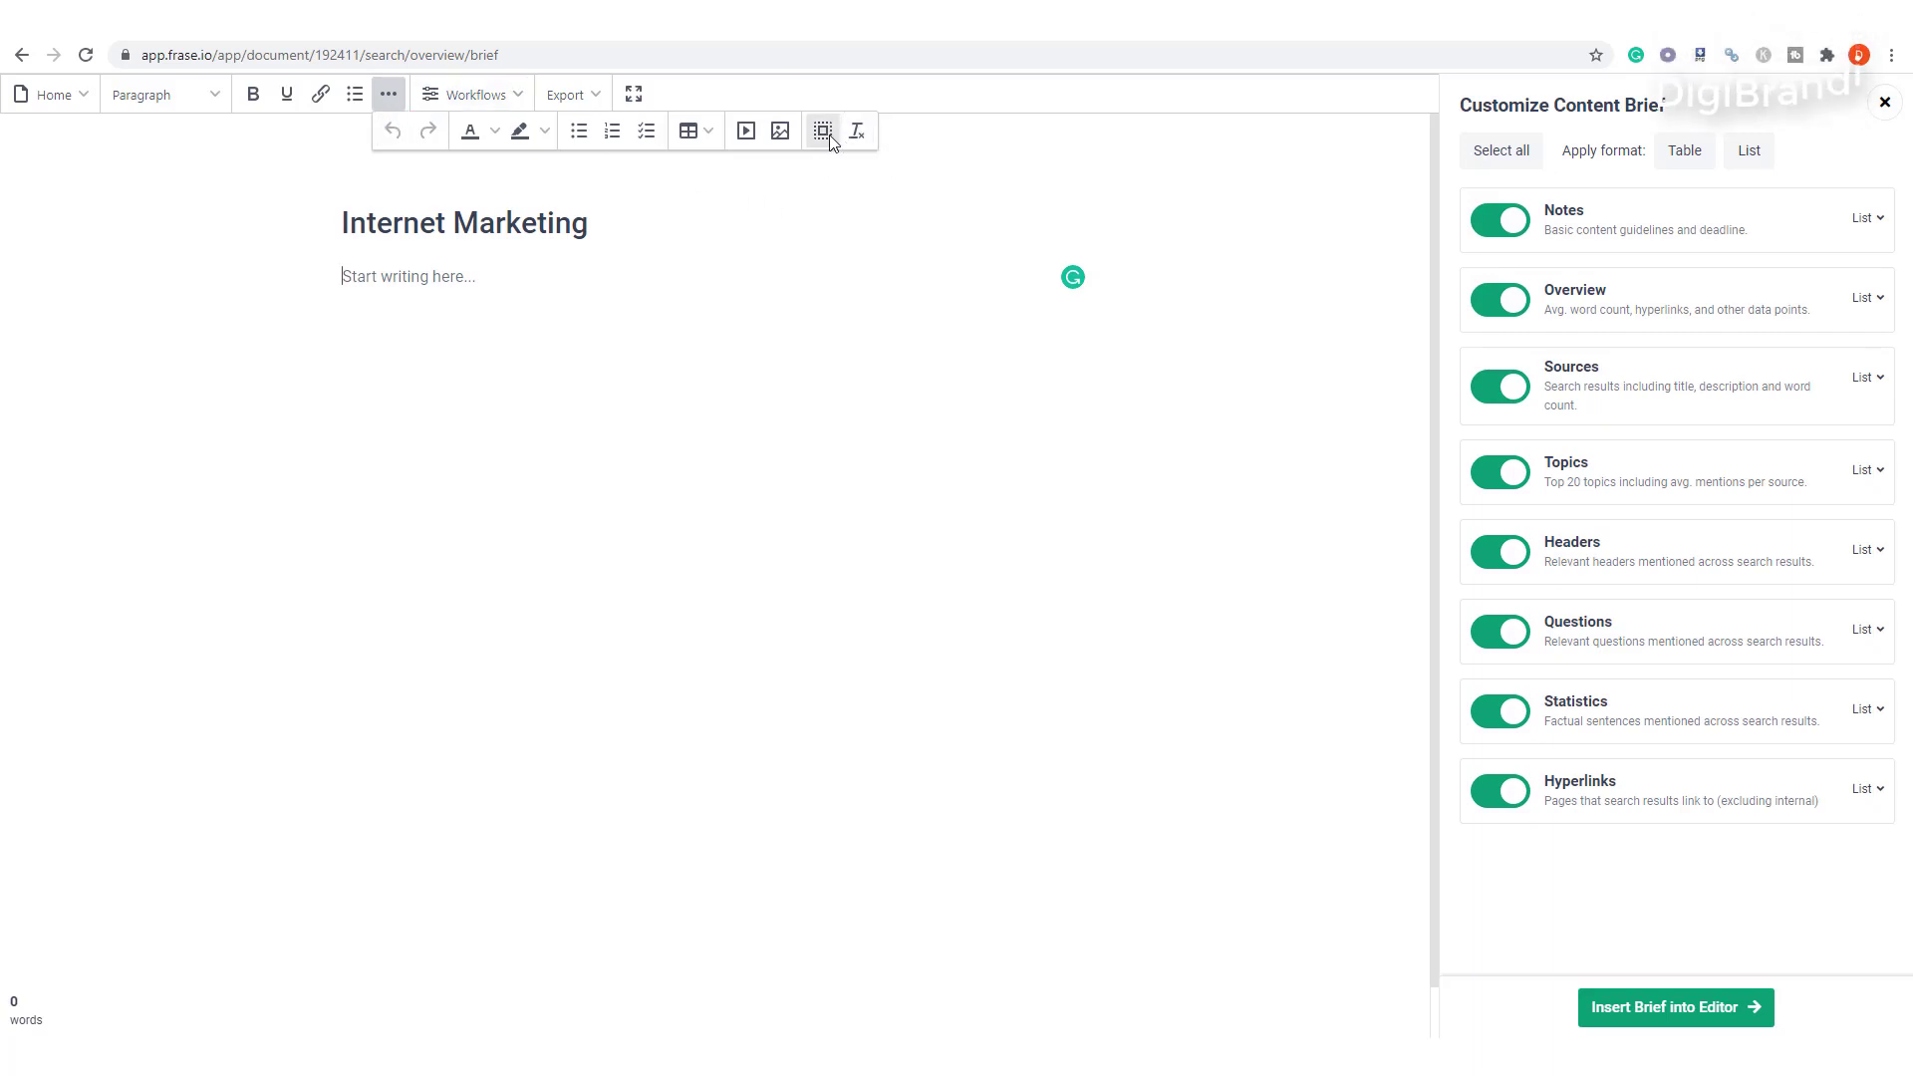
left_click(848, 283)
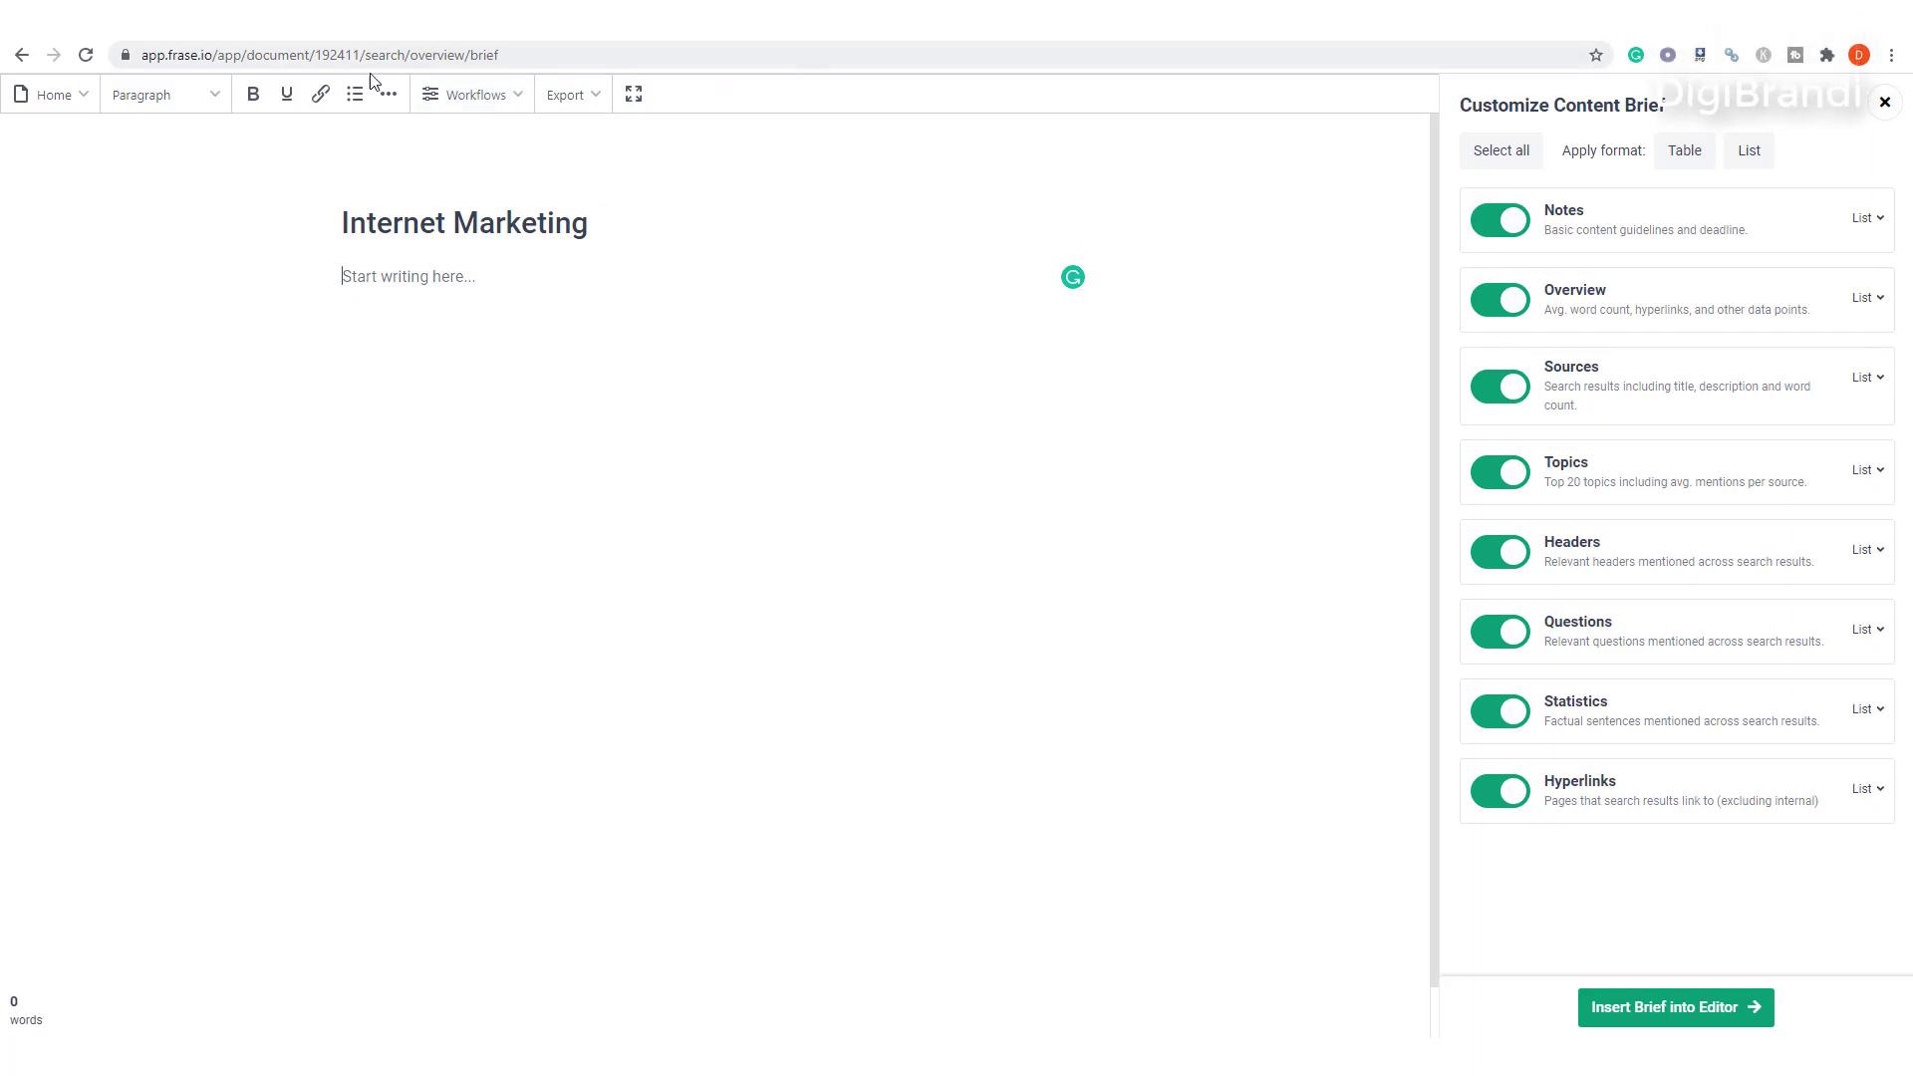
left_click(511, 93)
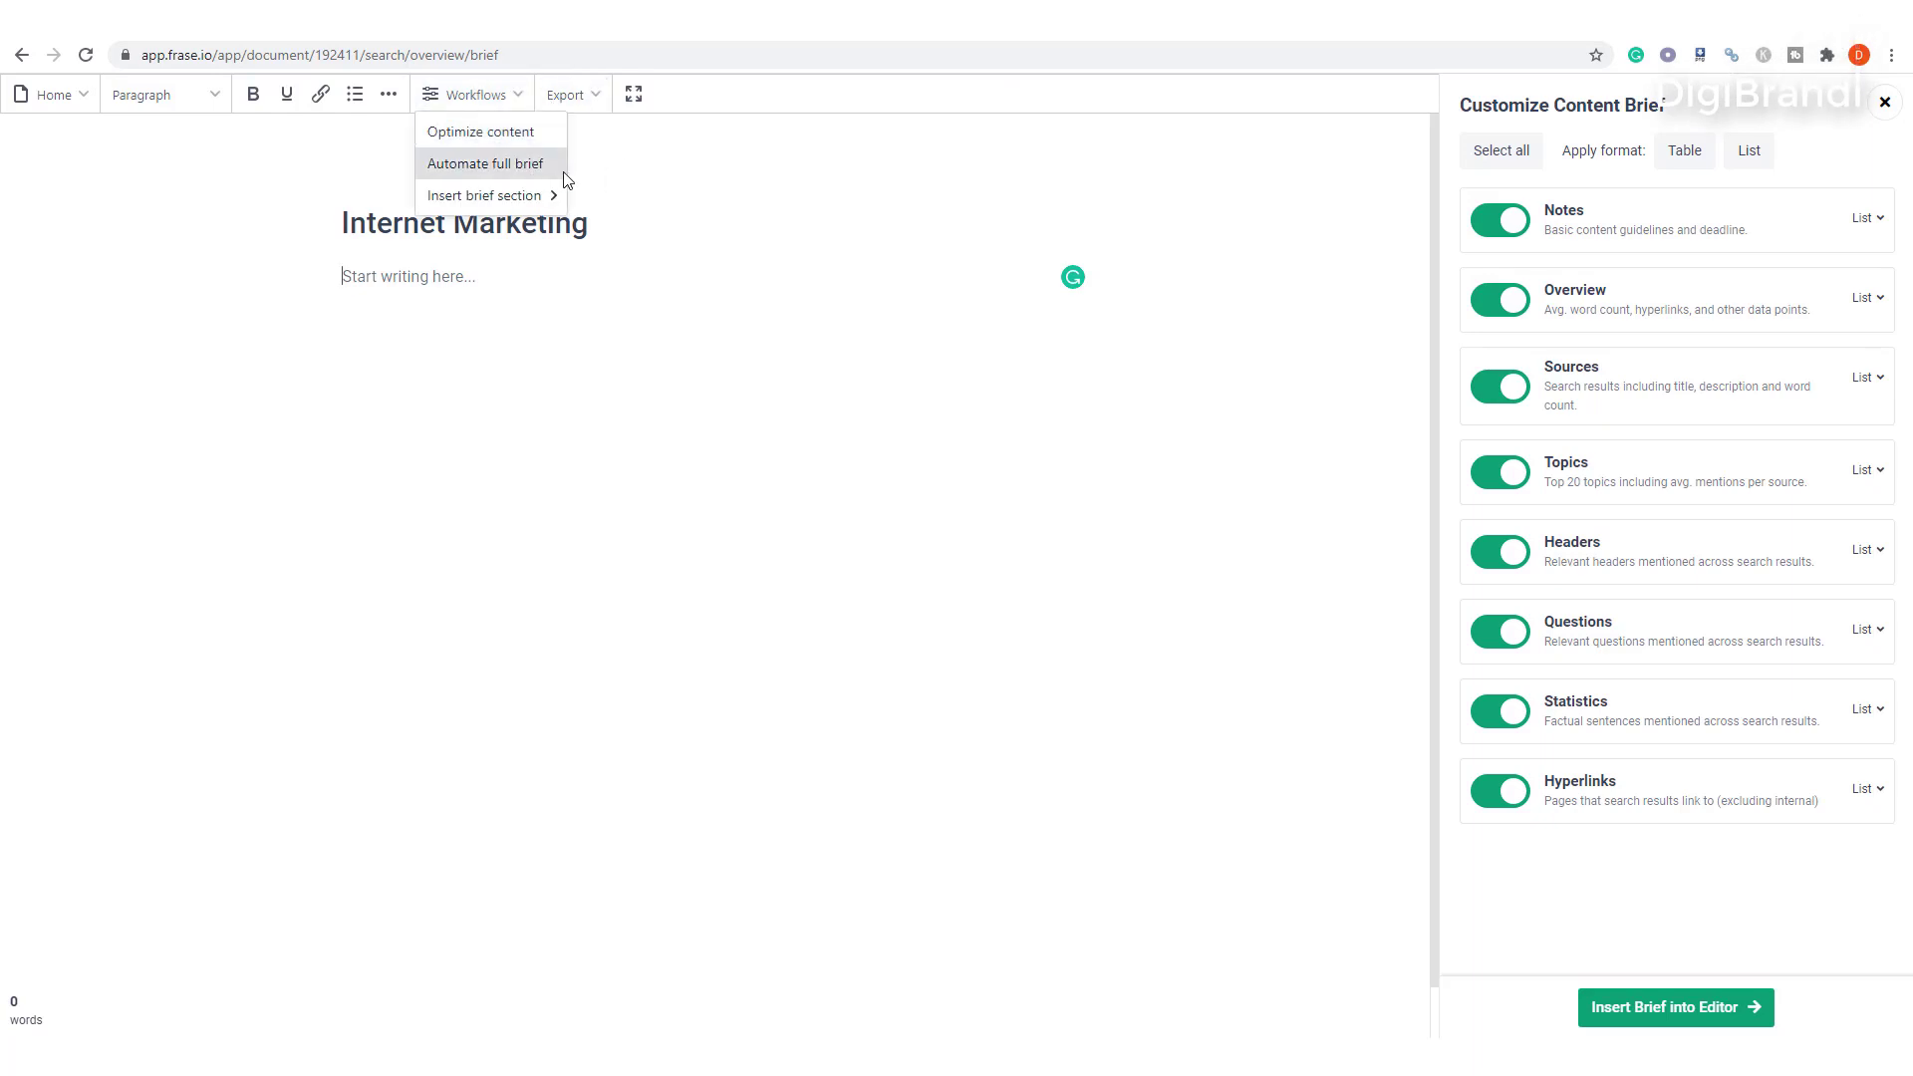
left_click(686, 428)
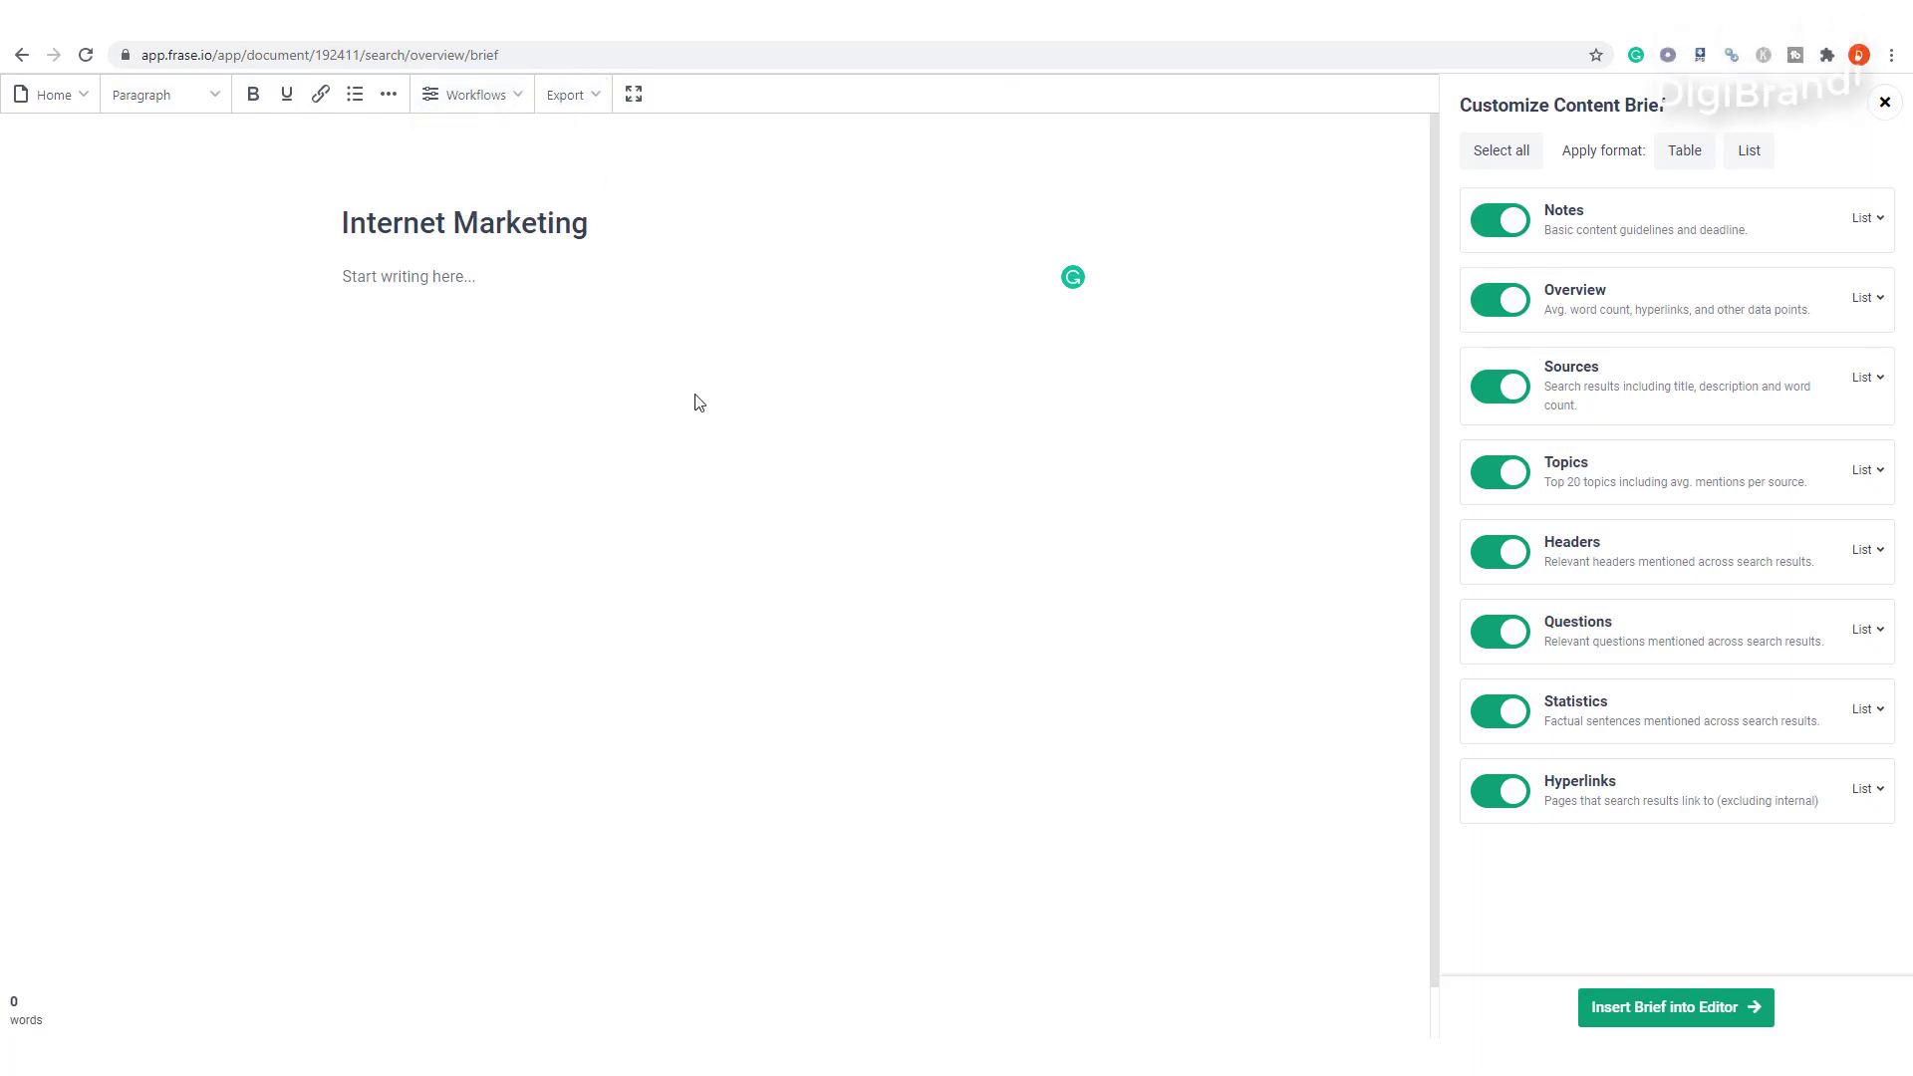
Check the document's export options, and insert the content brief into the editor with all sections enabled in list format.
left_click(602, 94)
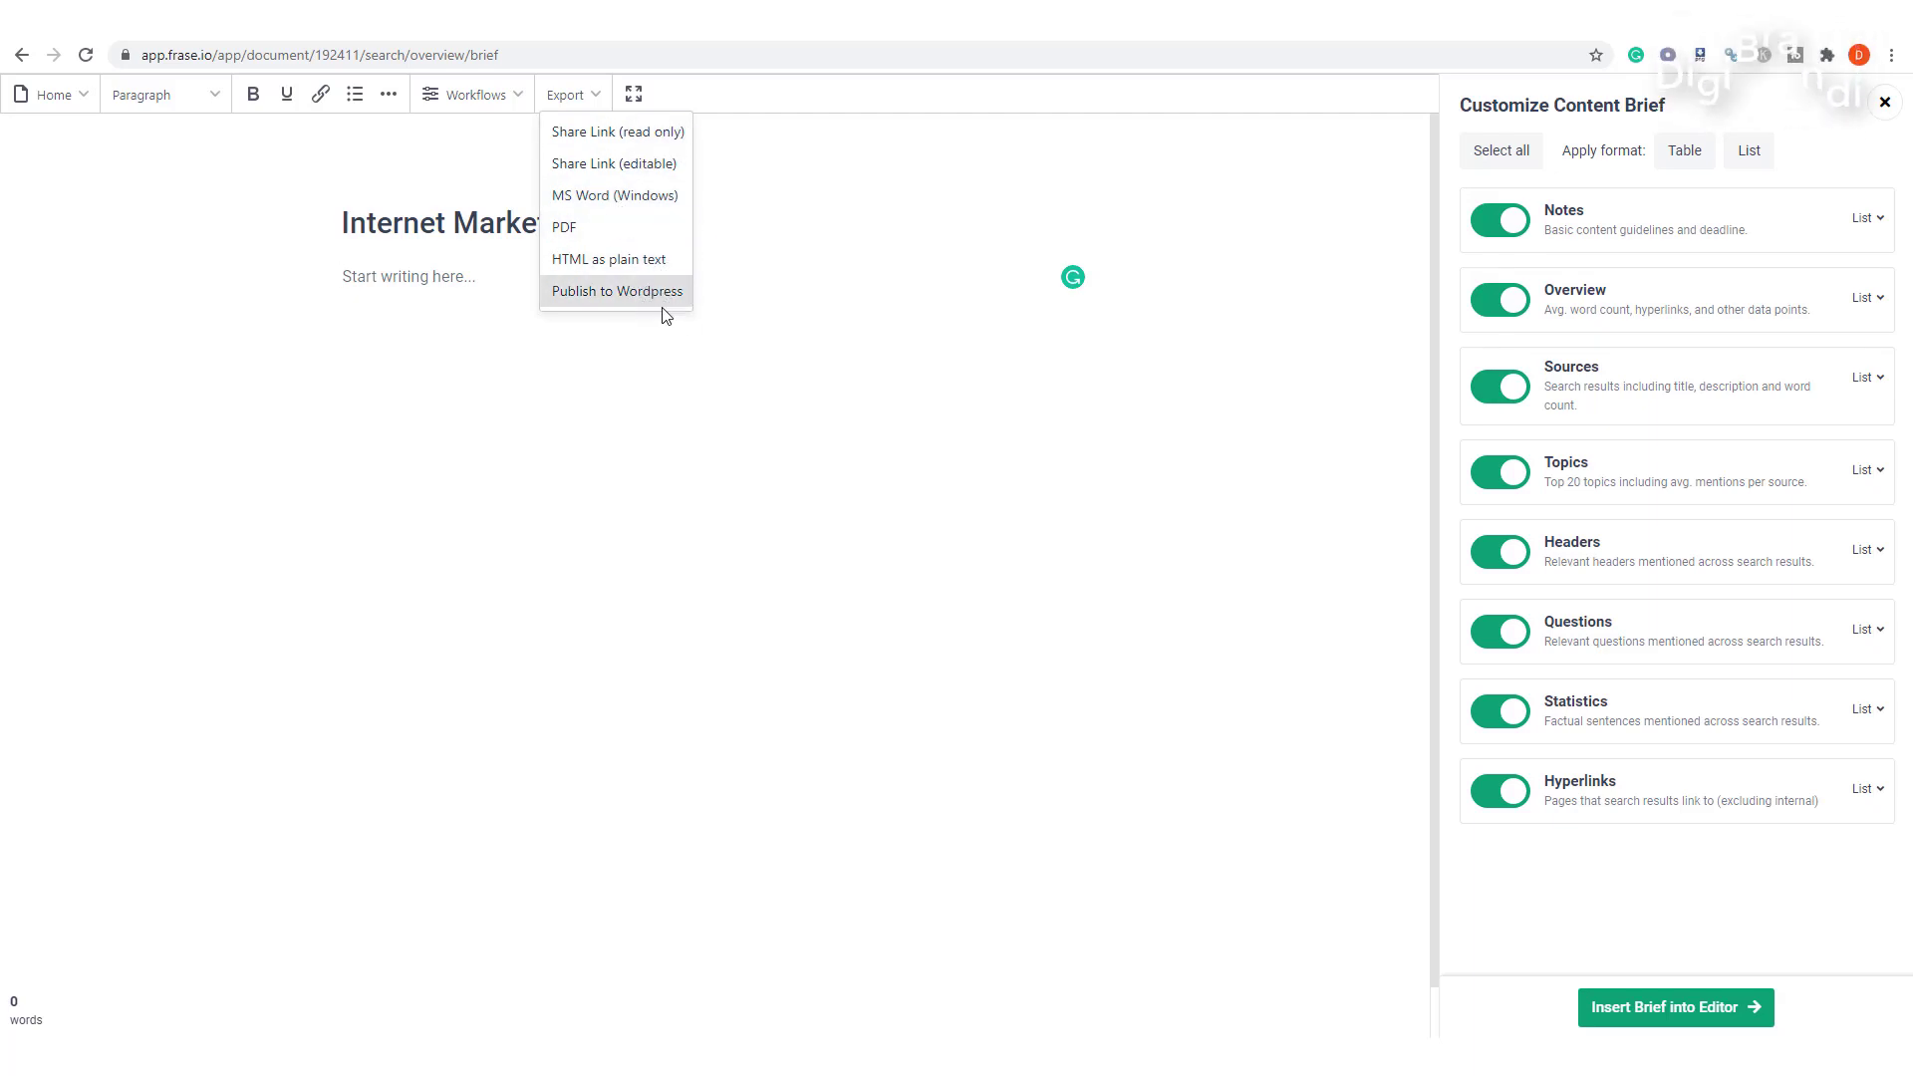
left_click(594, 98)
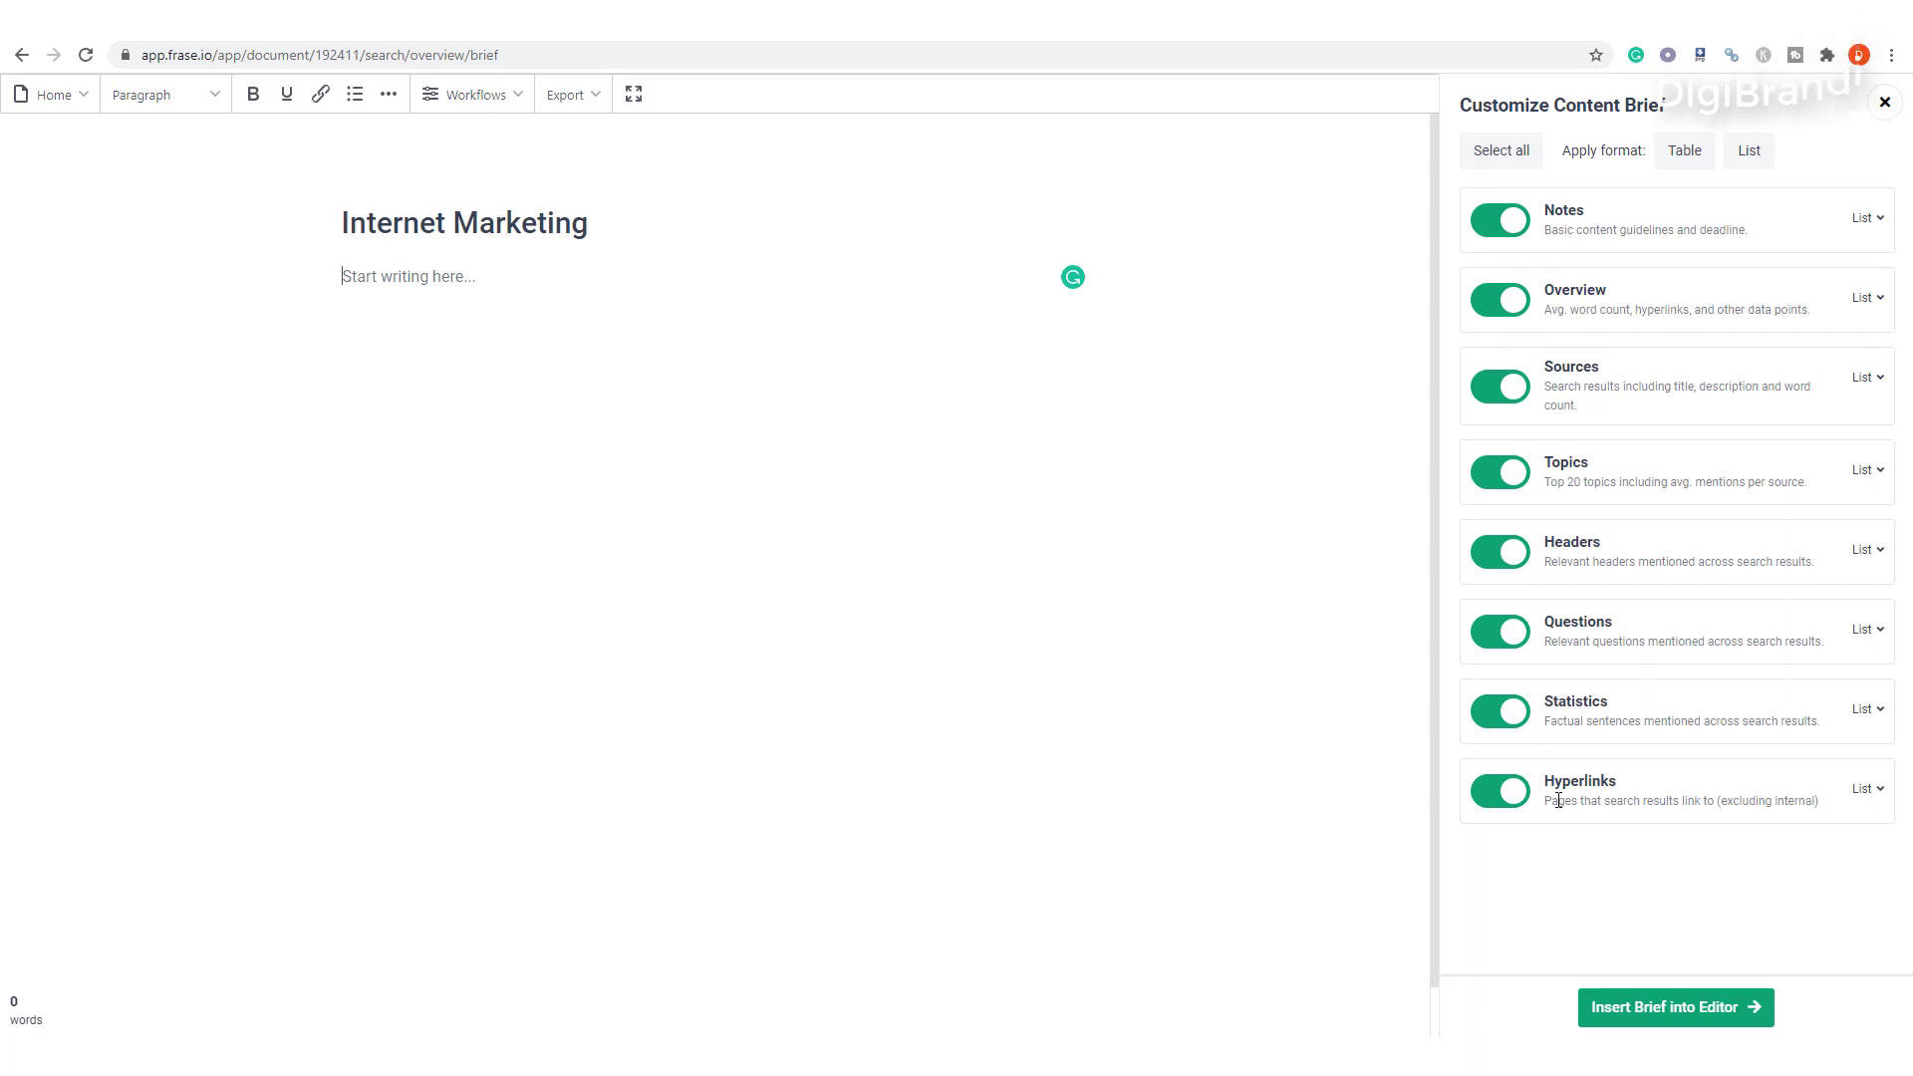
left_click(1712, 1011)
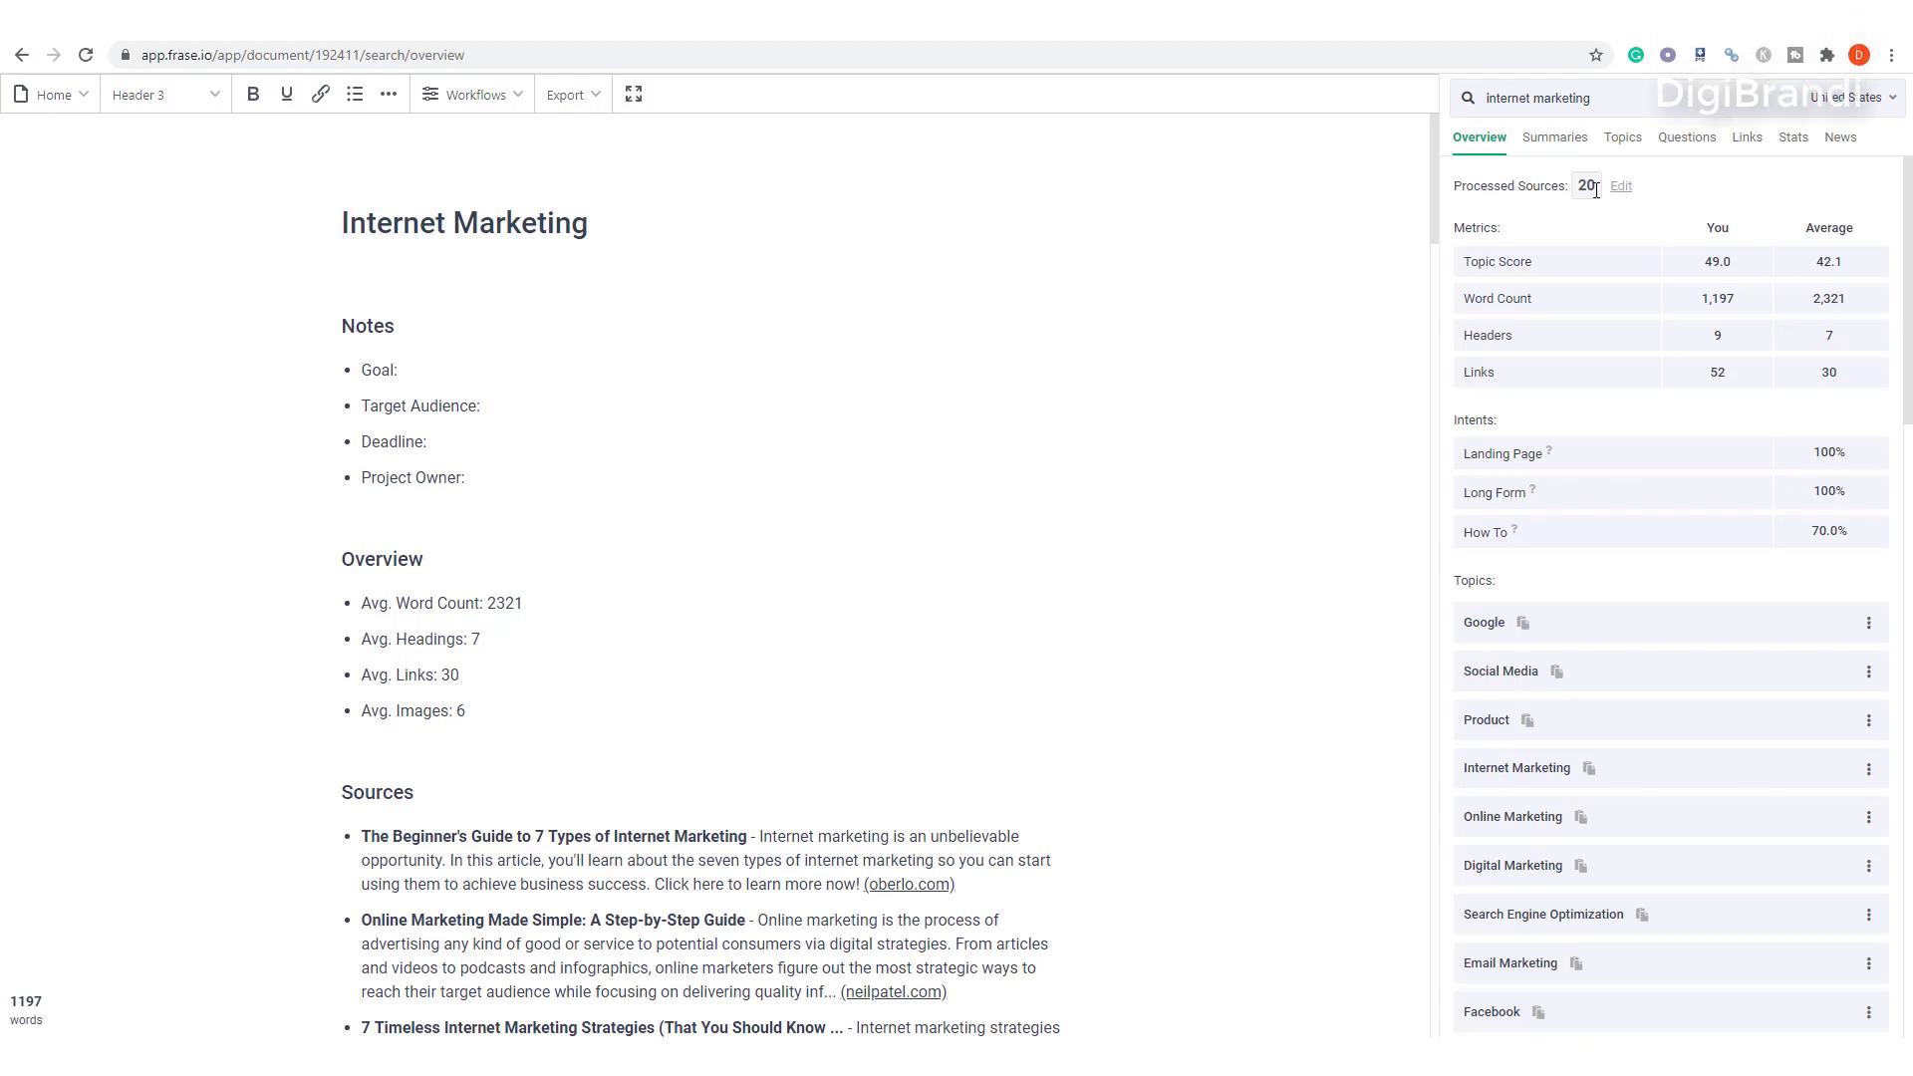
Examine the research overview's metrics, intents, topics and questions, and the summaries of the individual search result sources.
scroll(1815, 588, "down", 4)
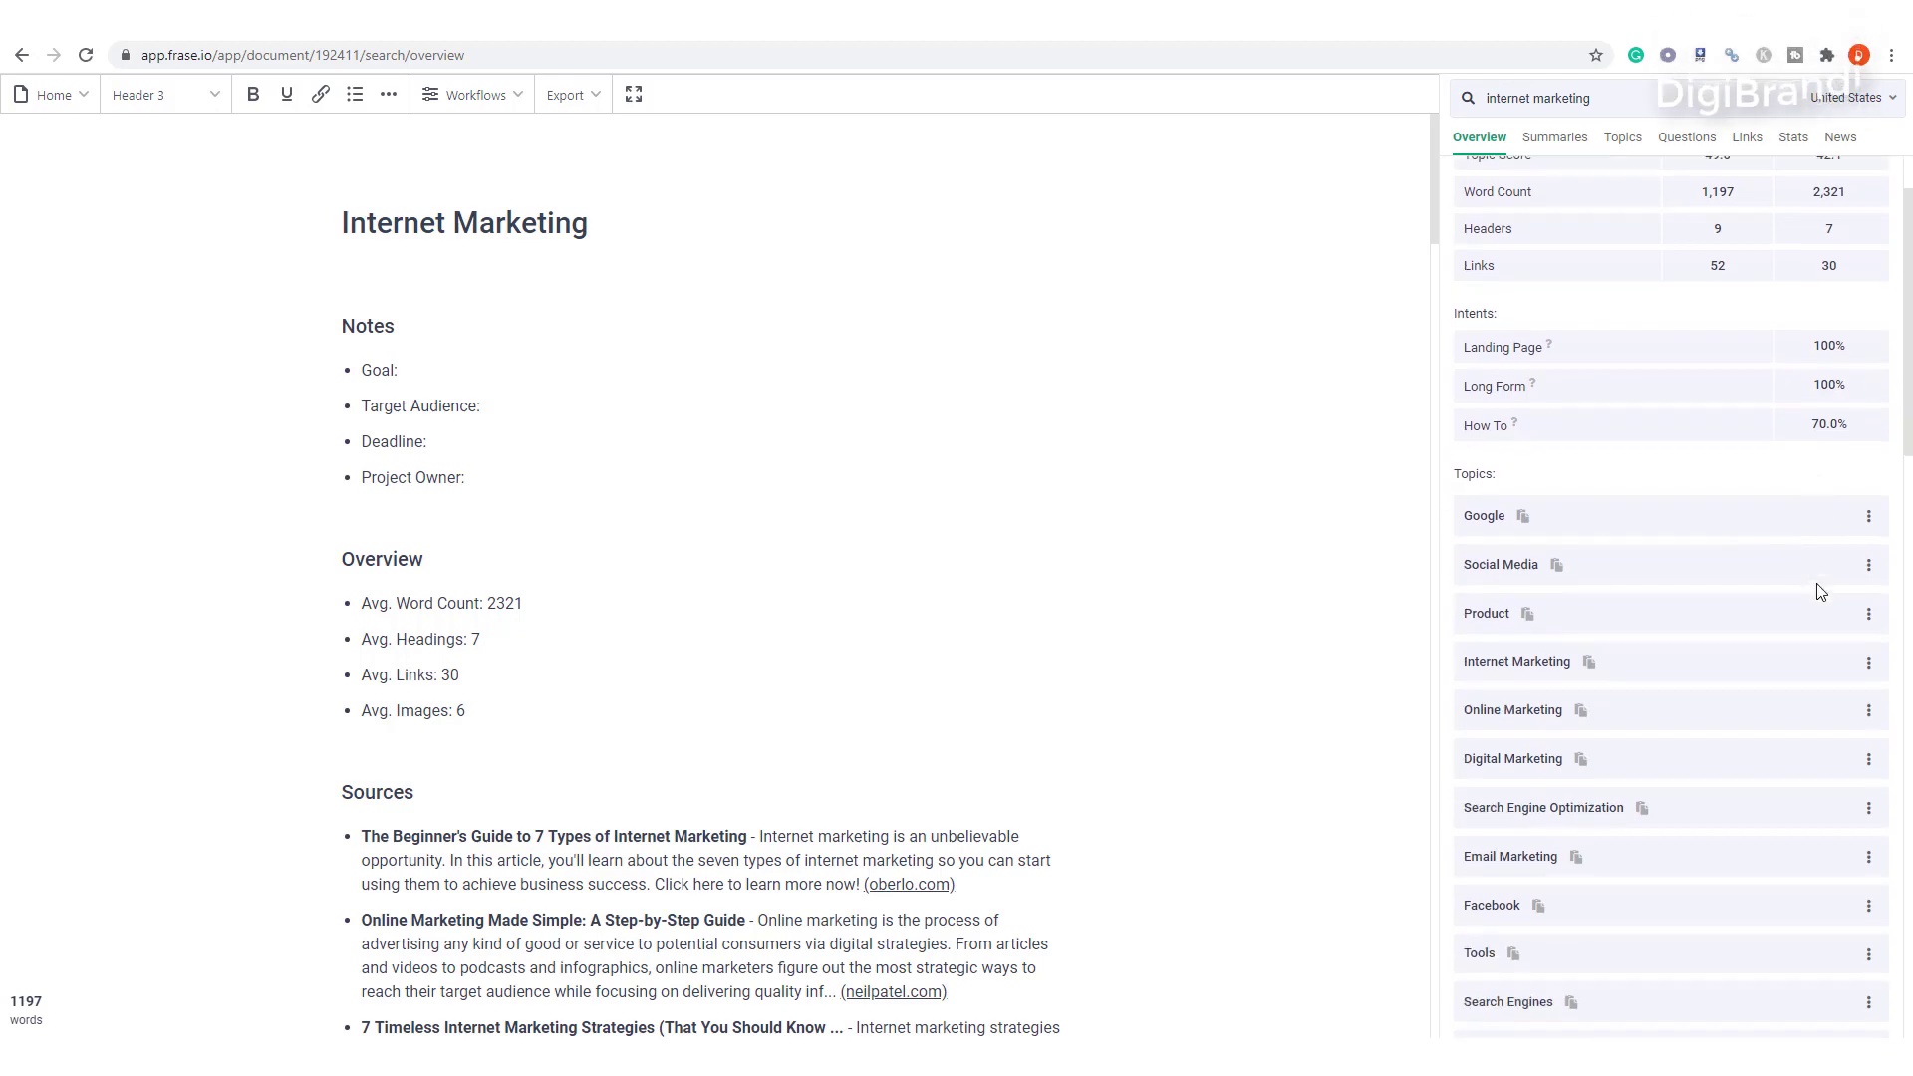
scroll(1820, 594, "down", 7)
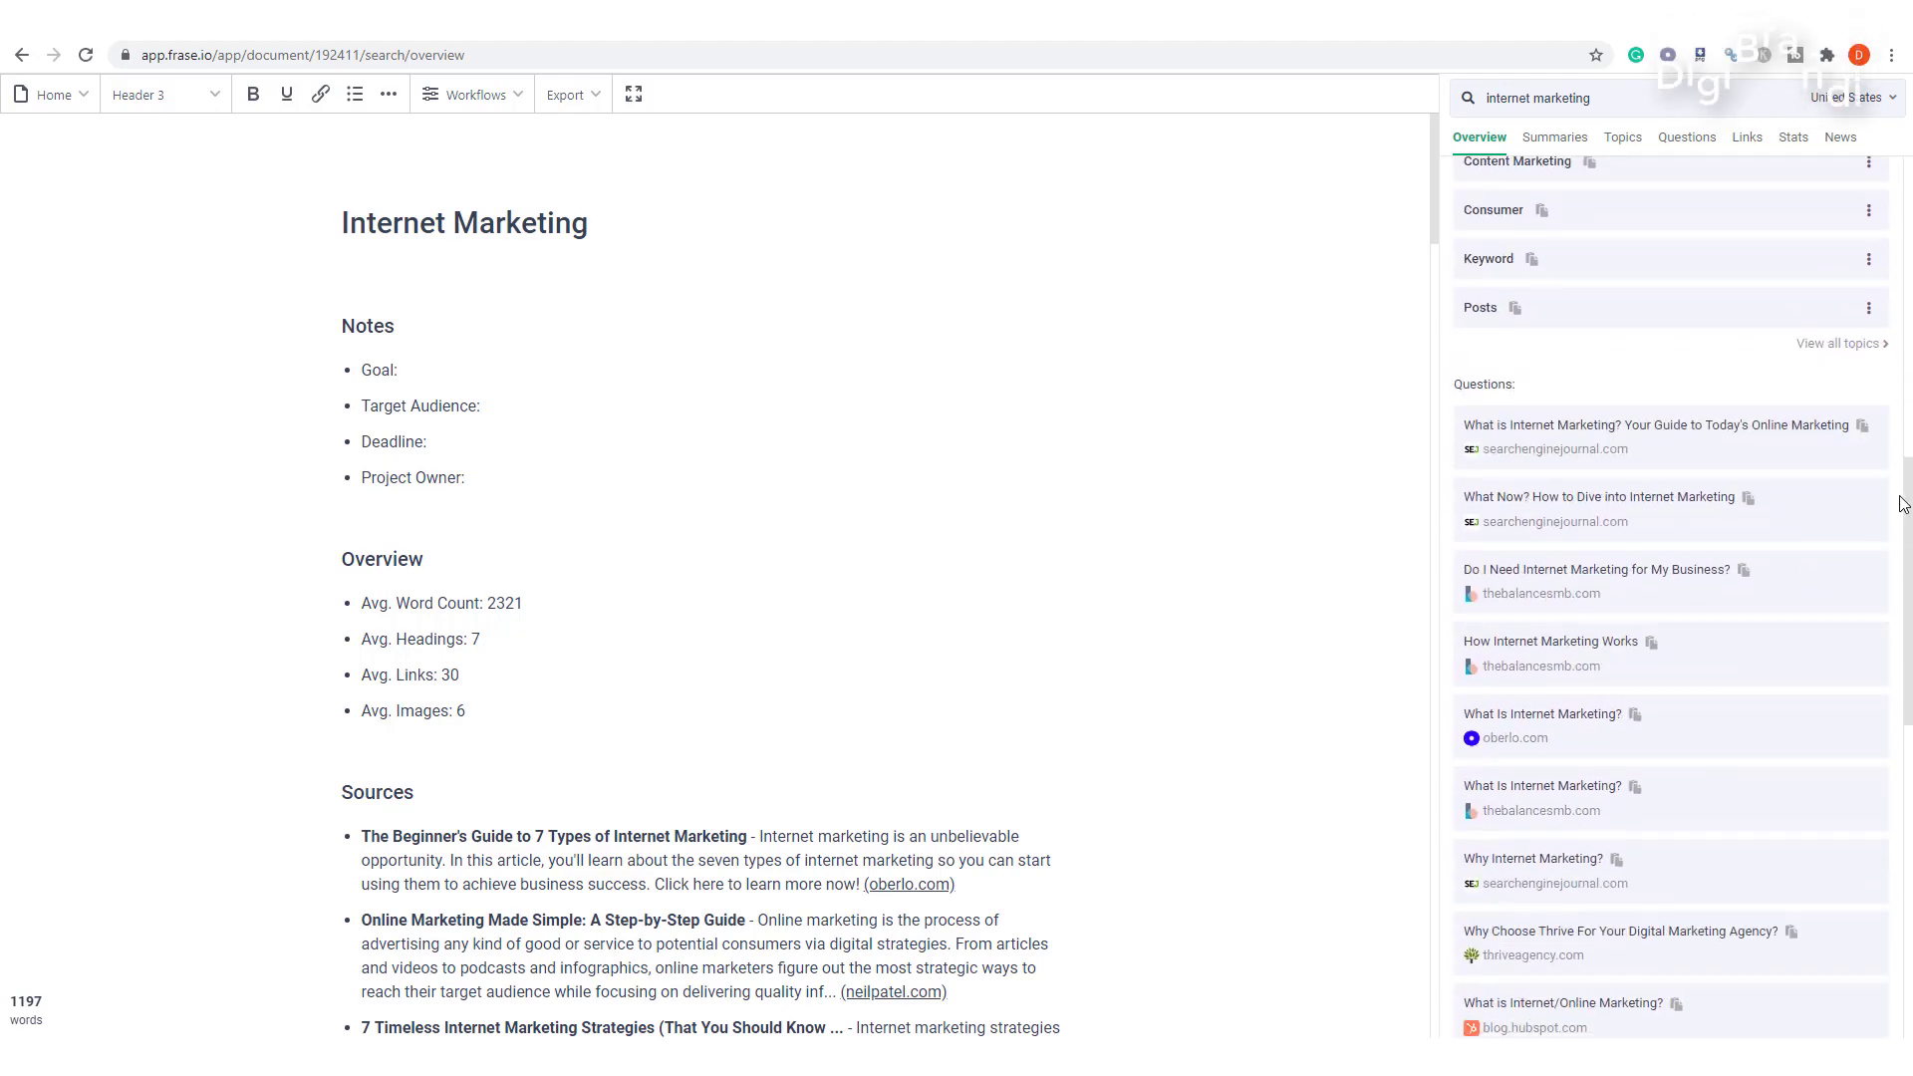
scroll(1906, 594, "down", 3)
scroll(1905, 594, "up", 14)
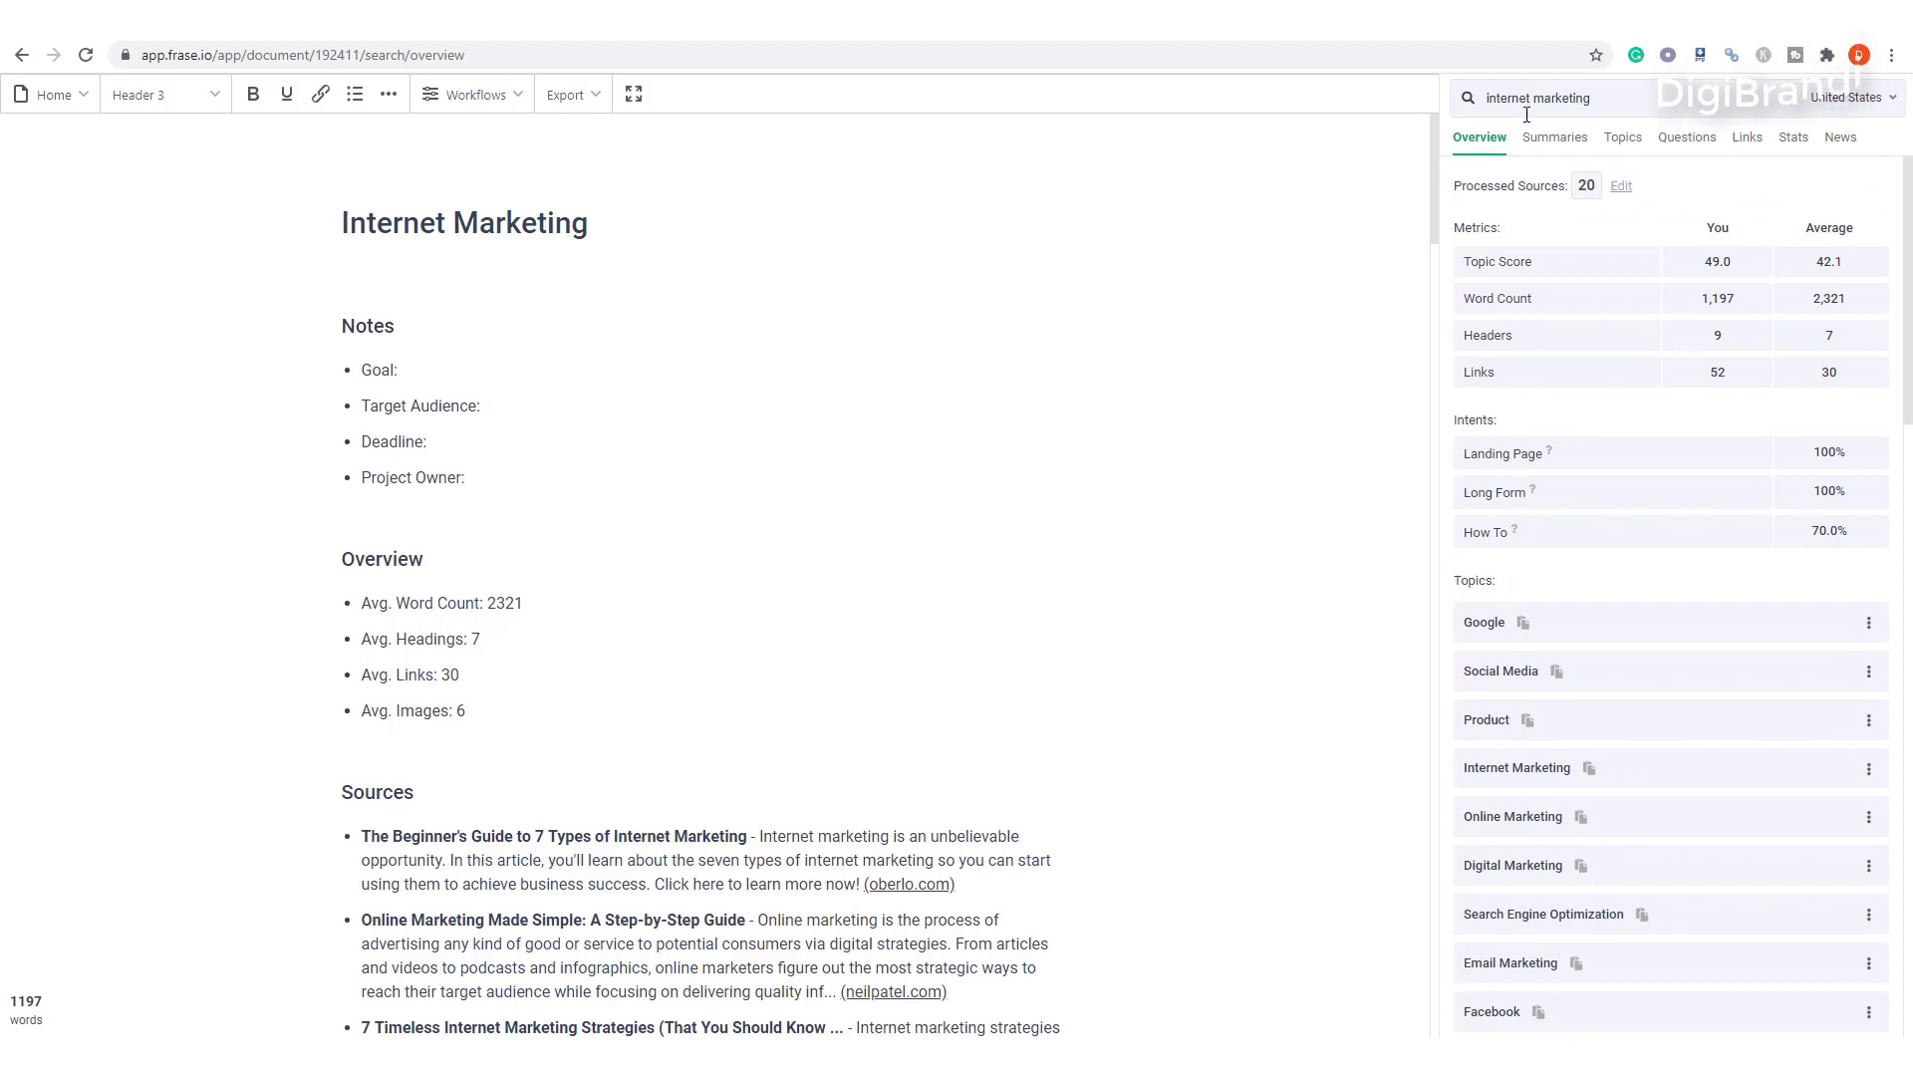
left_click(1561, 149)
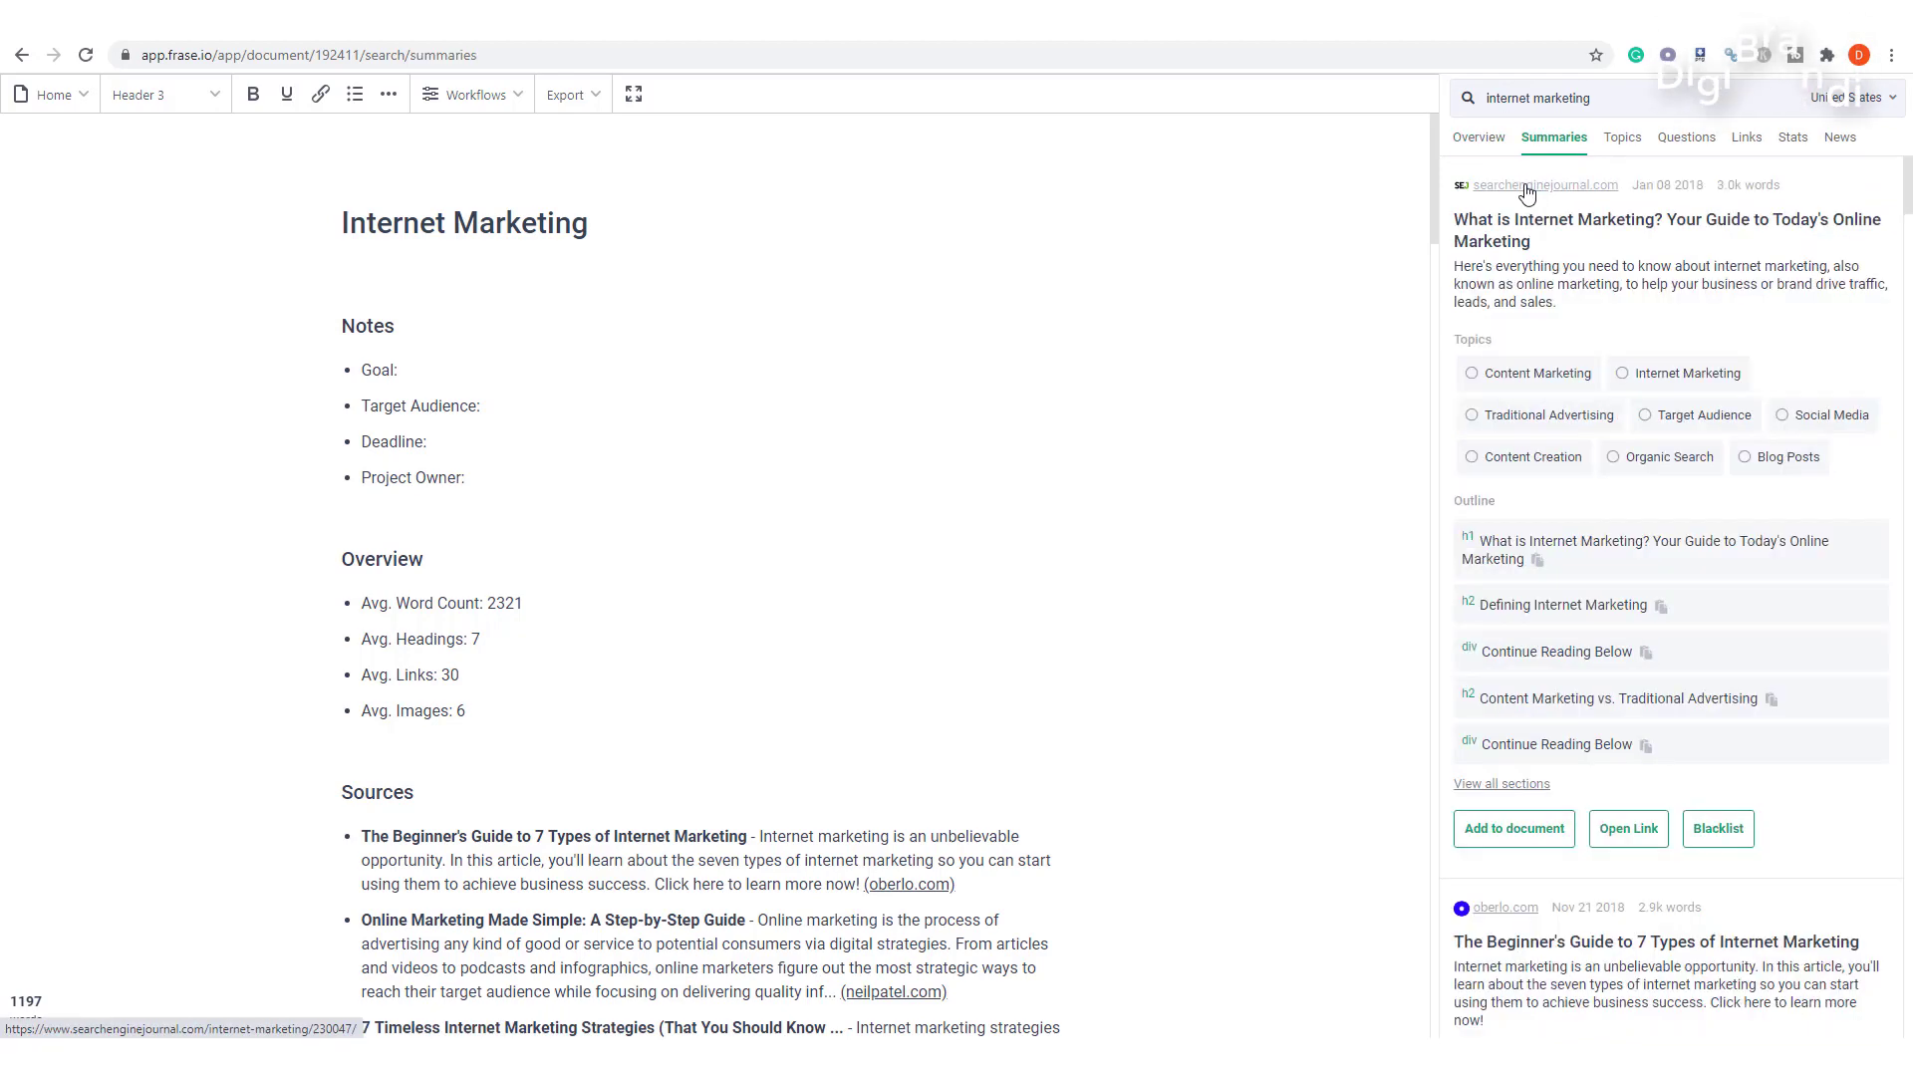
scroll(1739, 588, "down", 10)
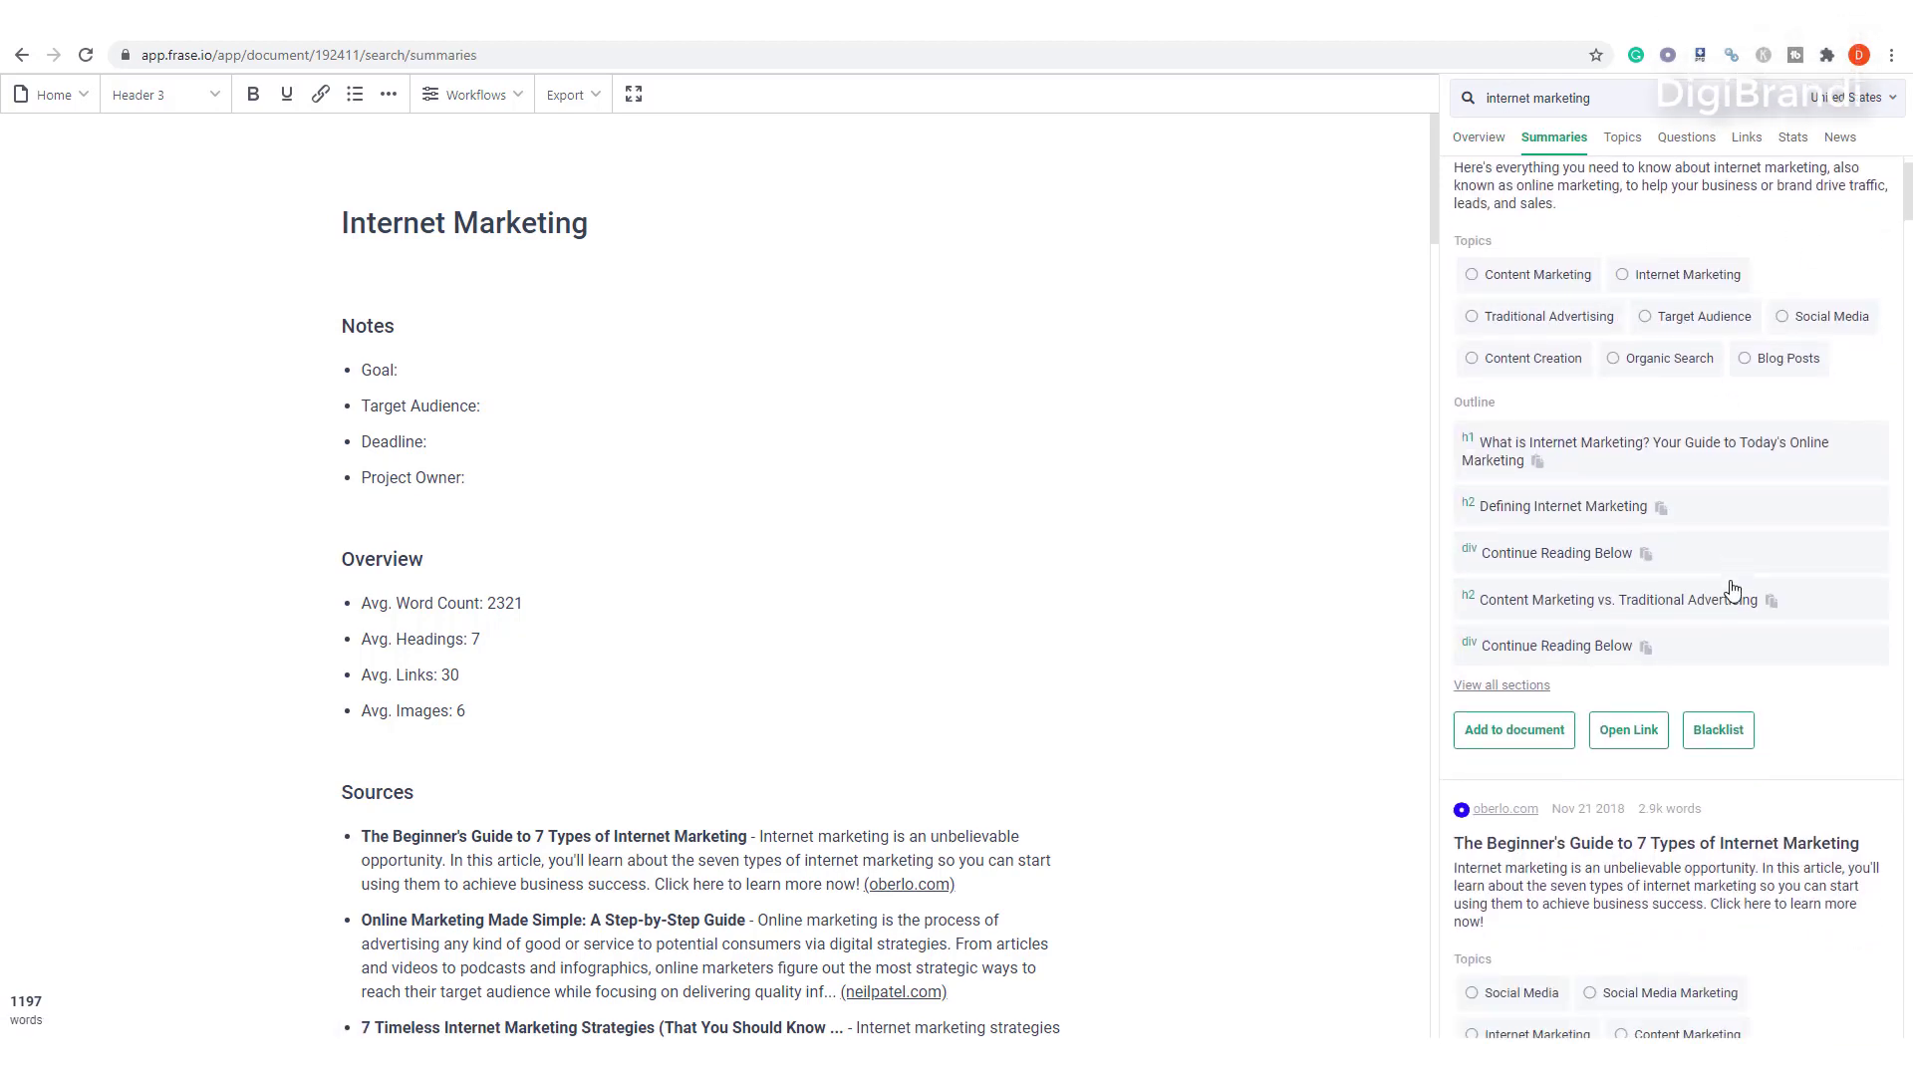
scroll(1746, 588, "down", 8)
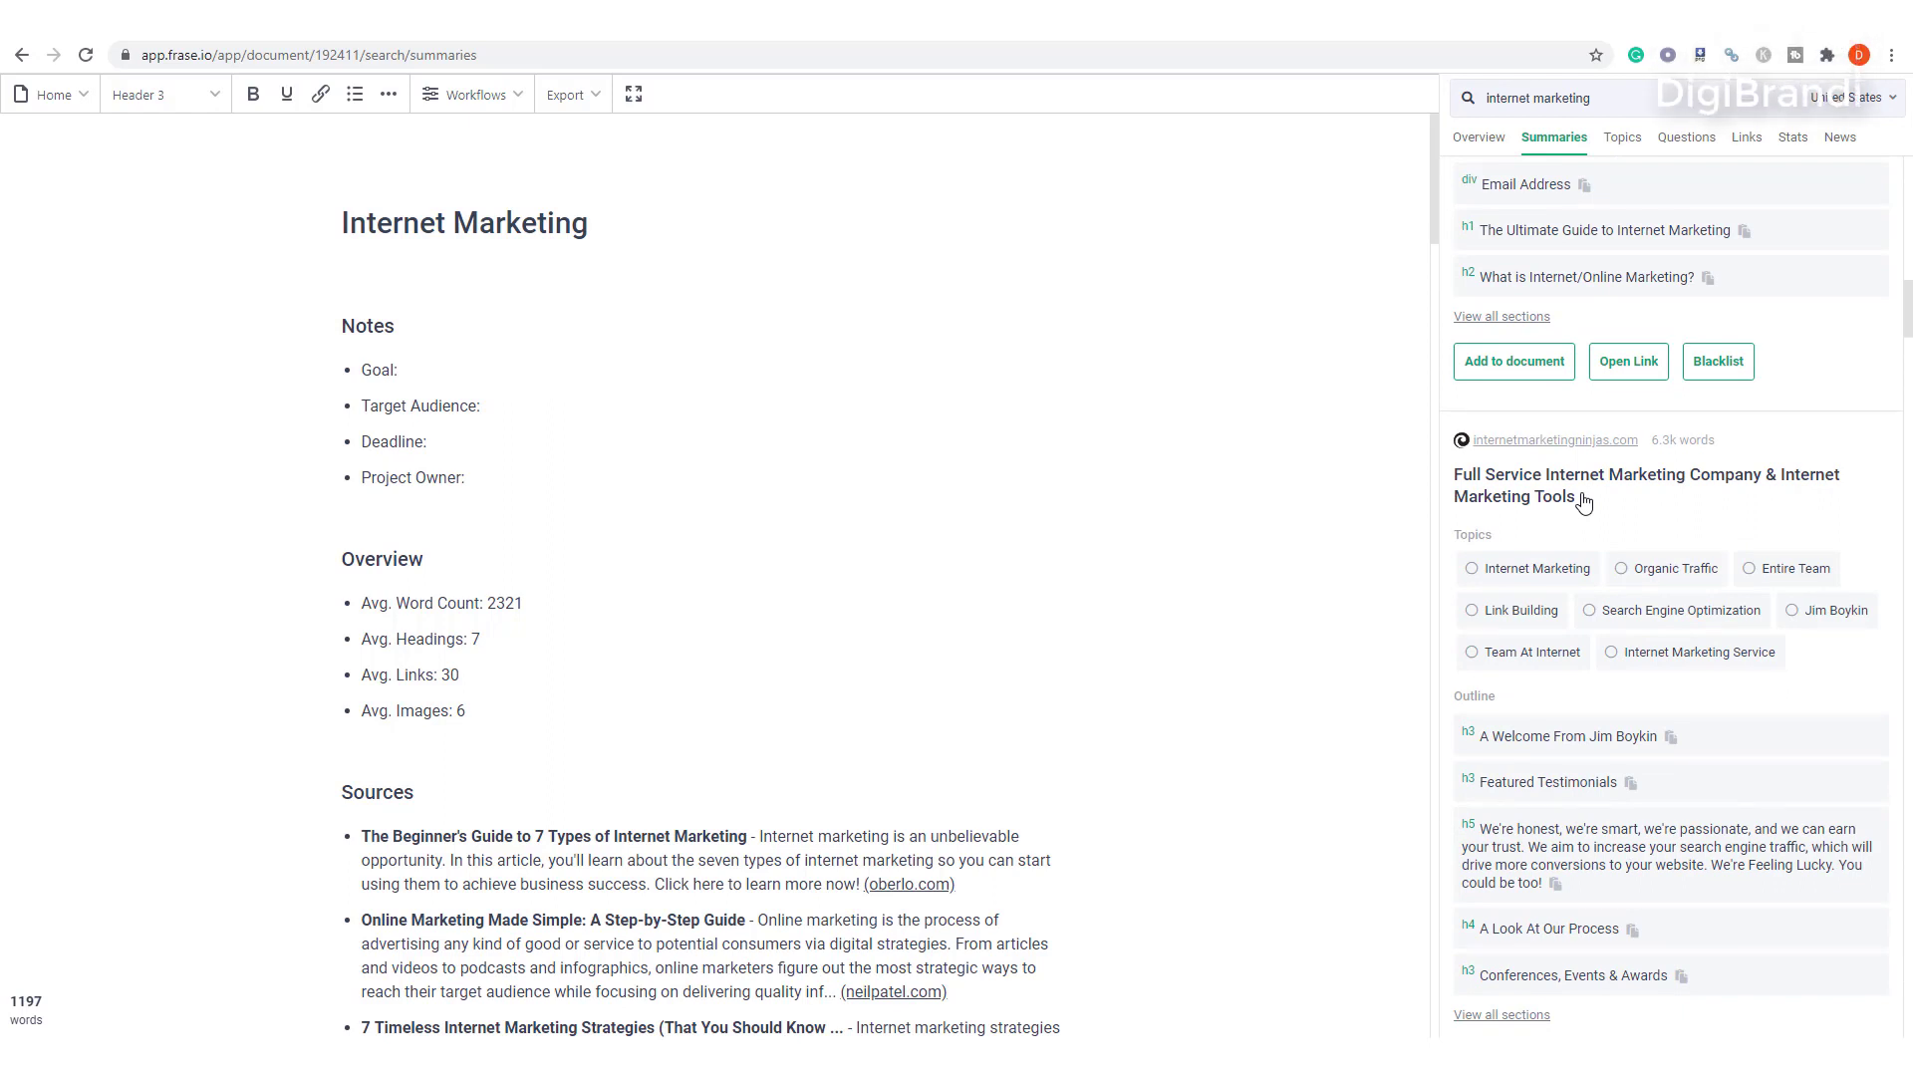
Examine the topic score and the full list of suggested topics with their mention counts.
left_click(1624, 157)
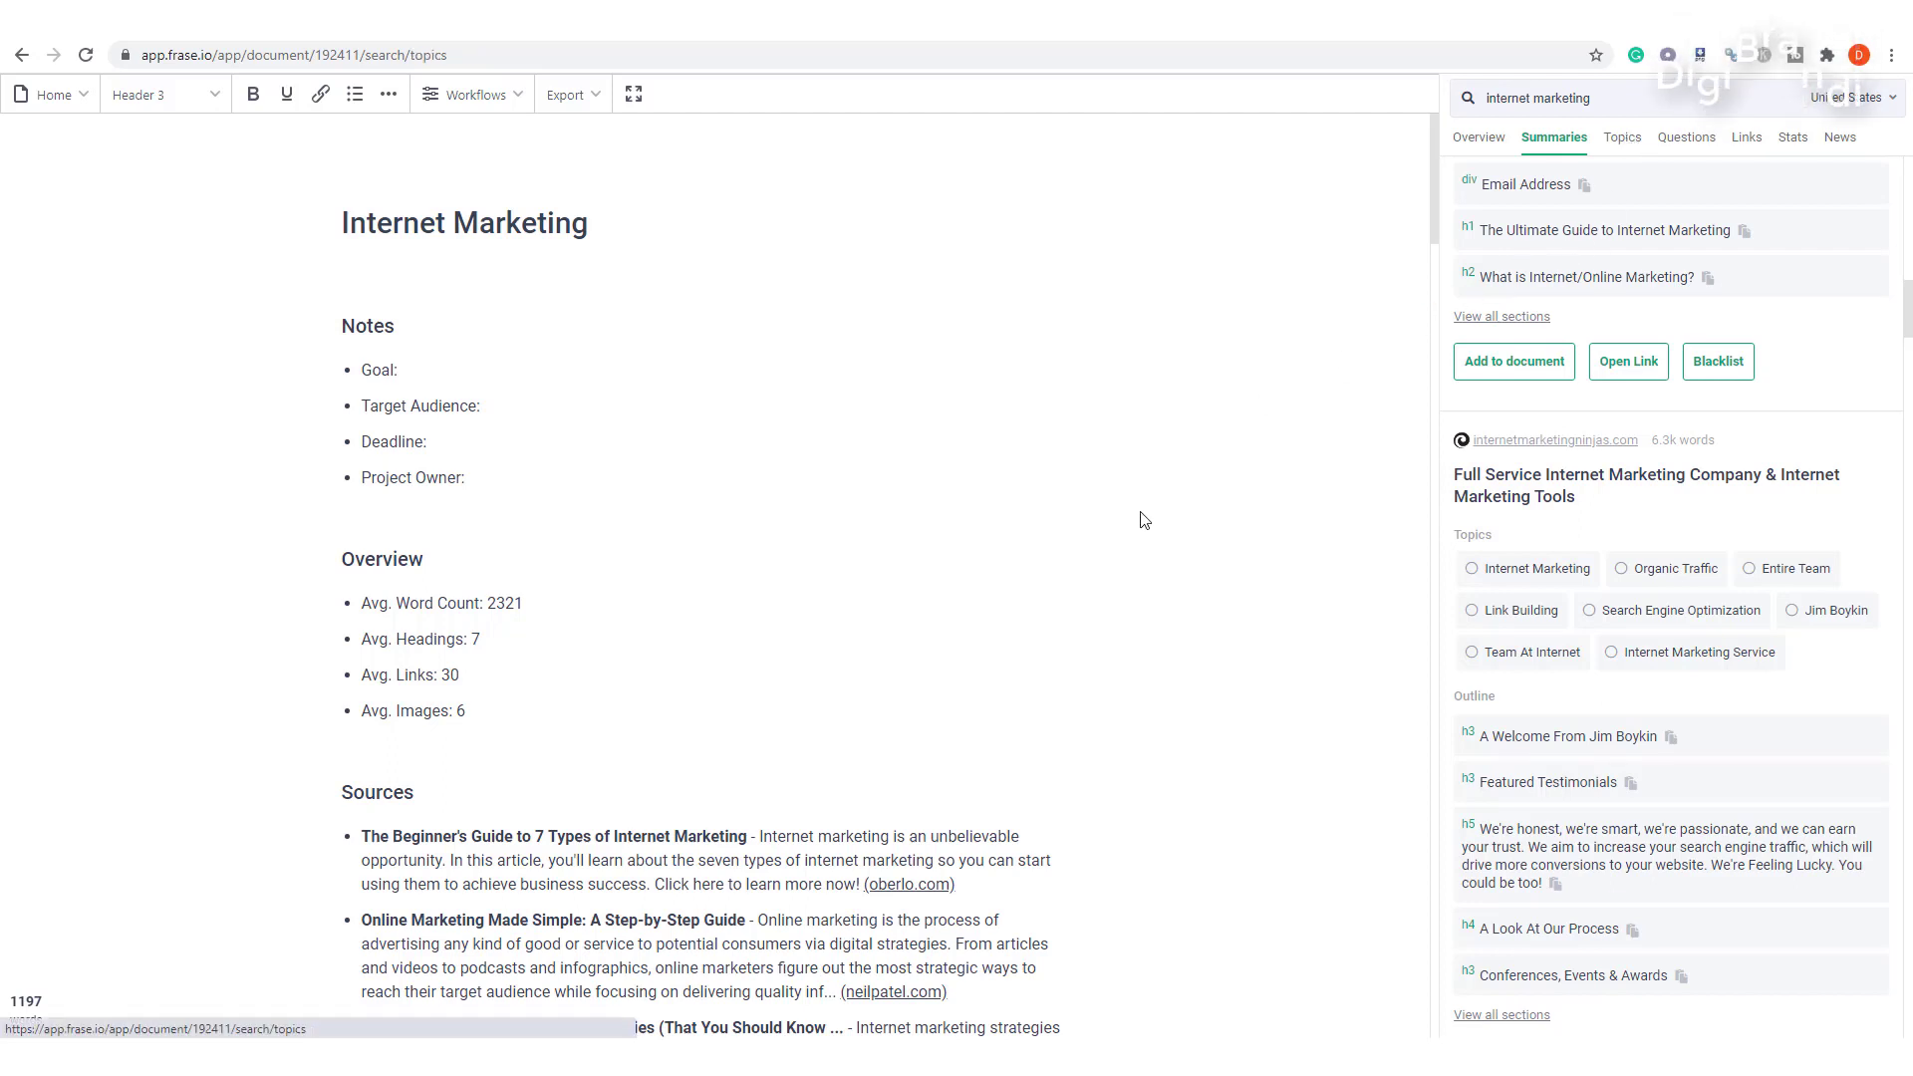
scroll(1640, 392, "down", 15)
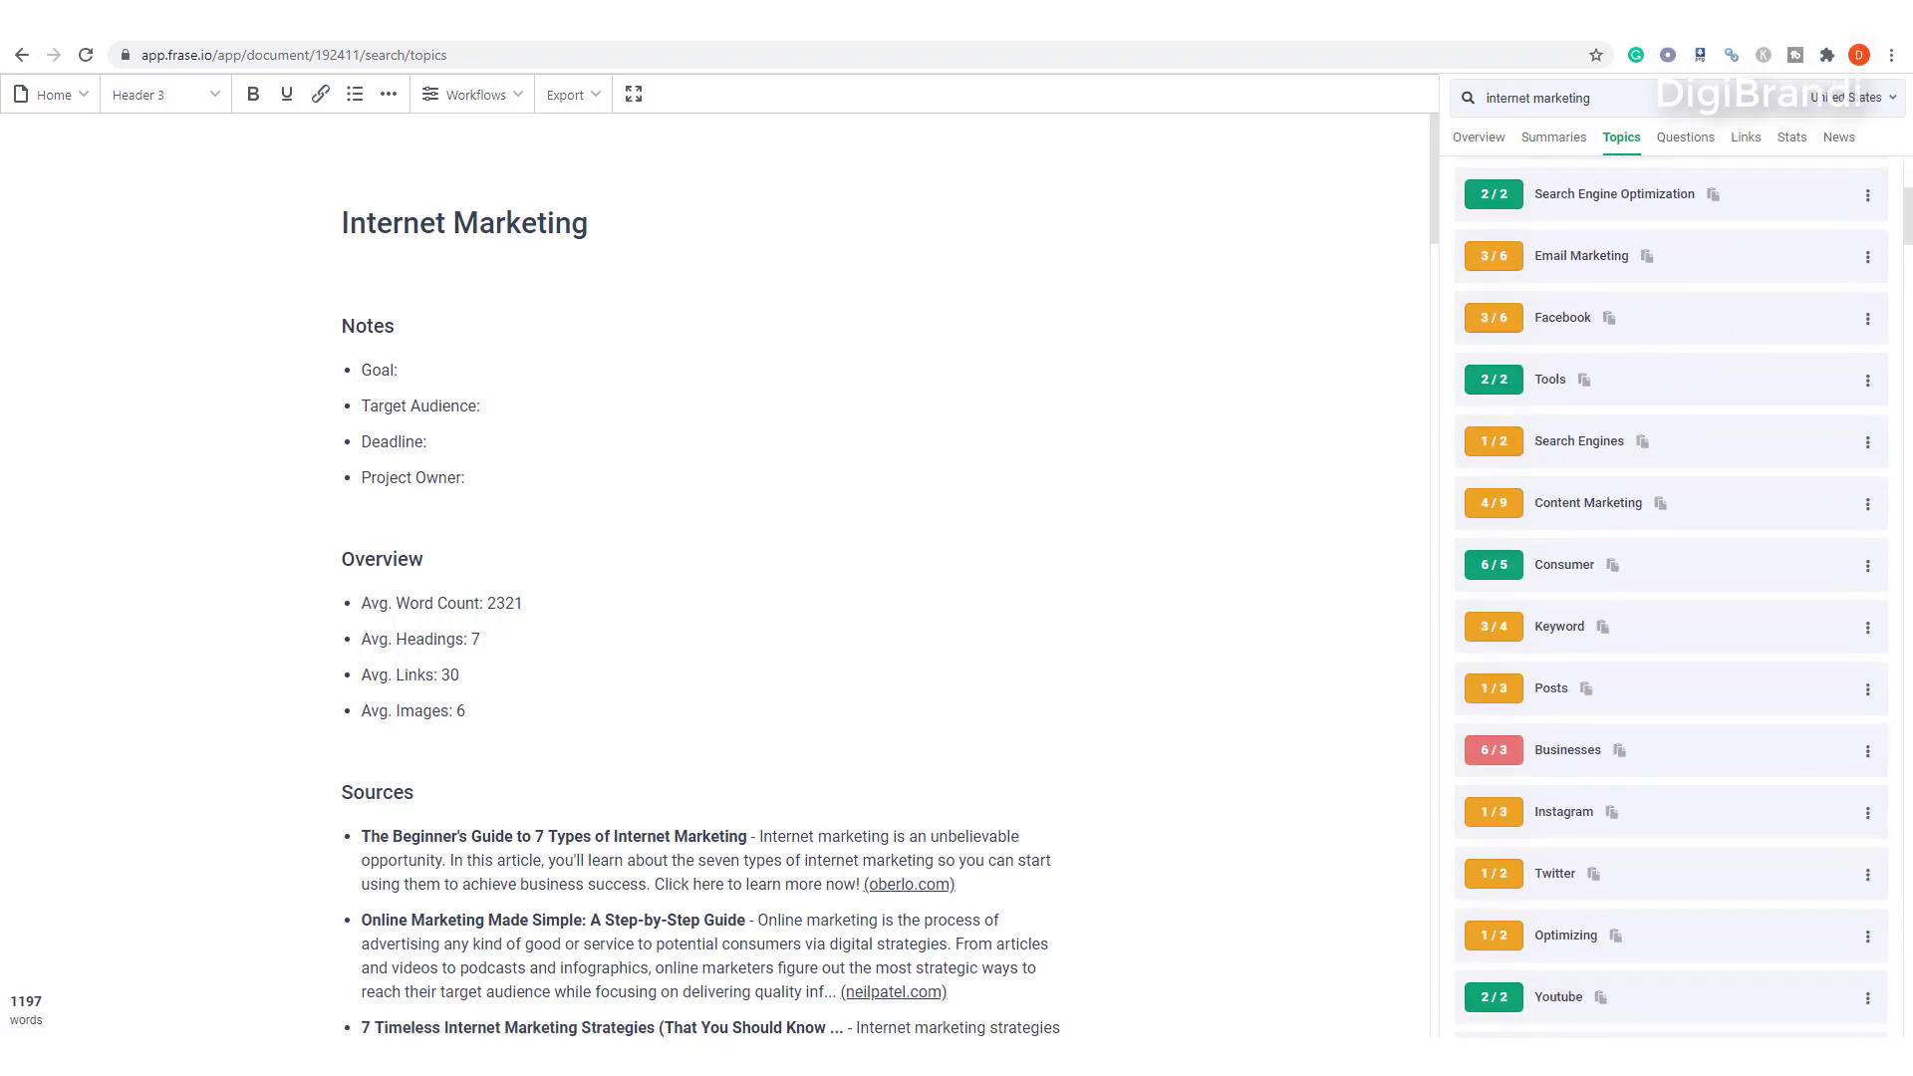
scroll(1911, 725, "down", 20)
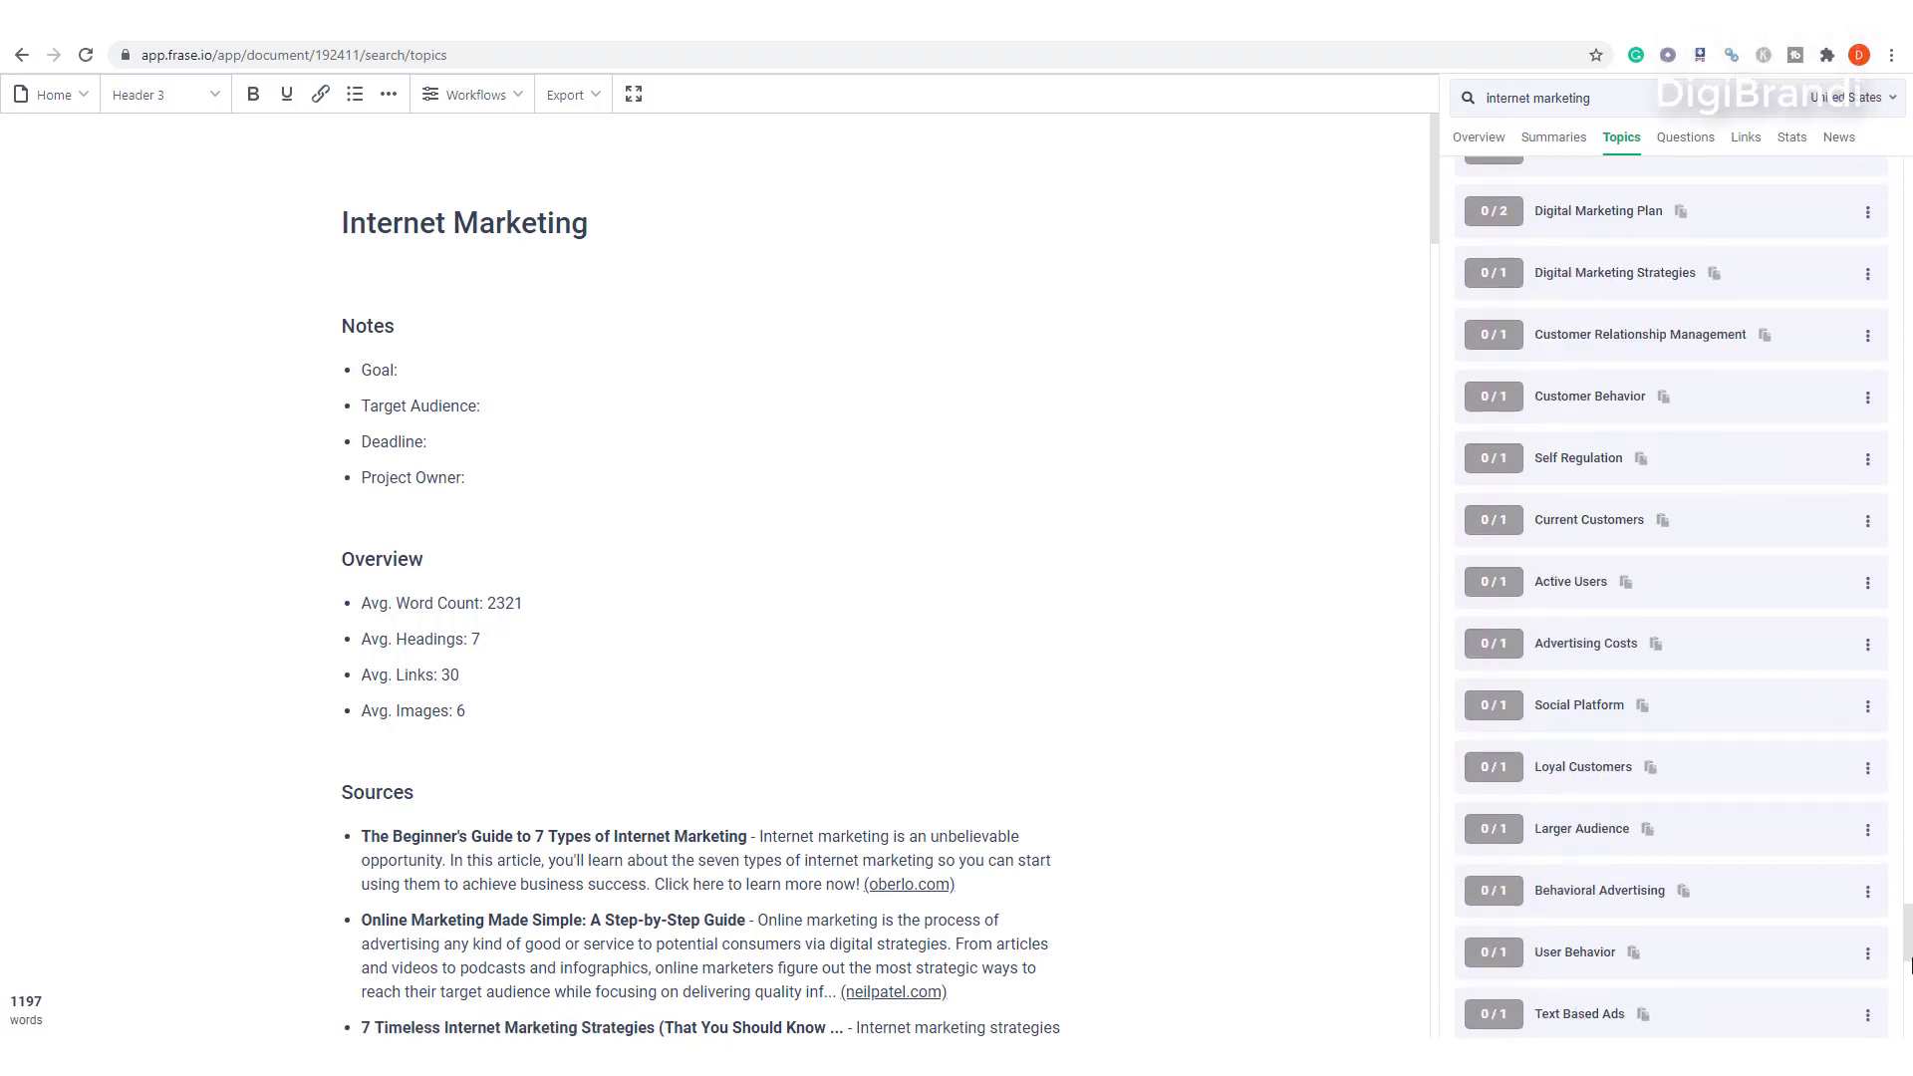
scroll(1910, 181, "up", 20)
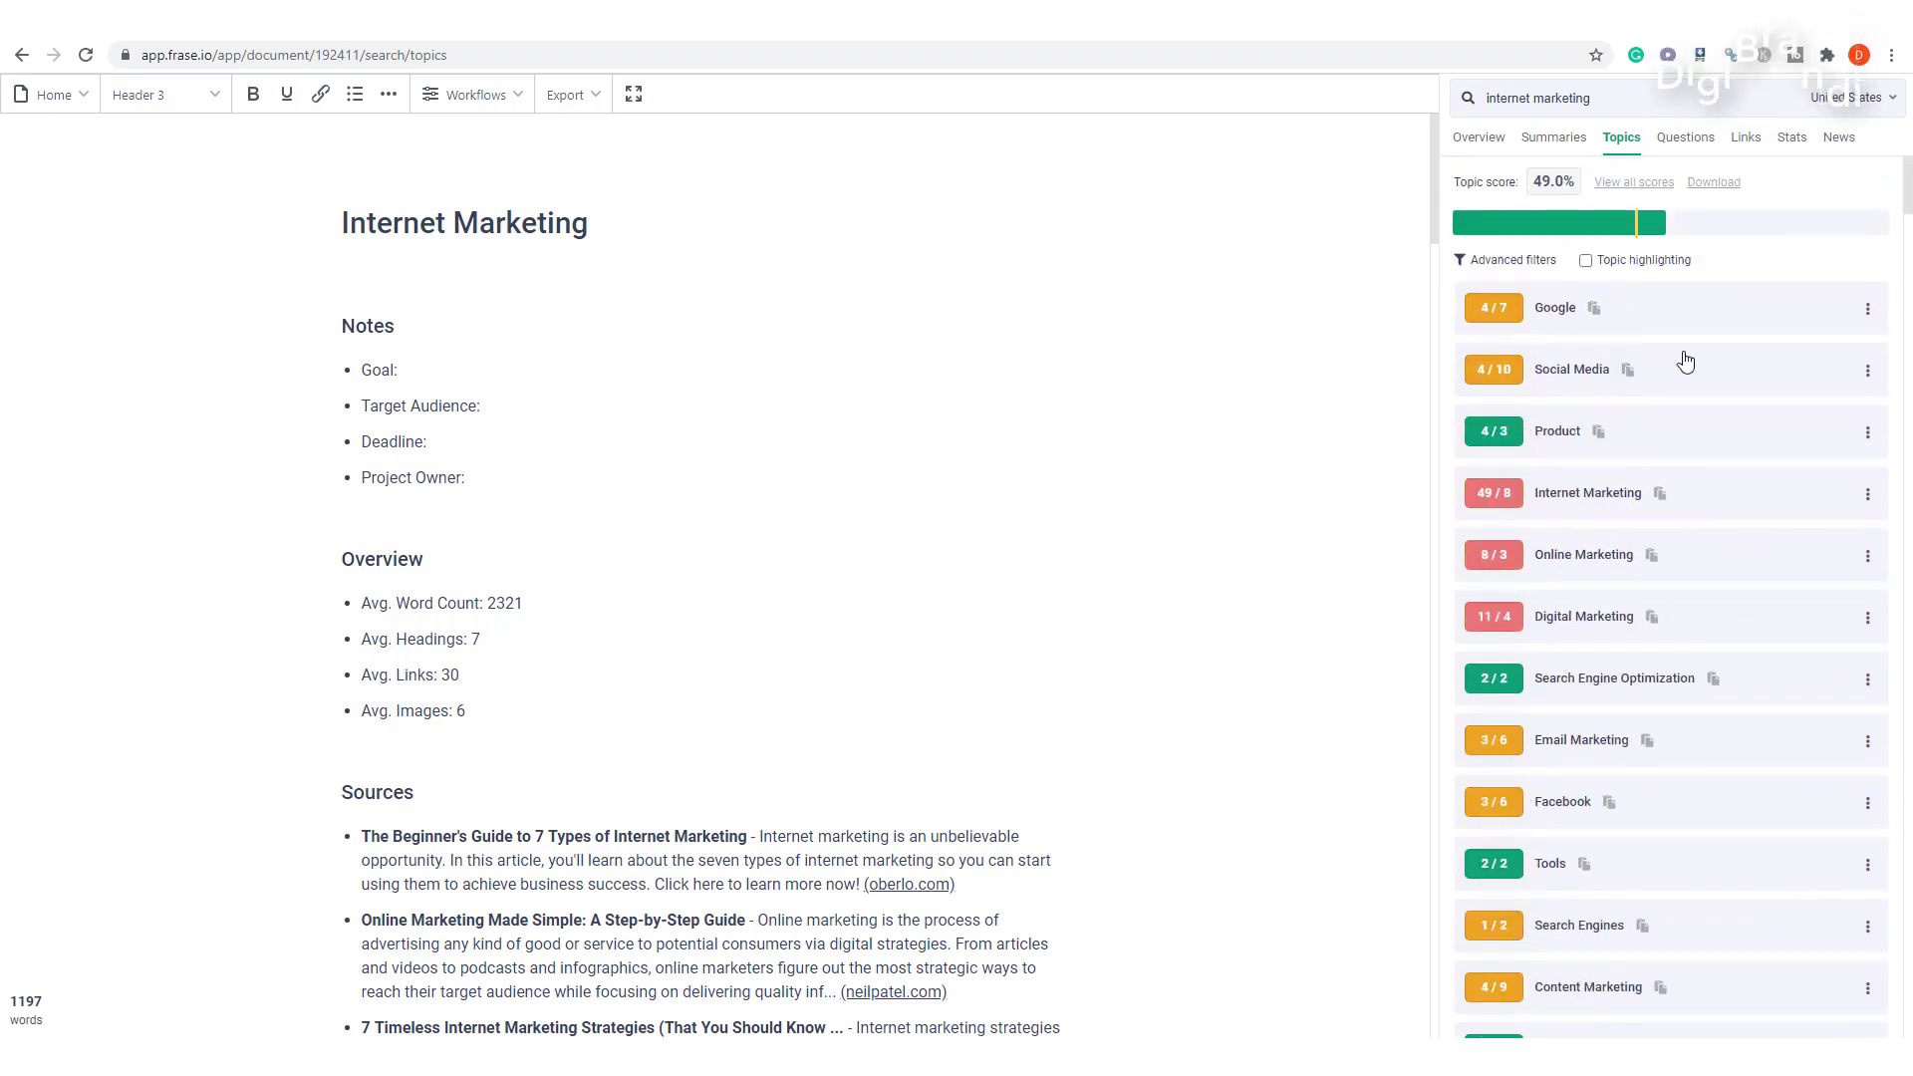
Review the search result mentions of the Social Media topic, and return to the topic list.
left_click(1578, 390)
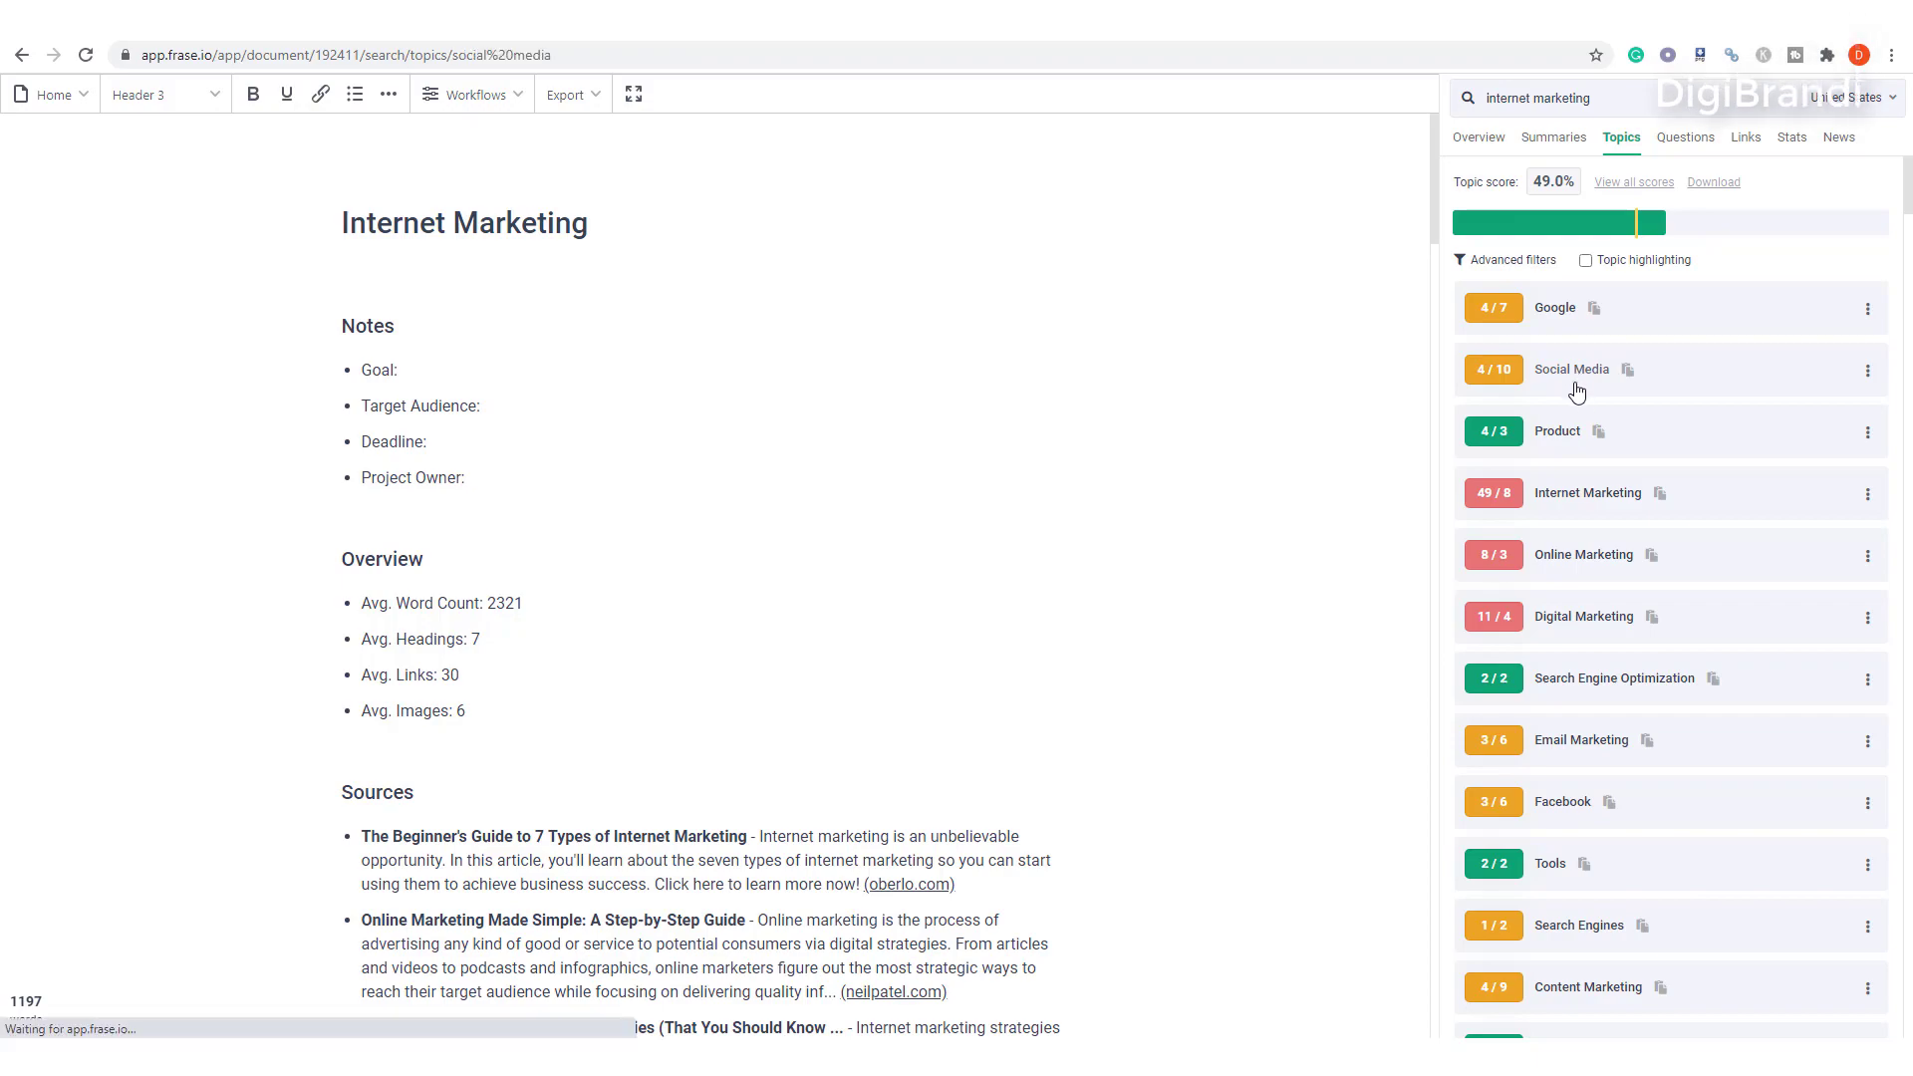
scroll(1754, 464, "down", 10)
scroll(1754, 464, "up", 4)
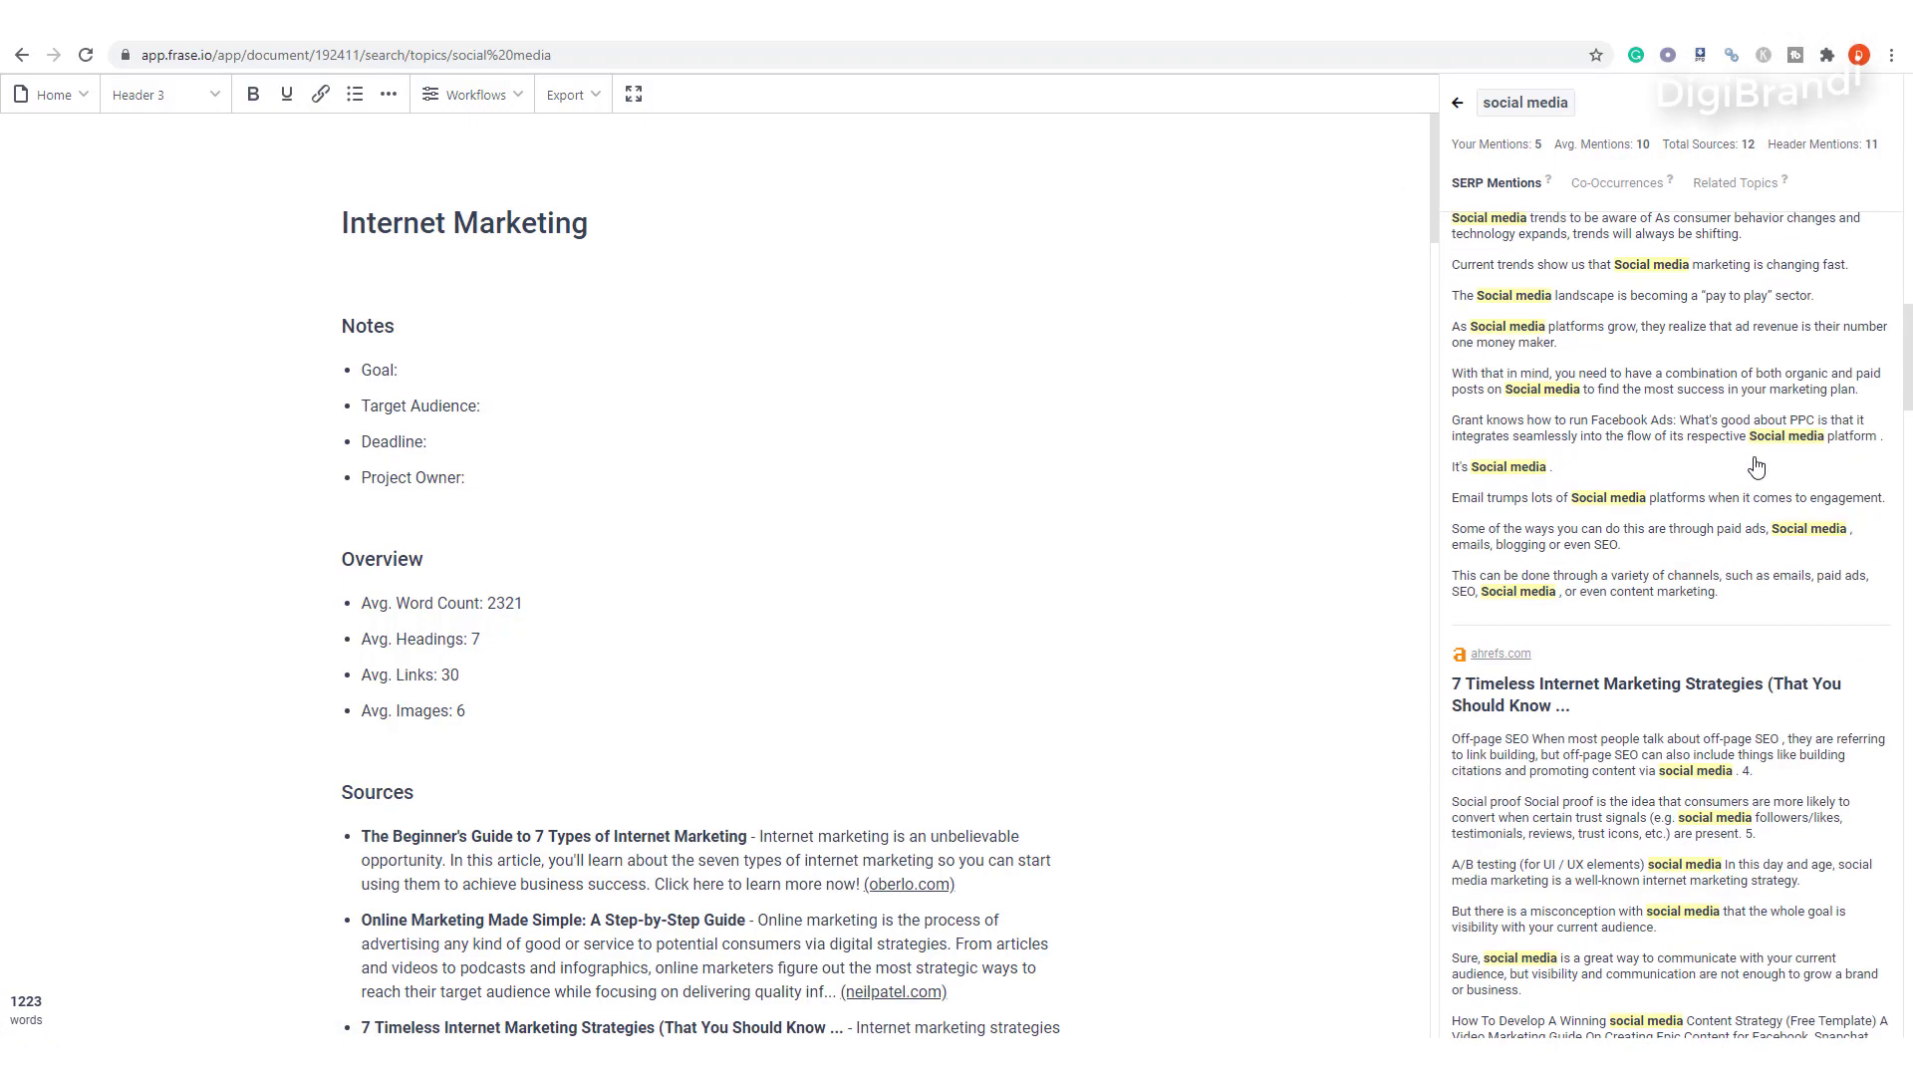
left_click(1458, 105)
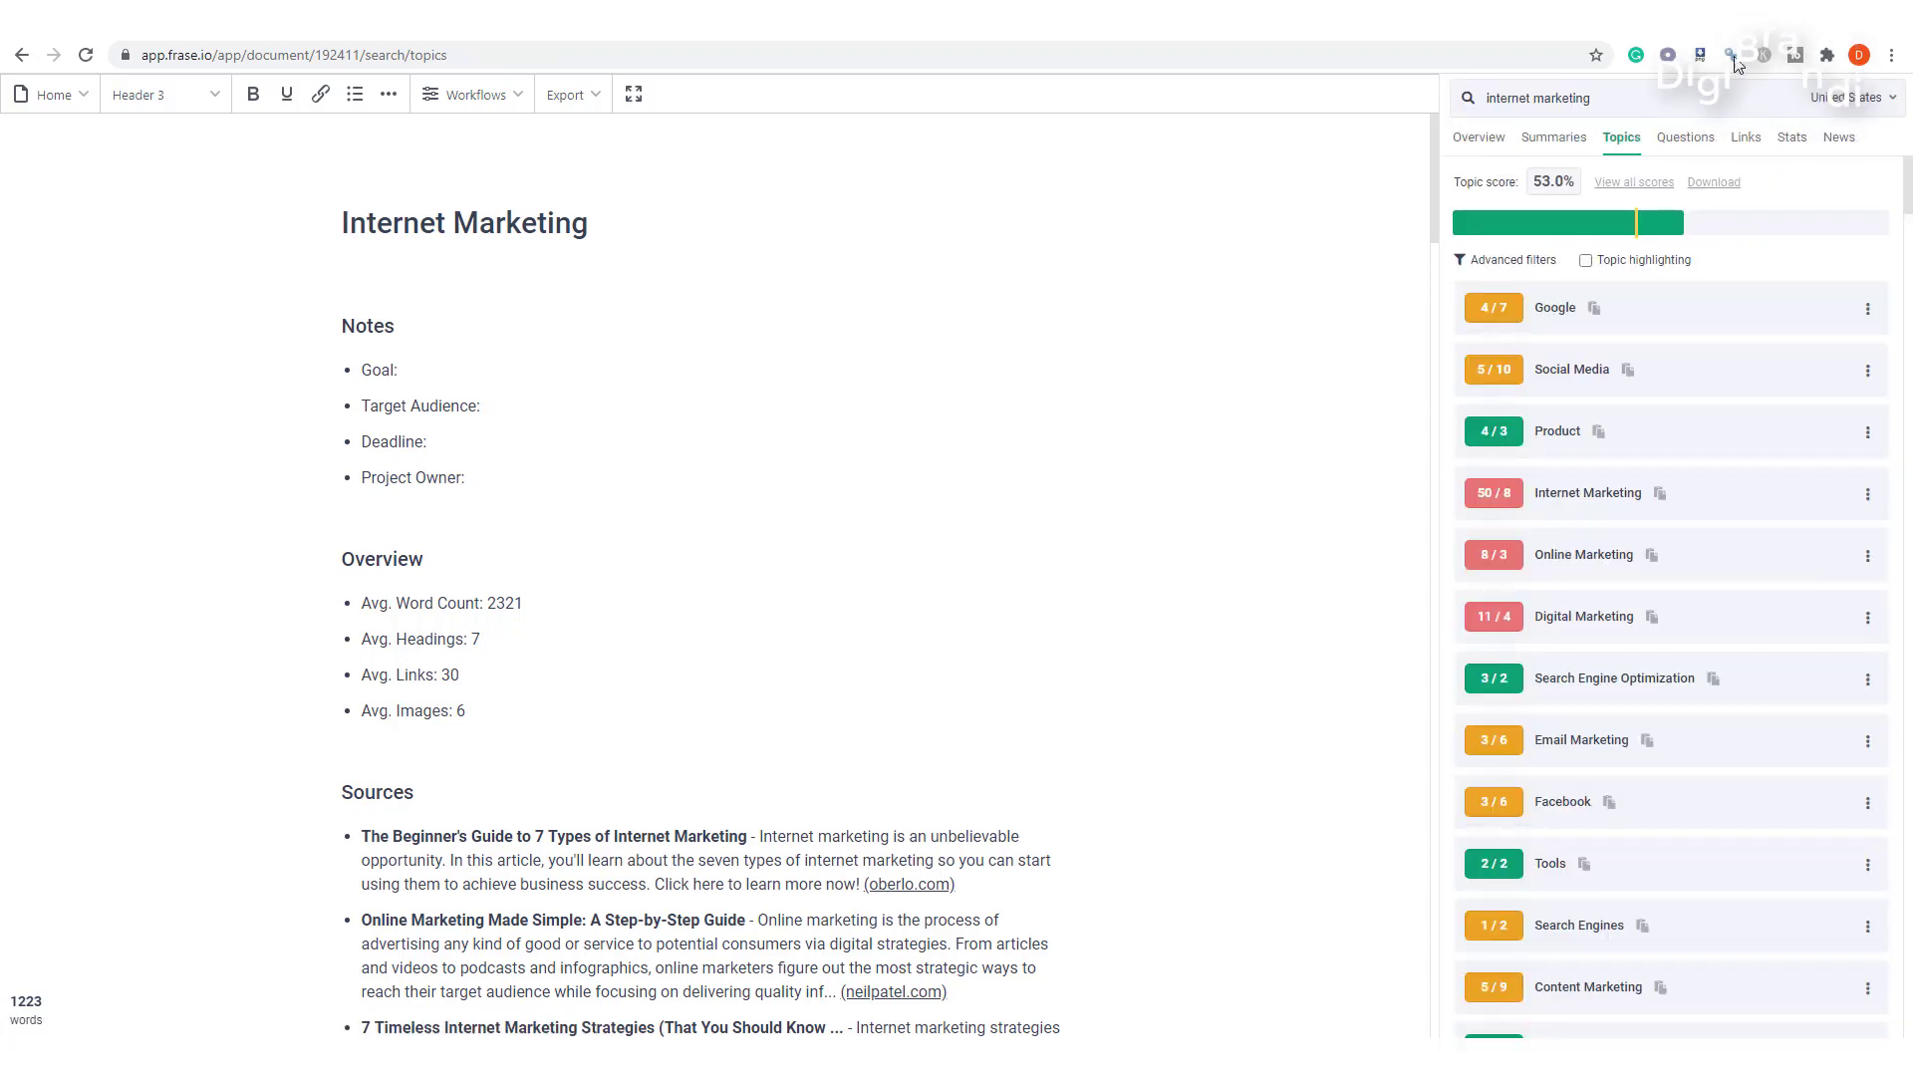
Examine the questions found on the search results pages and the external links used by the sources.
left_click(1685, 145)
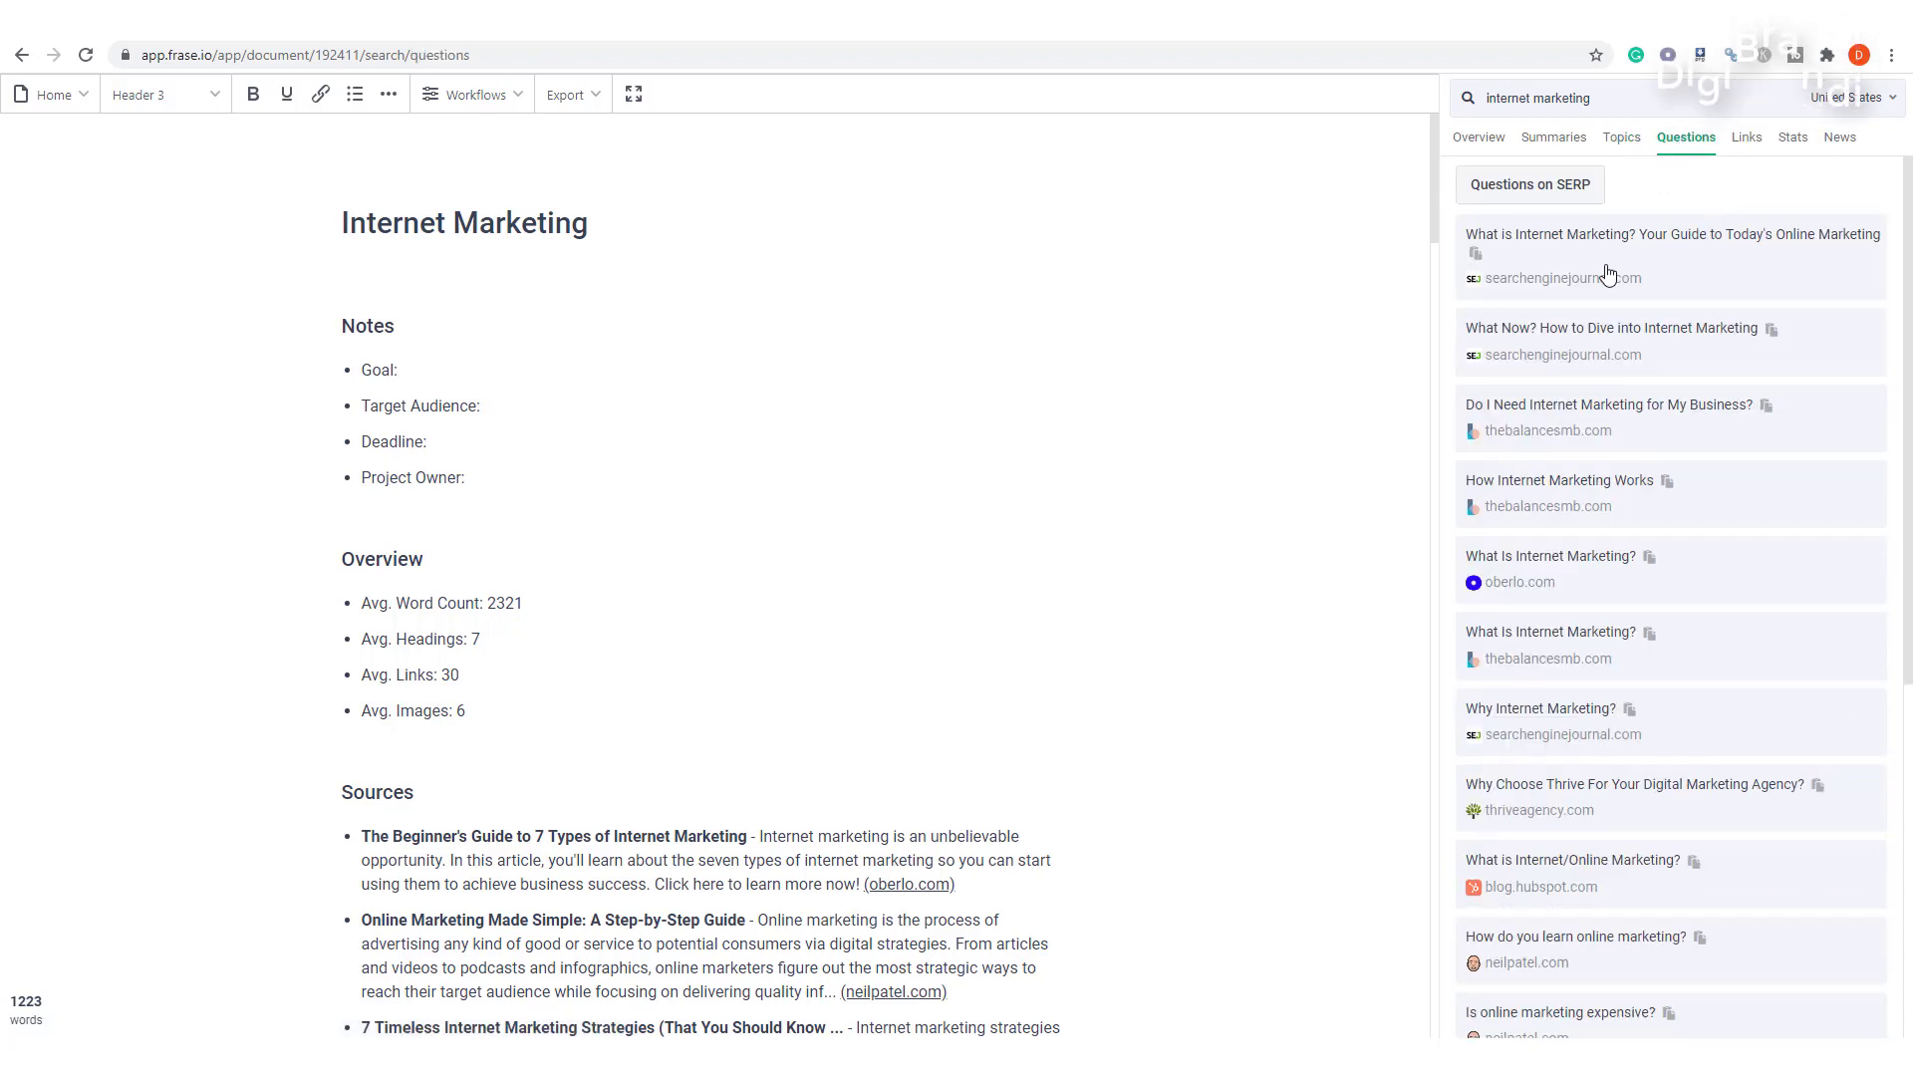
scroll(1777, 504, "down", 20)
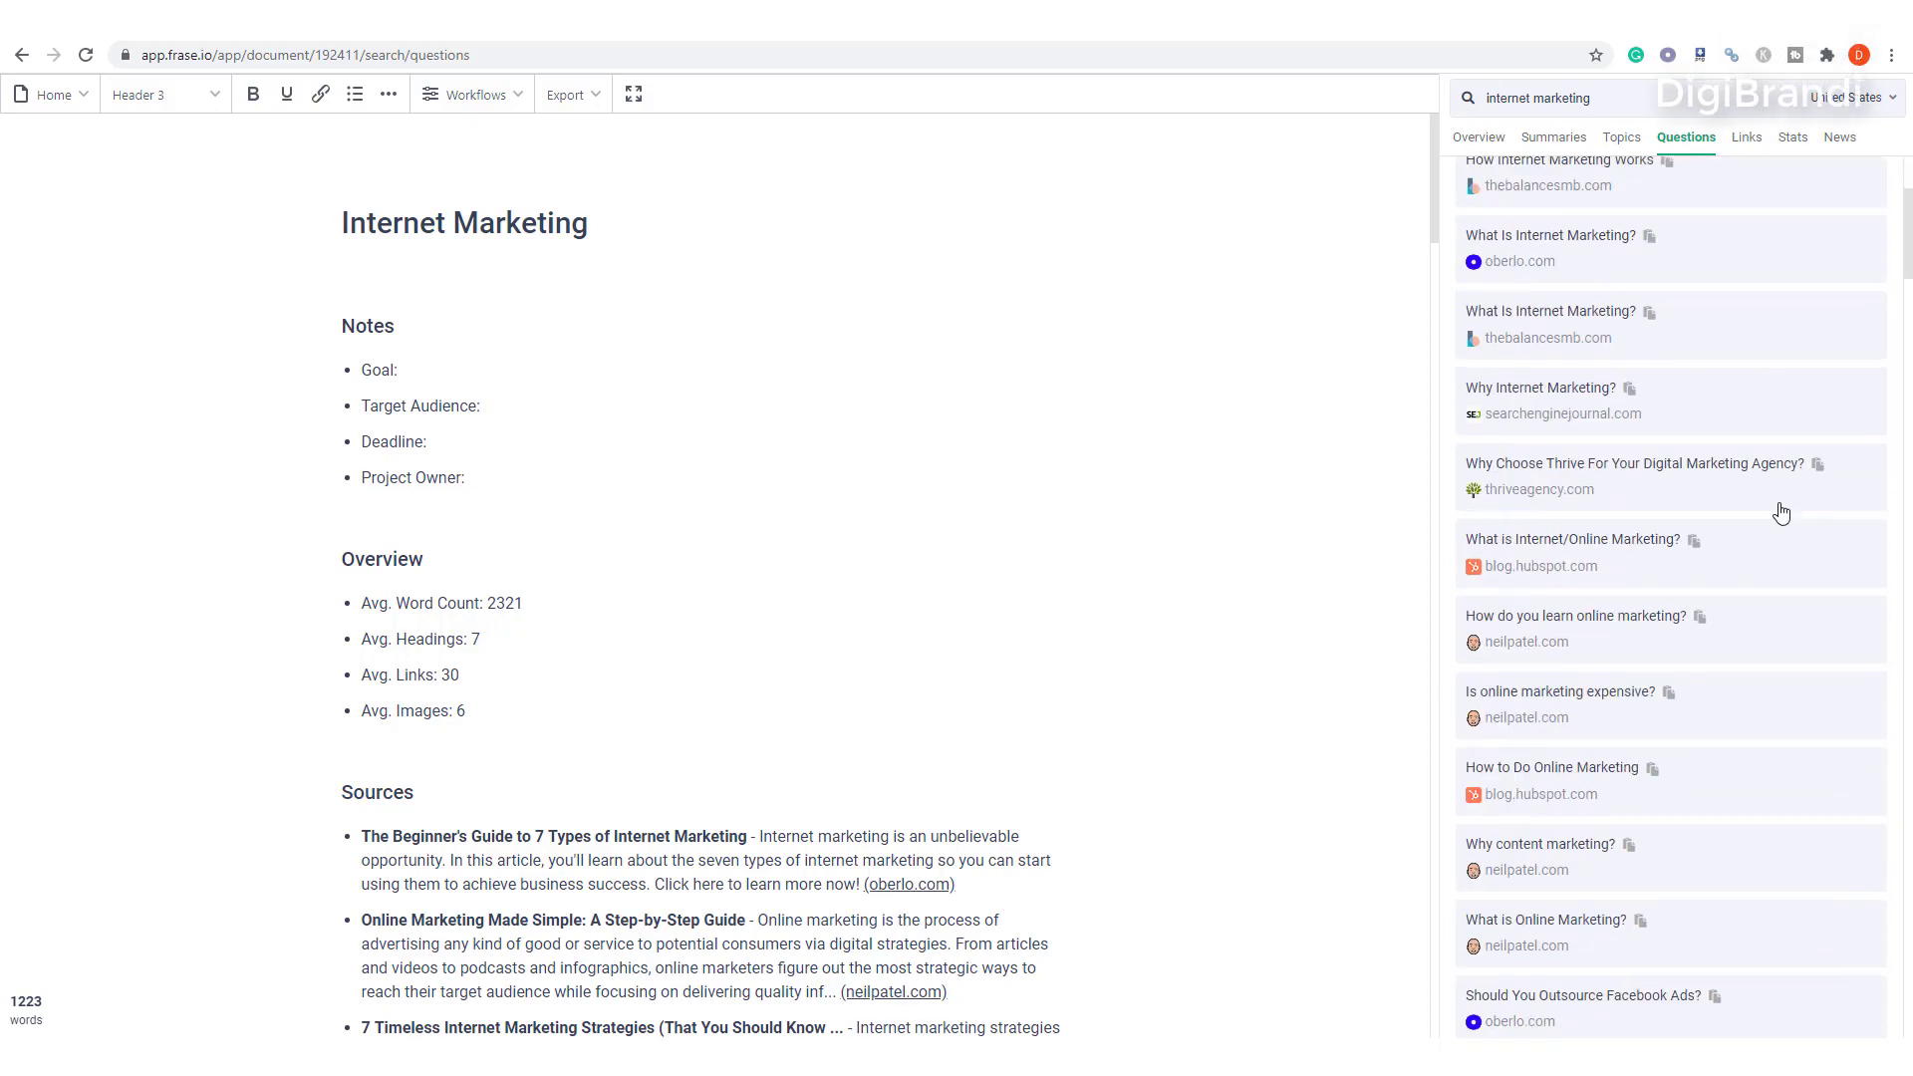
left_click_drag(1911, 488, 1910, 143)
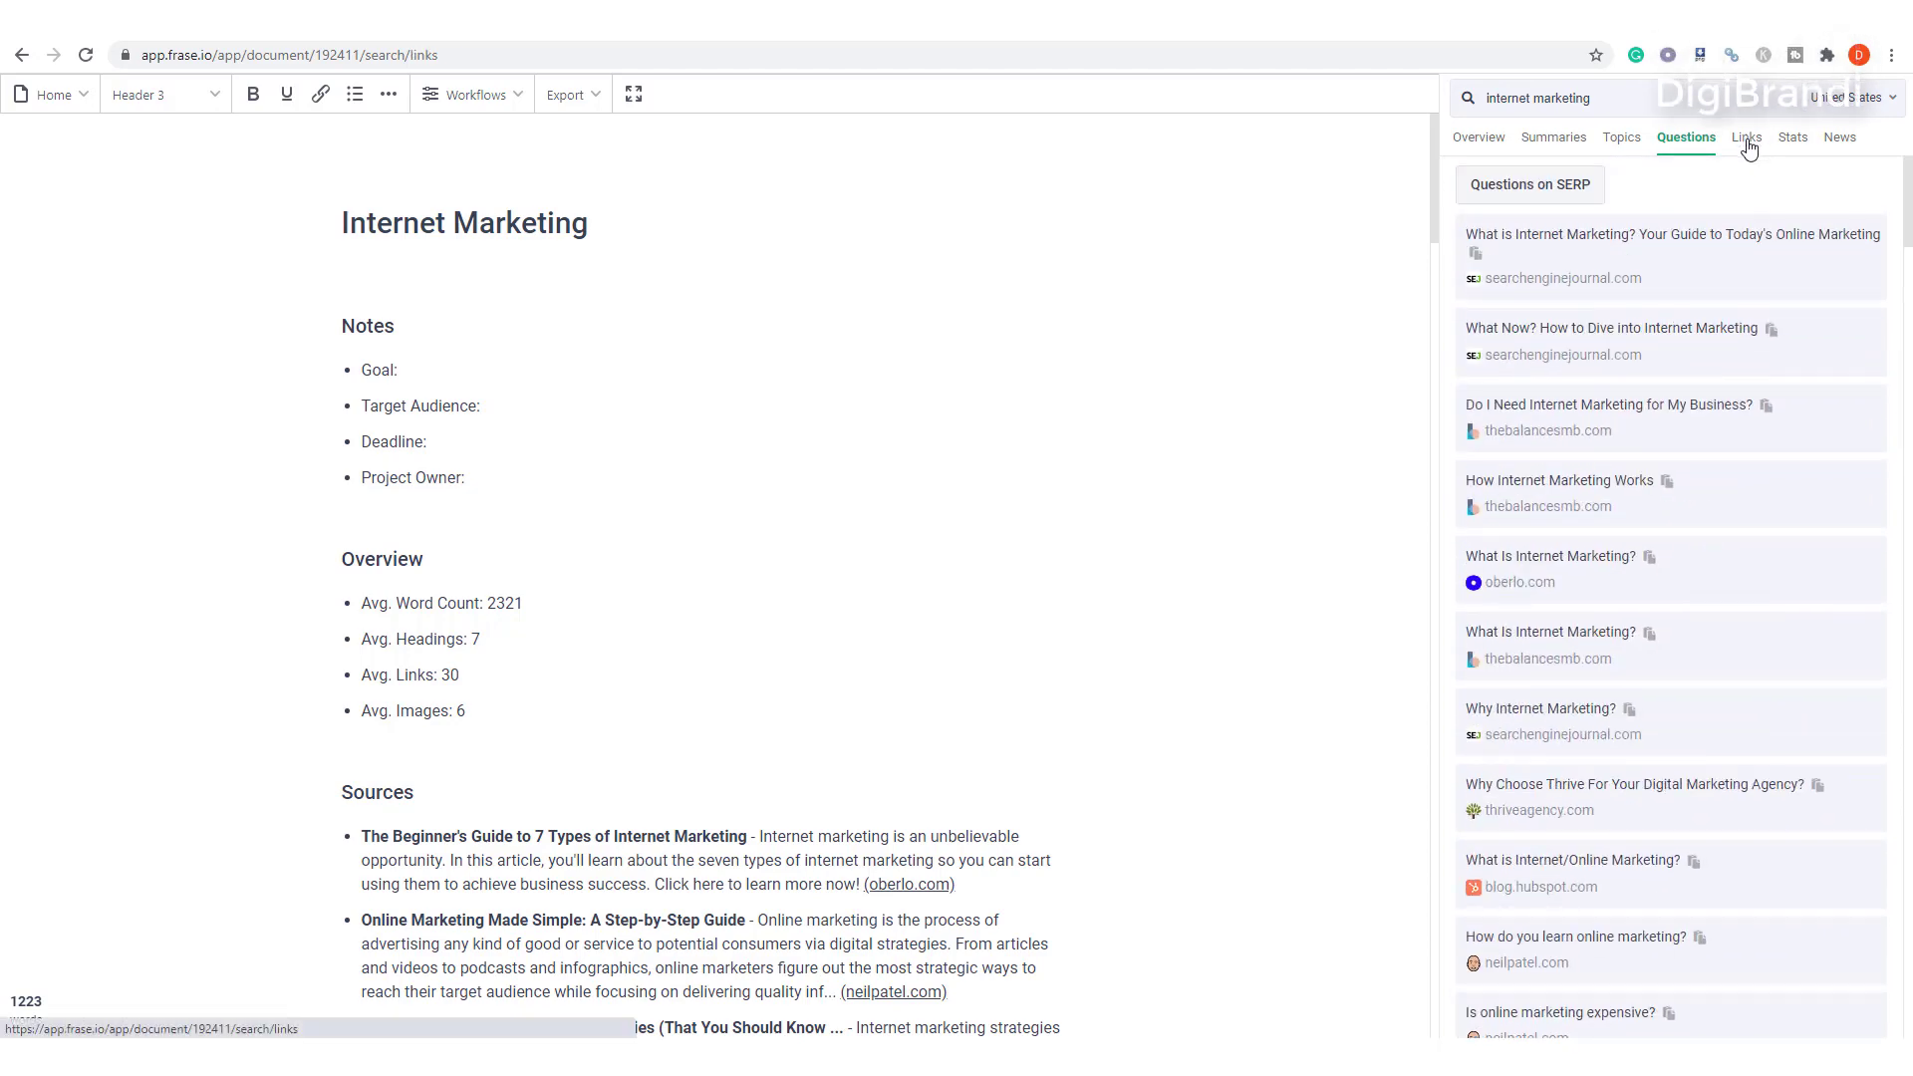
left_click(1748, 142)
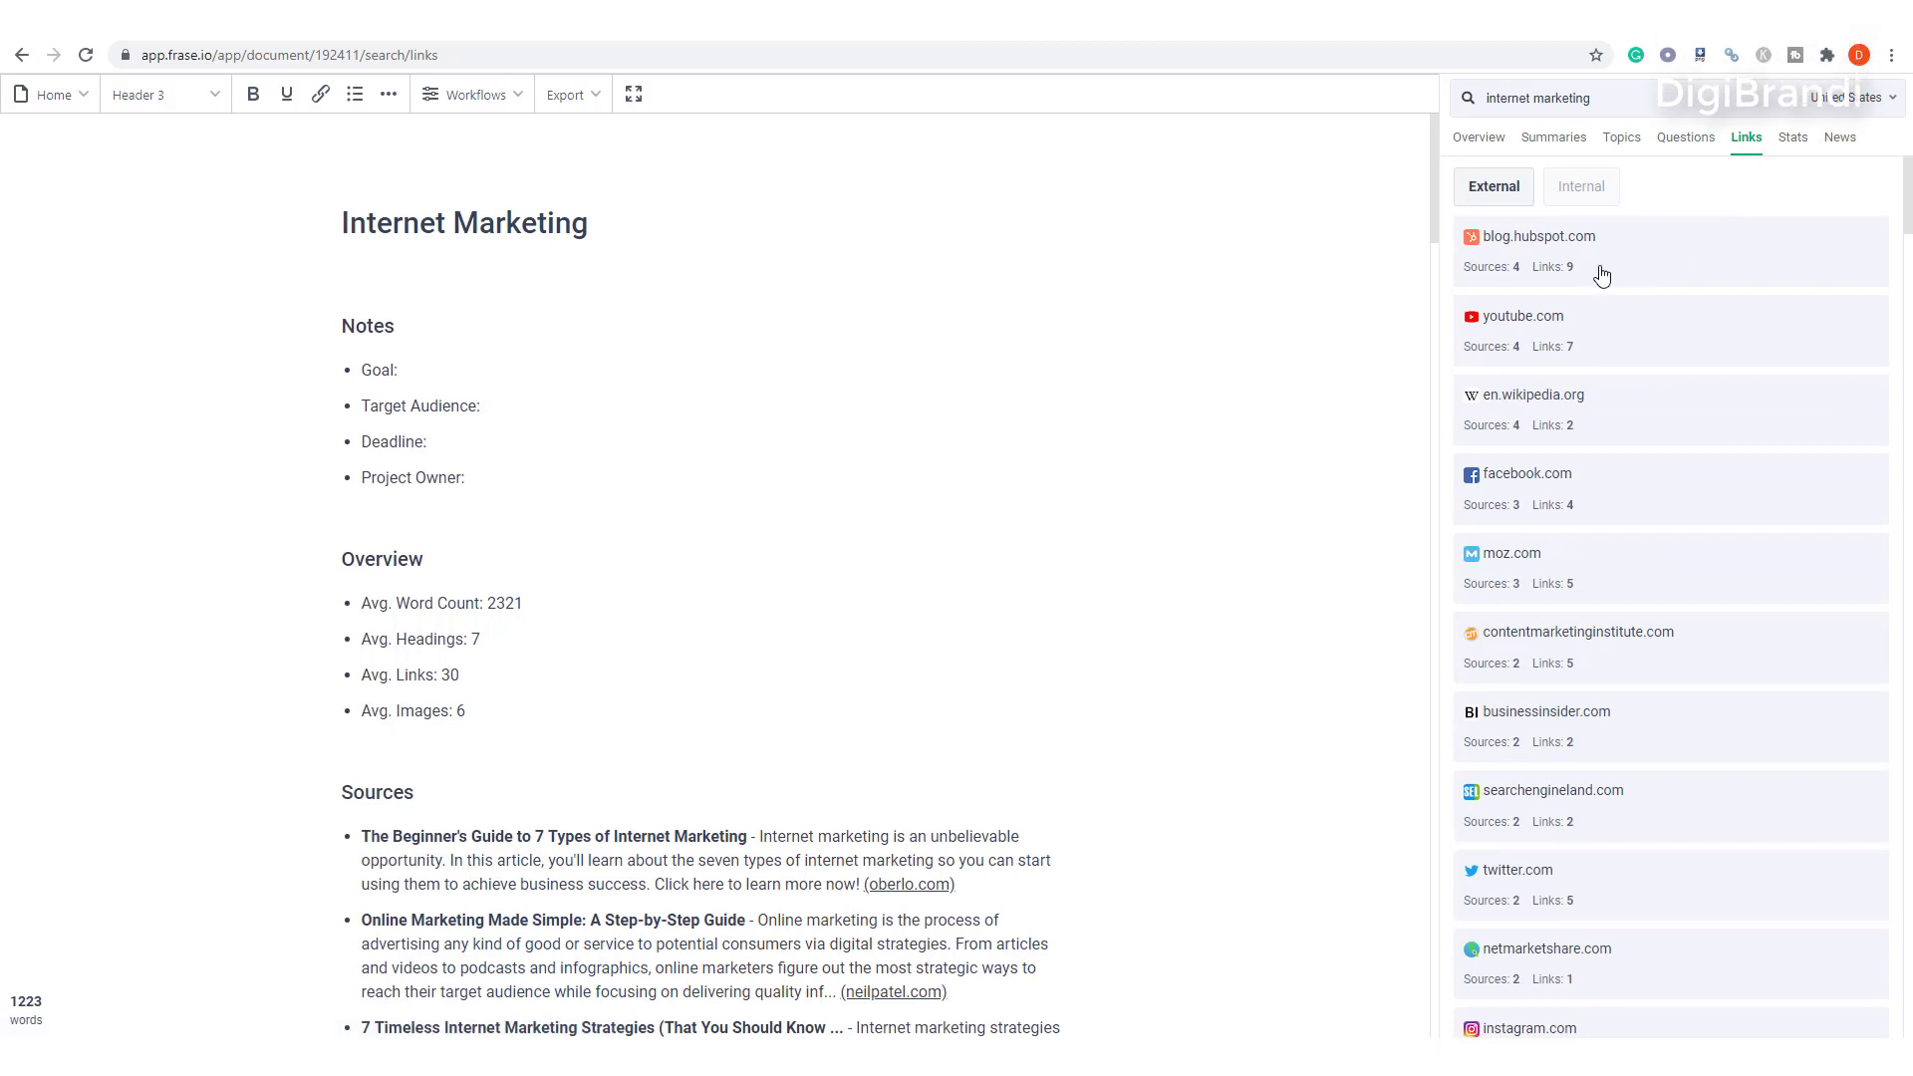
scroll(1764, 553, "down", 15)
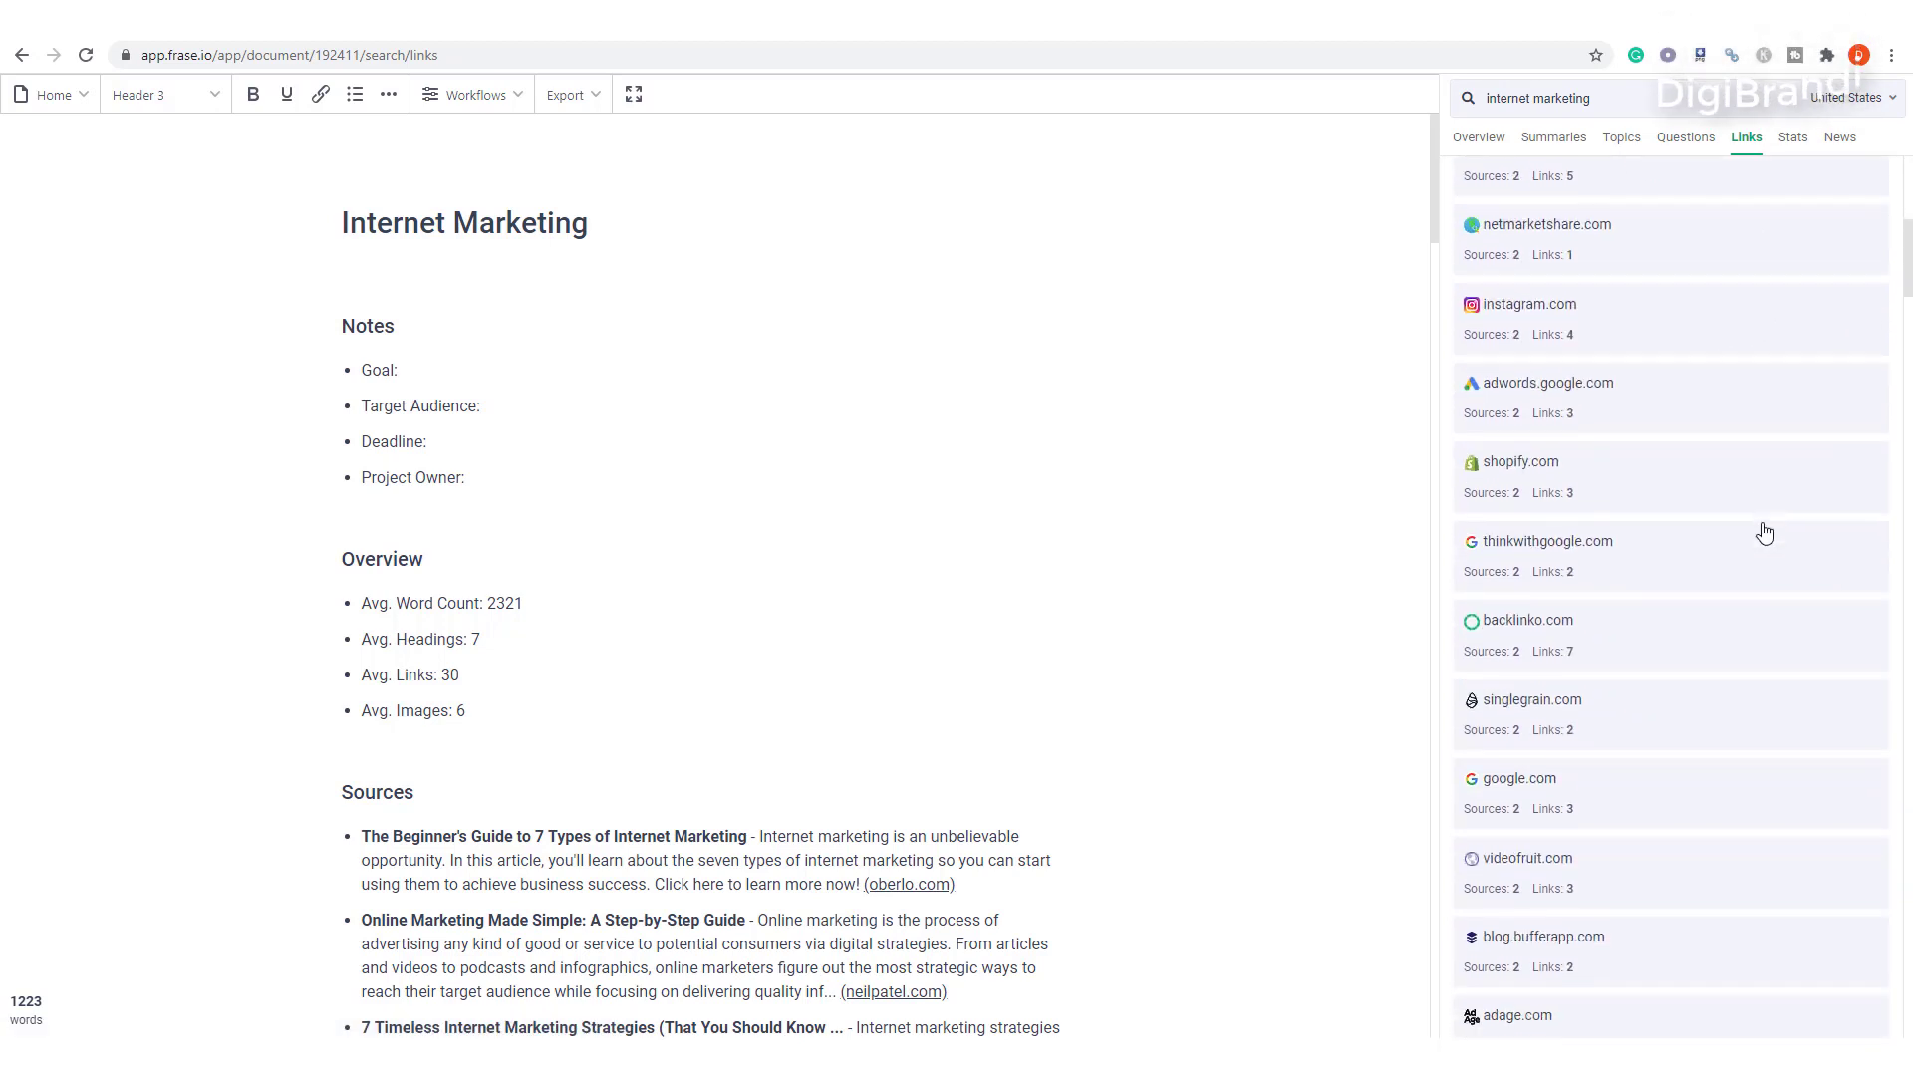
scroll(1764, 553, "down", 10)
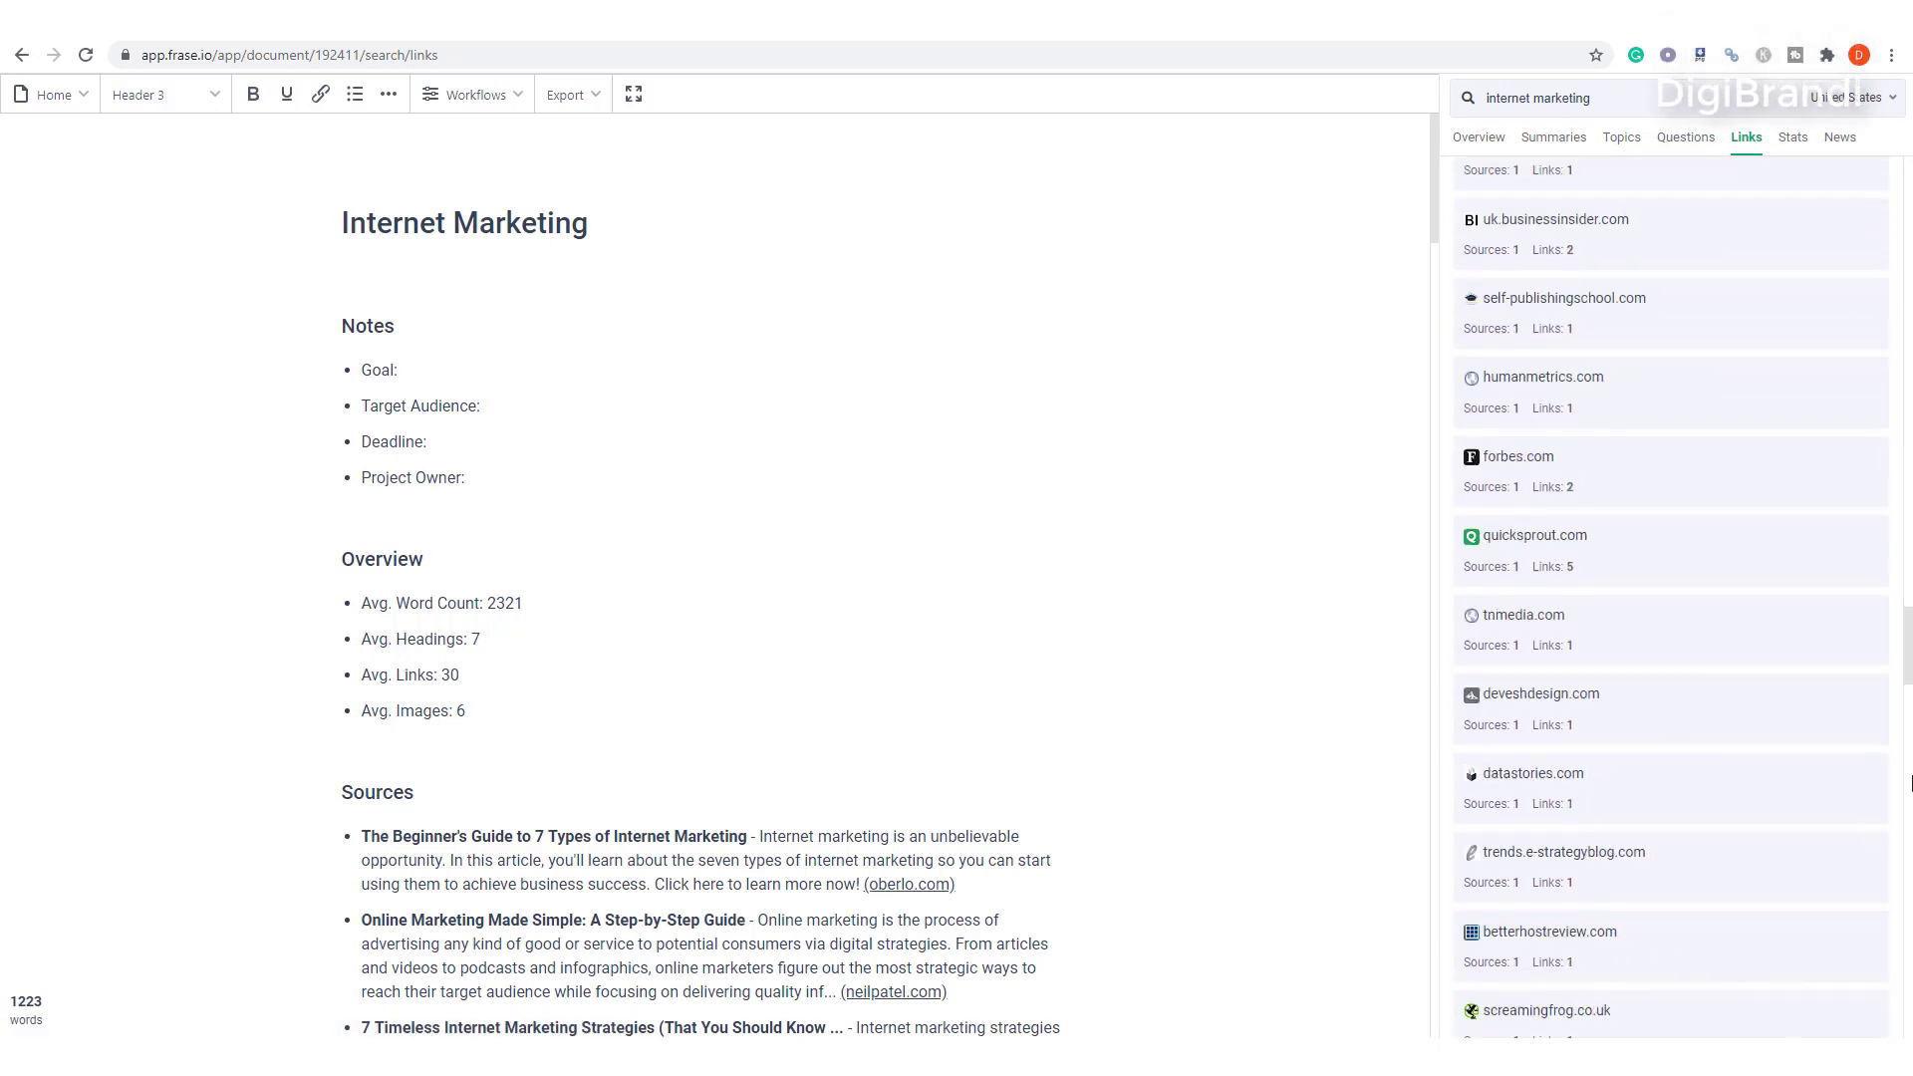
Examine the statistics collected from the search result sources through to the end of the list.
left_click(1795, 150)
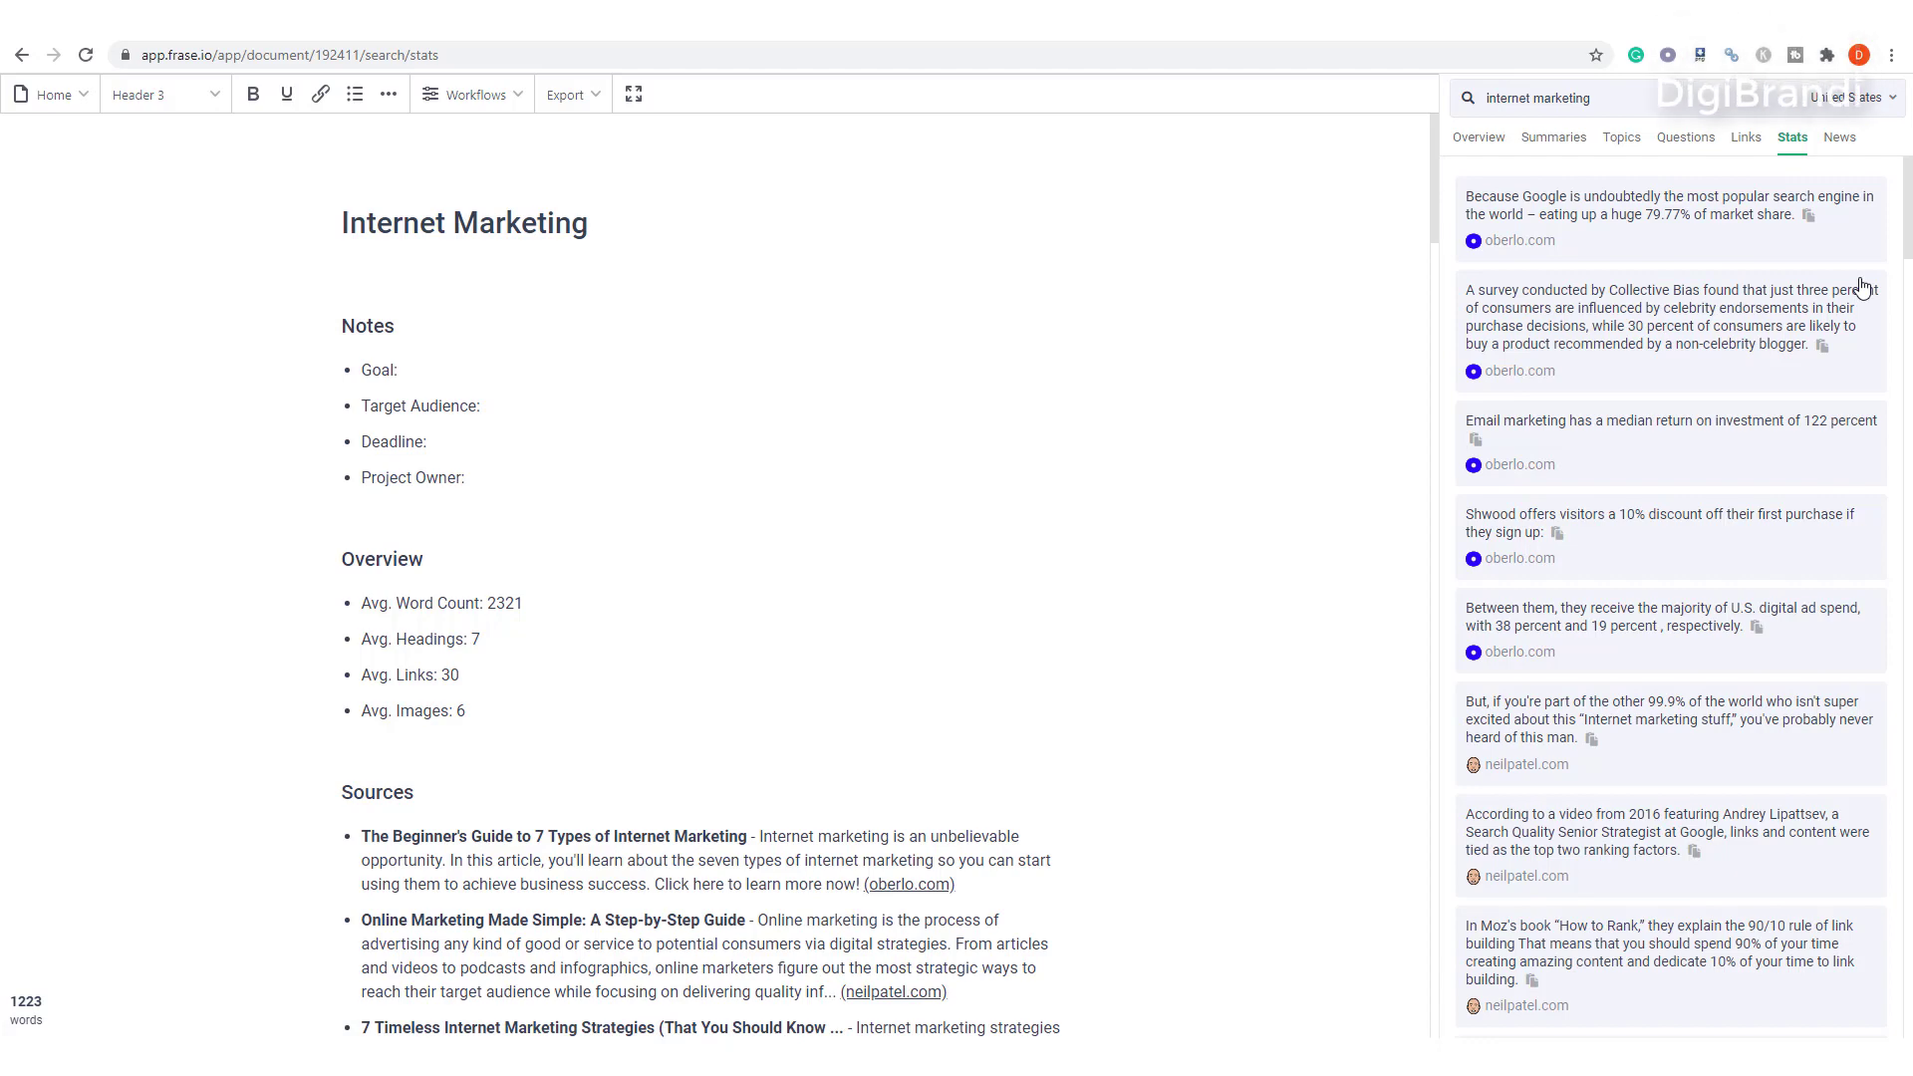
scroll(1862, 287, "down", 20)
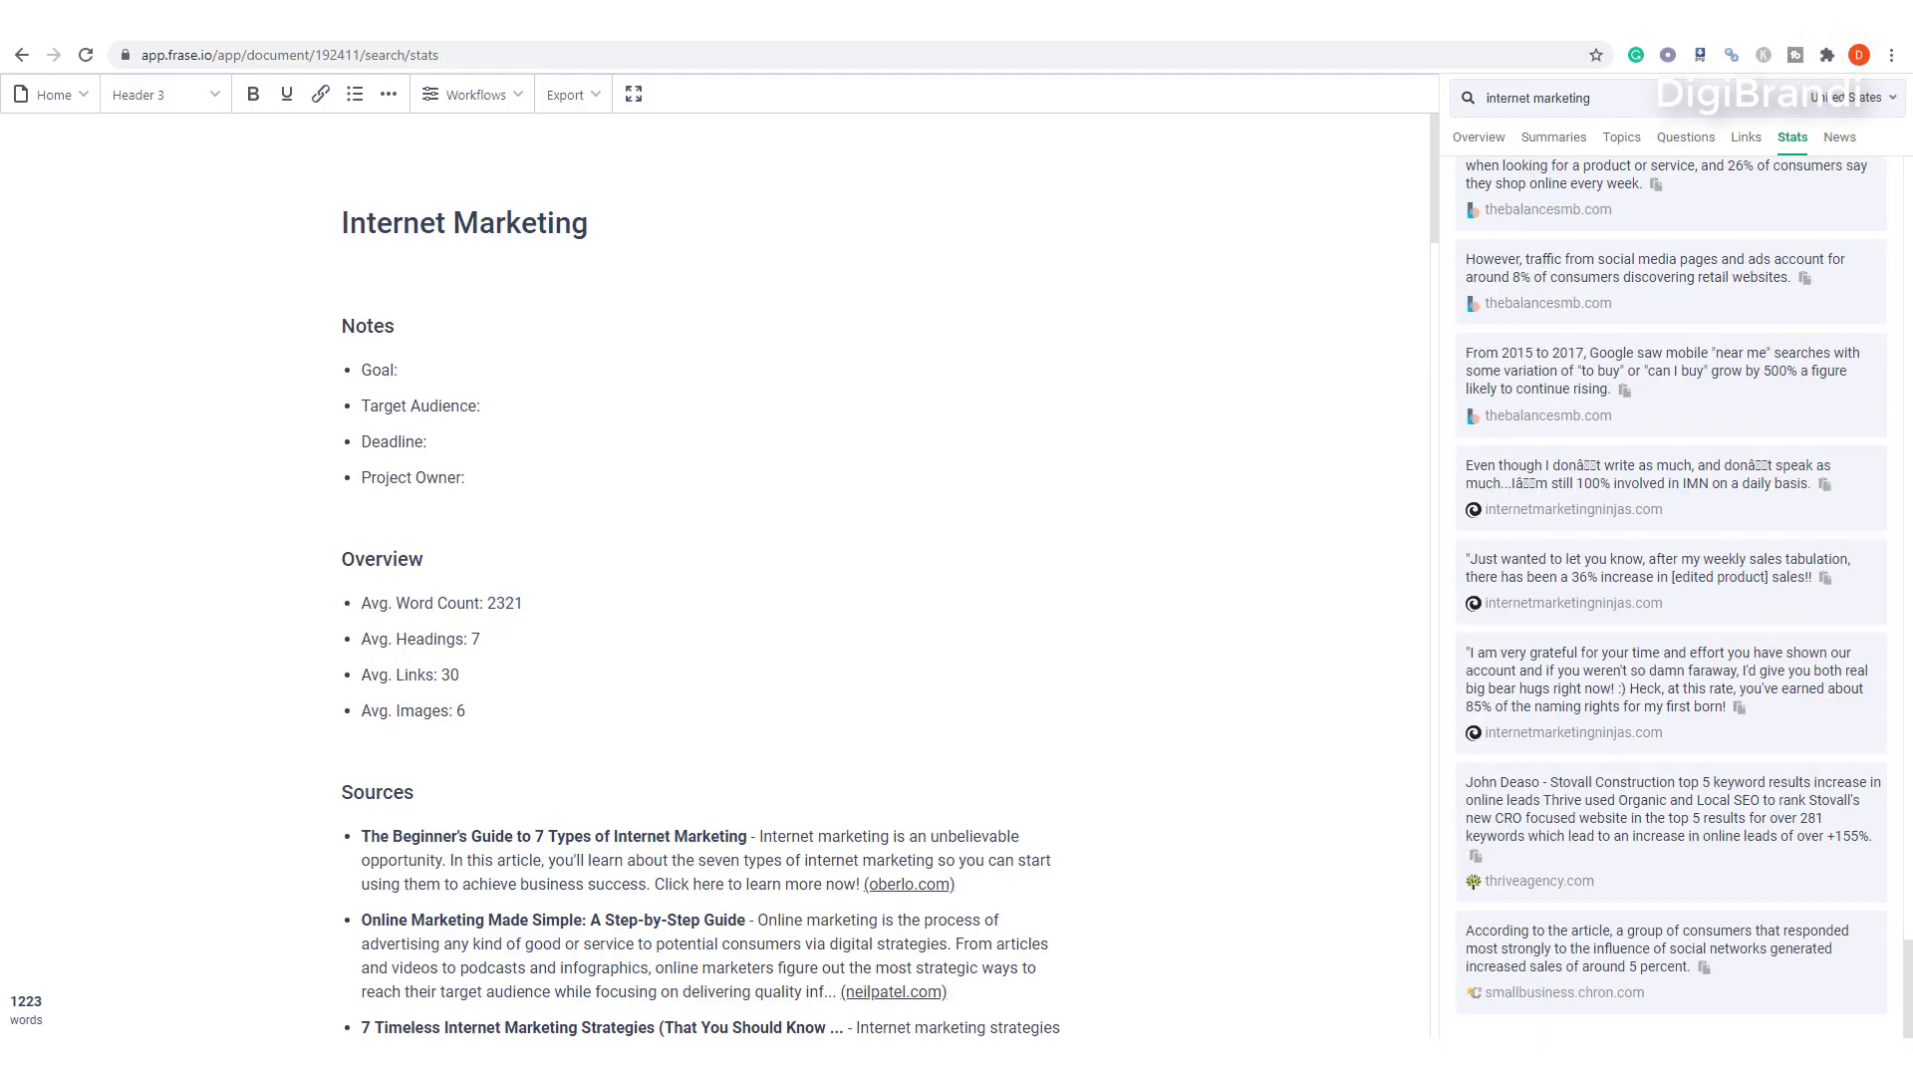
left_click_drag(1909, 986, 1912, 182)
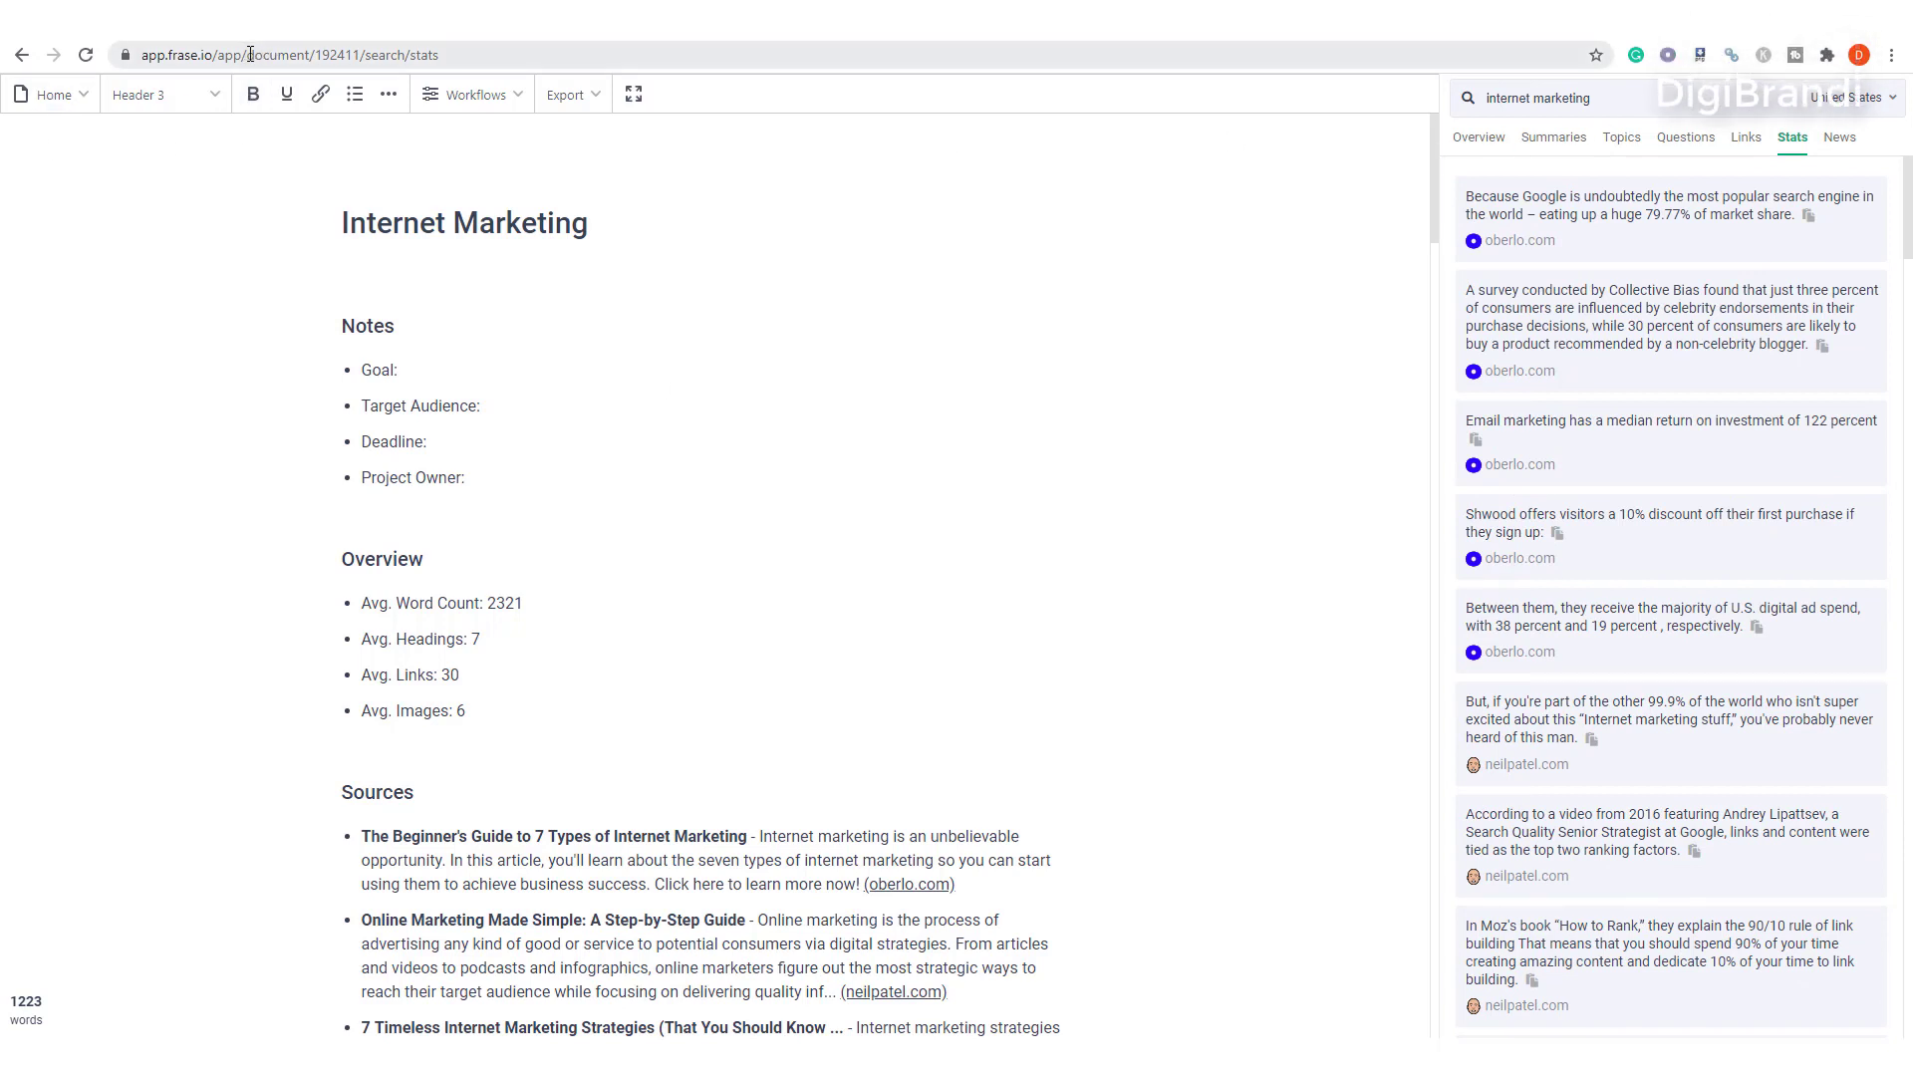
Return to the Frase dashboard by shortening the page address to app.frase.io/app/, and open the list of content documents.
left_click_drag(250, 54, 760, 60)
key("BackSpace")
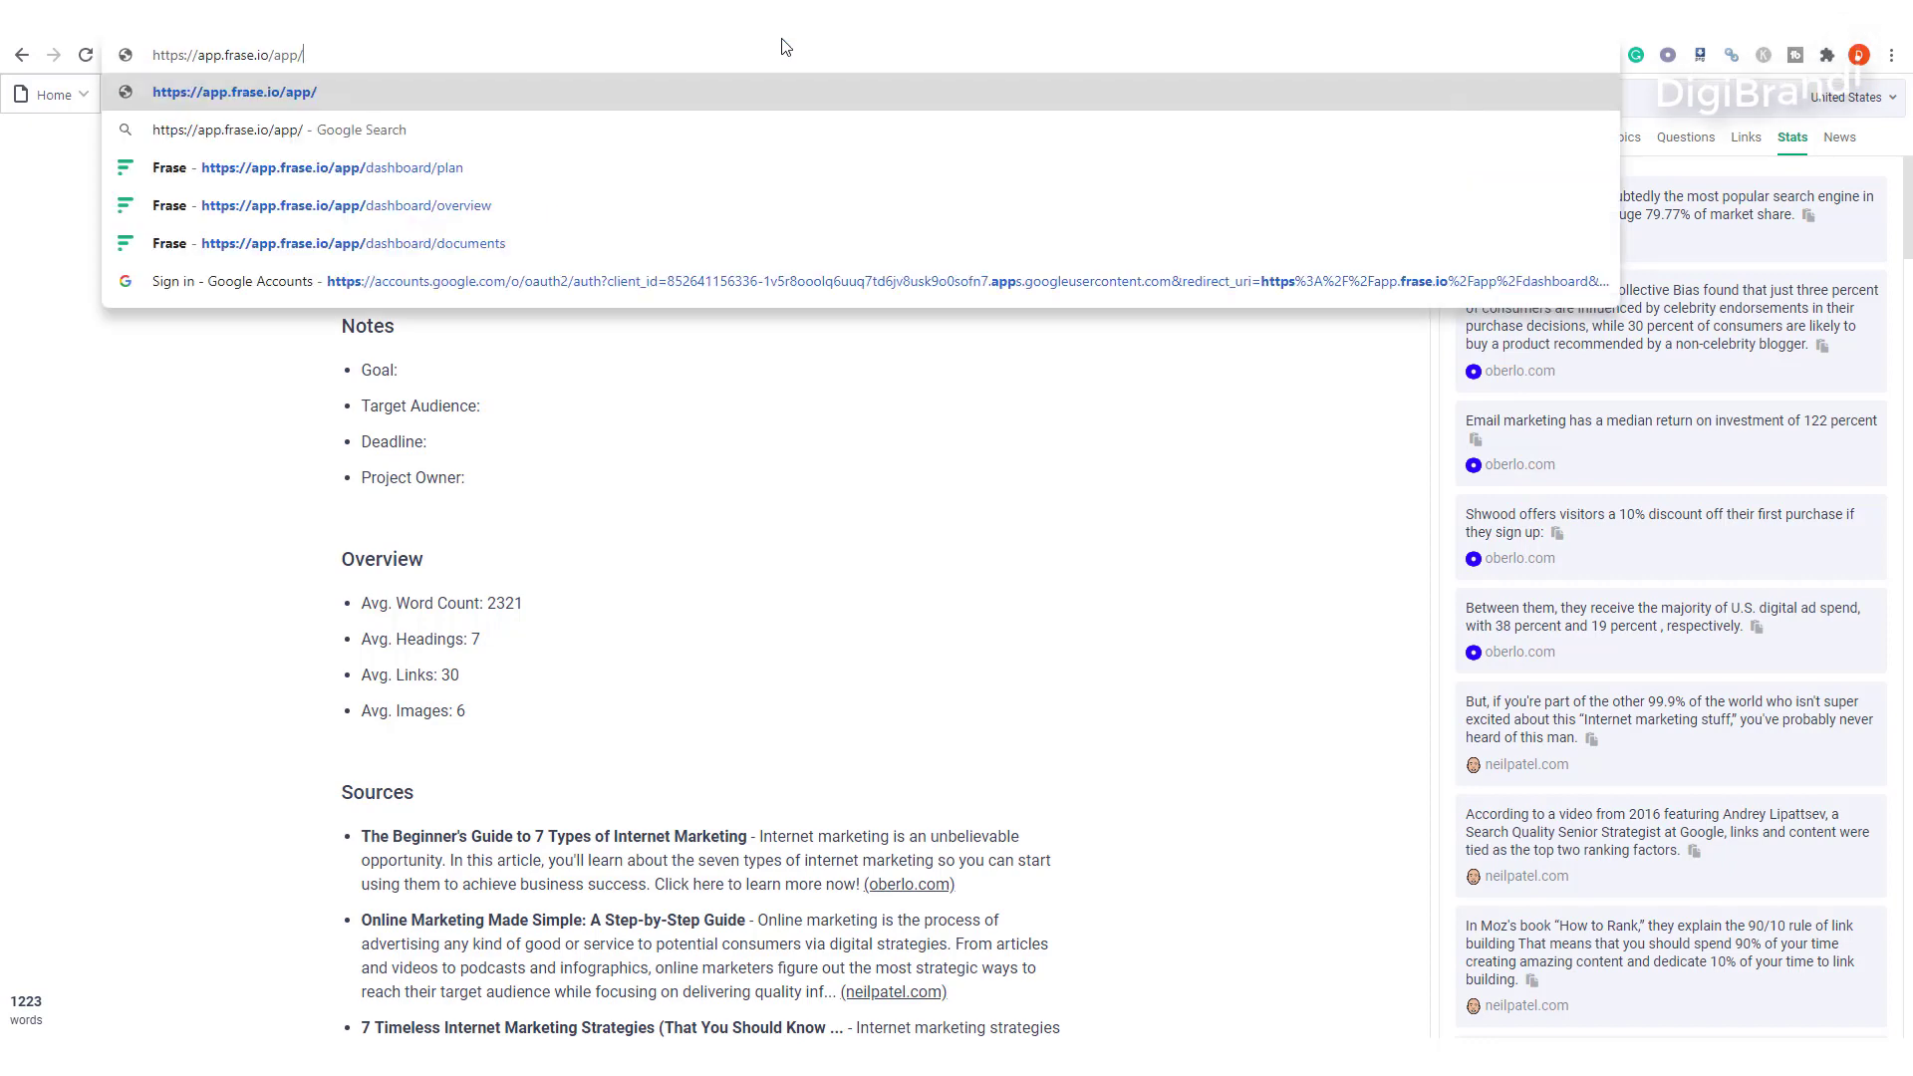
key("Return")
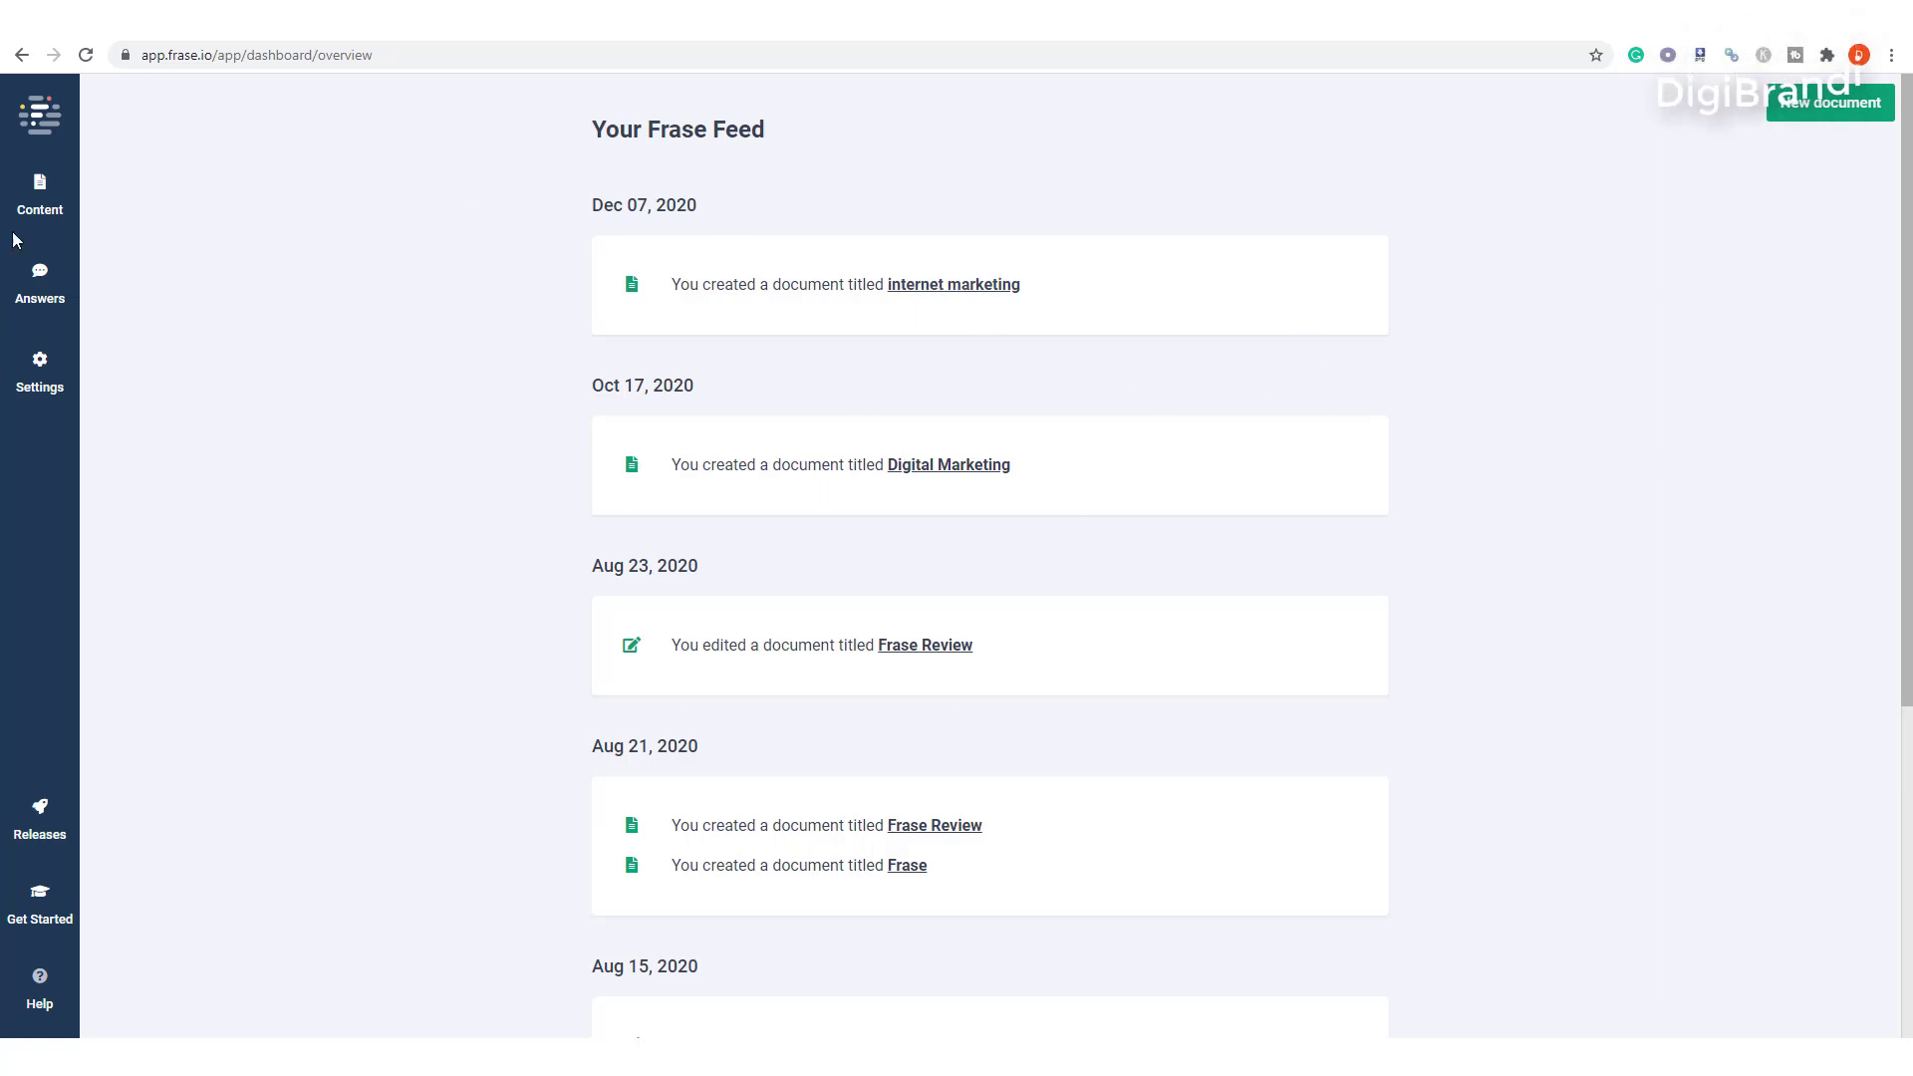
left_click(57, 202)
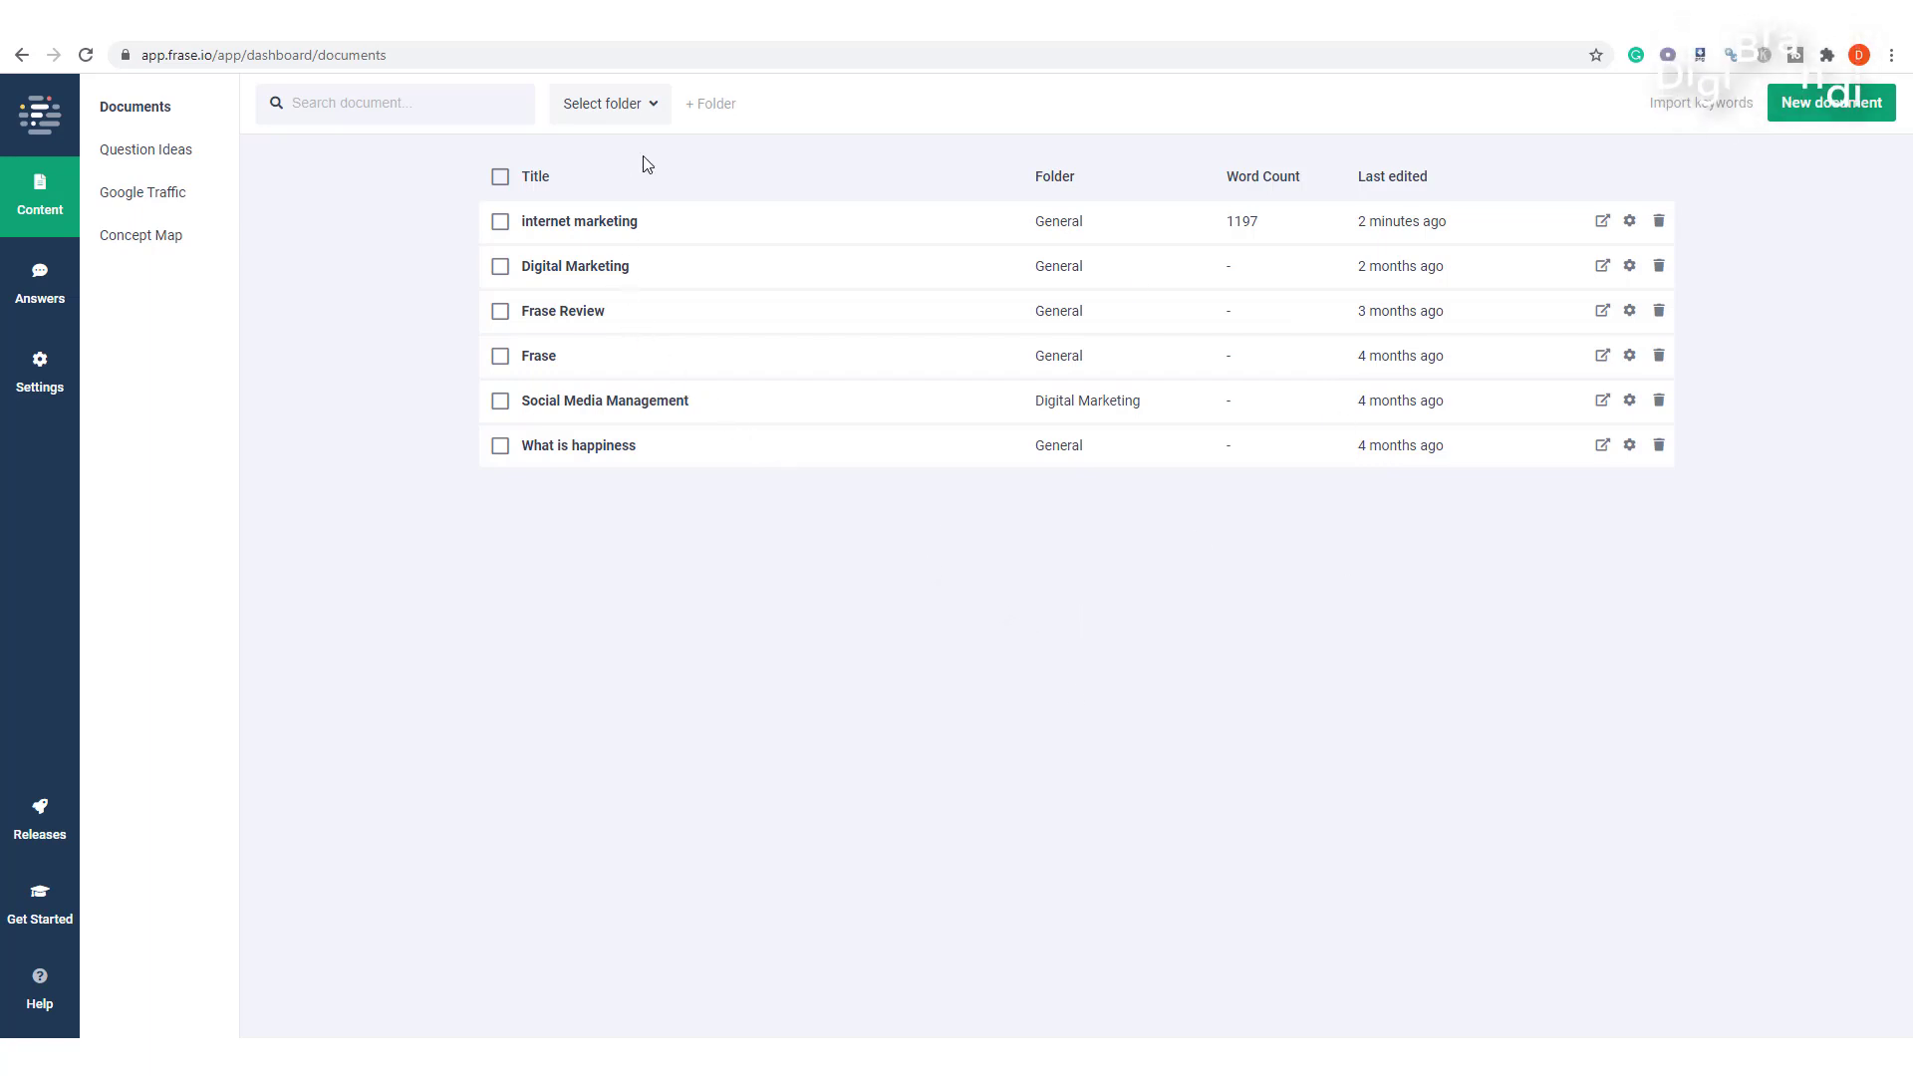
Search Question Ideas for "internet marketing" in English.
left_click(164, 159)
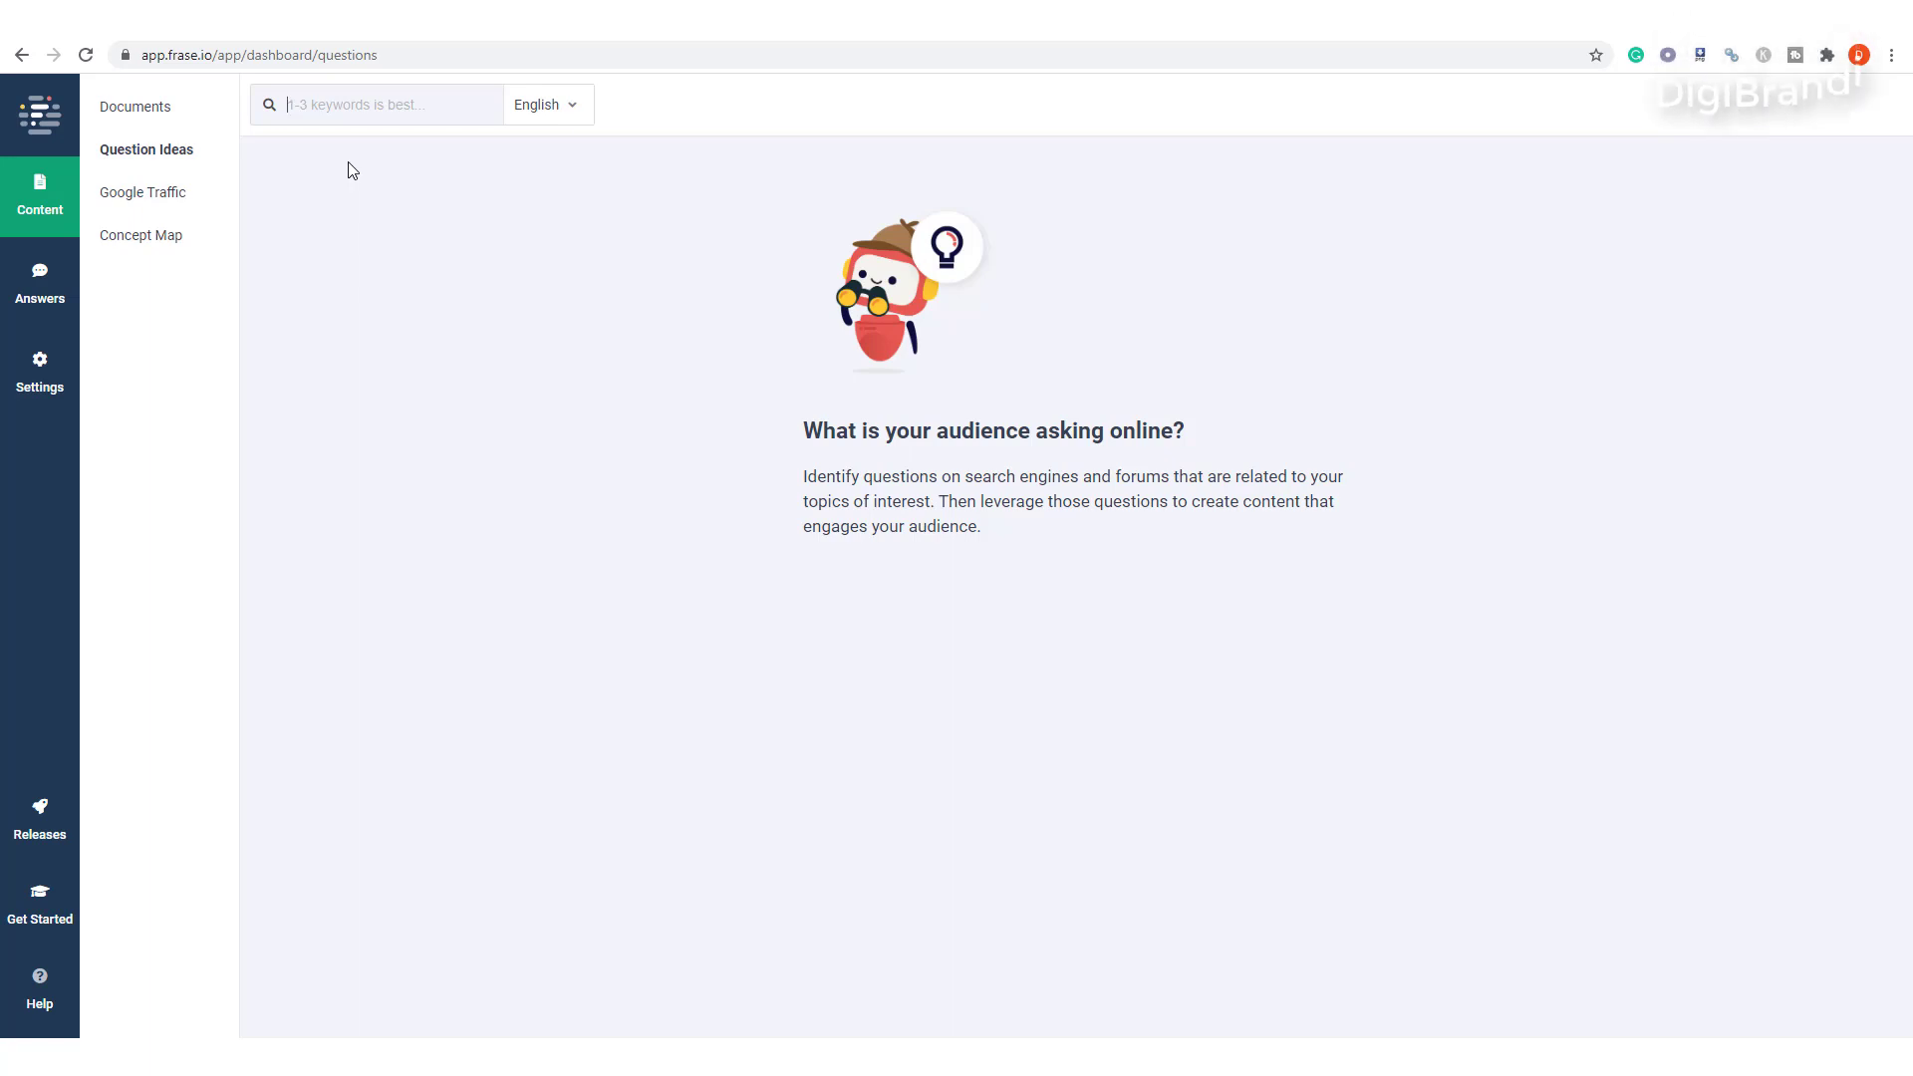
type("r")
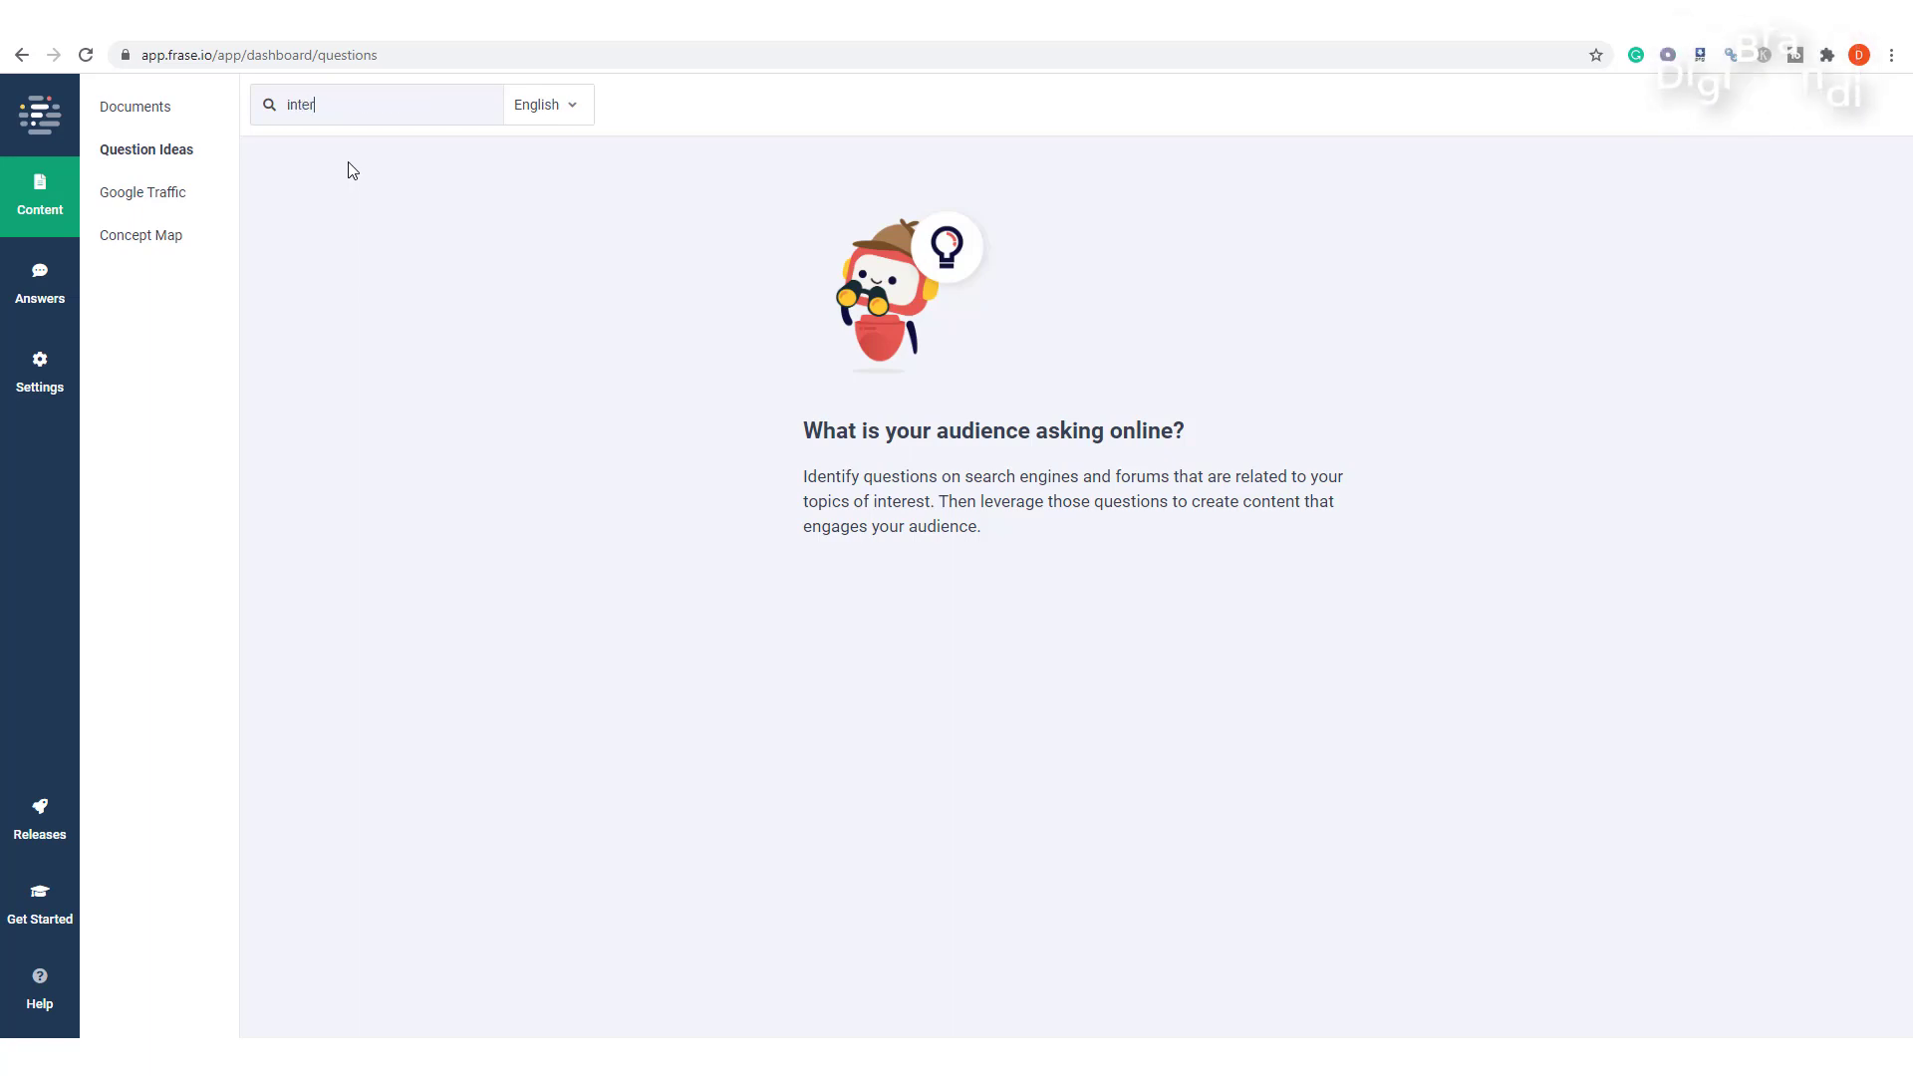
type("net ma")
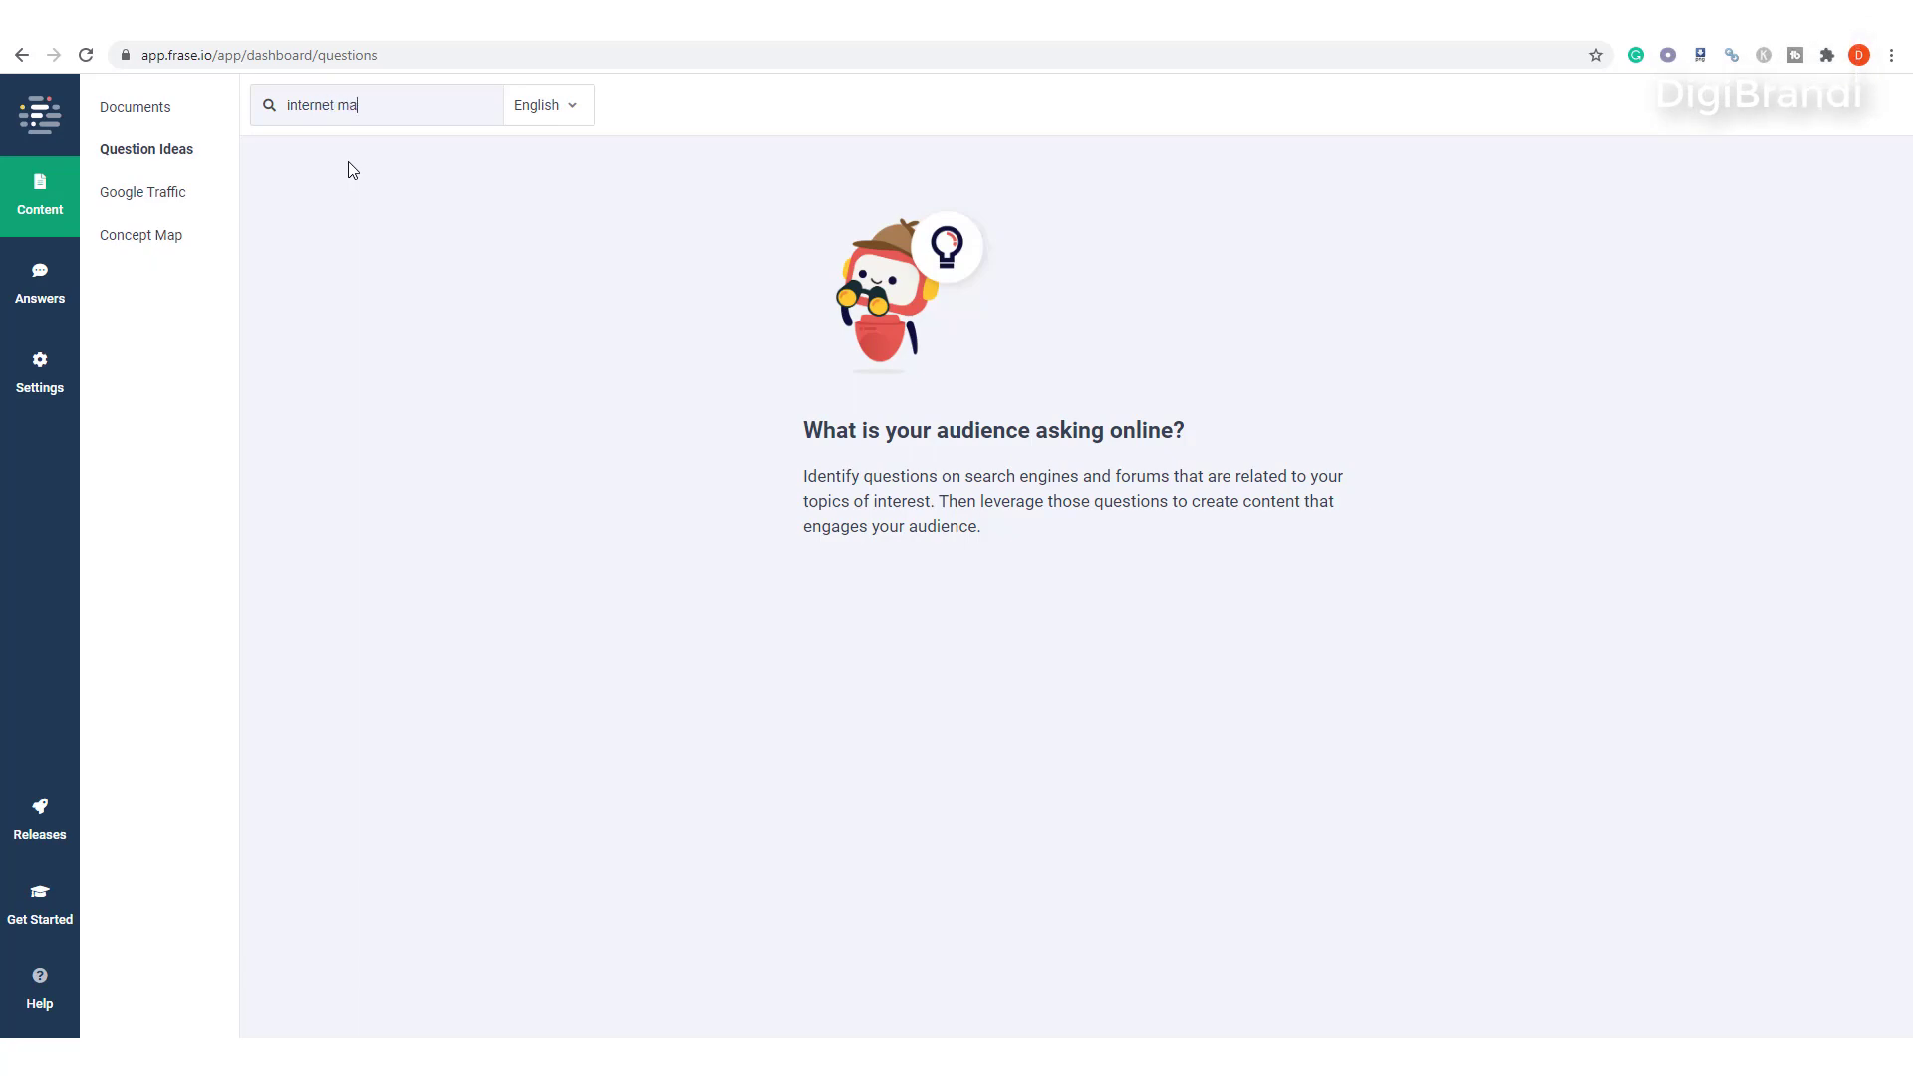
type("rketing")
key("Return")
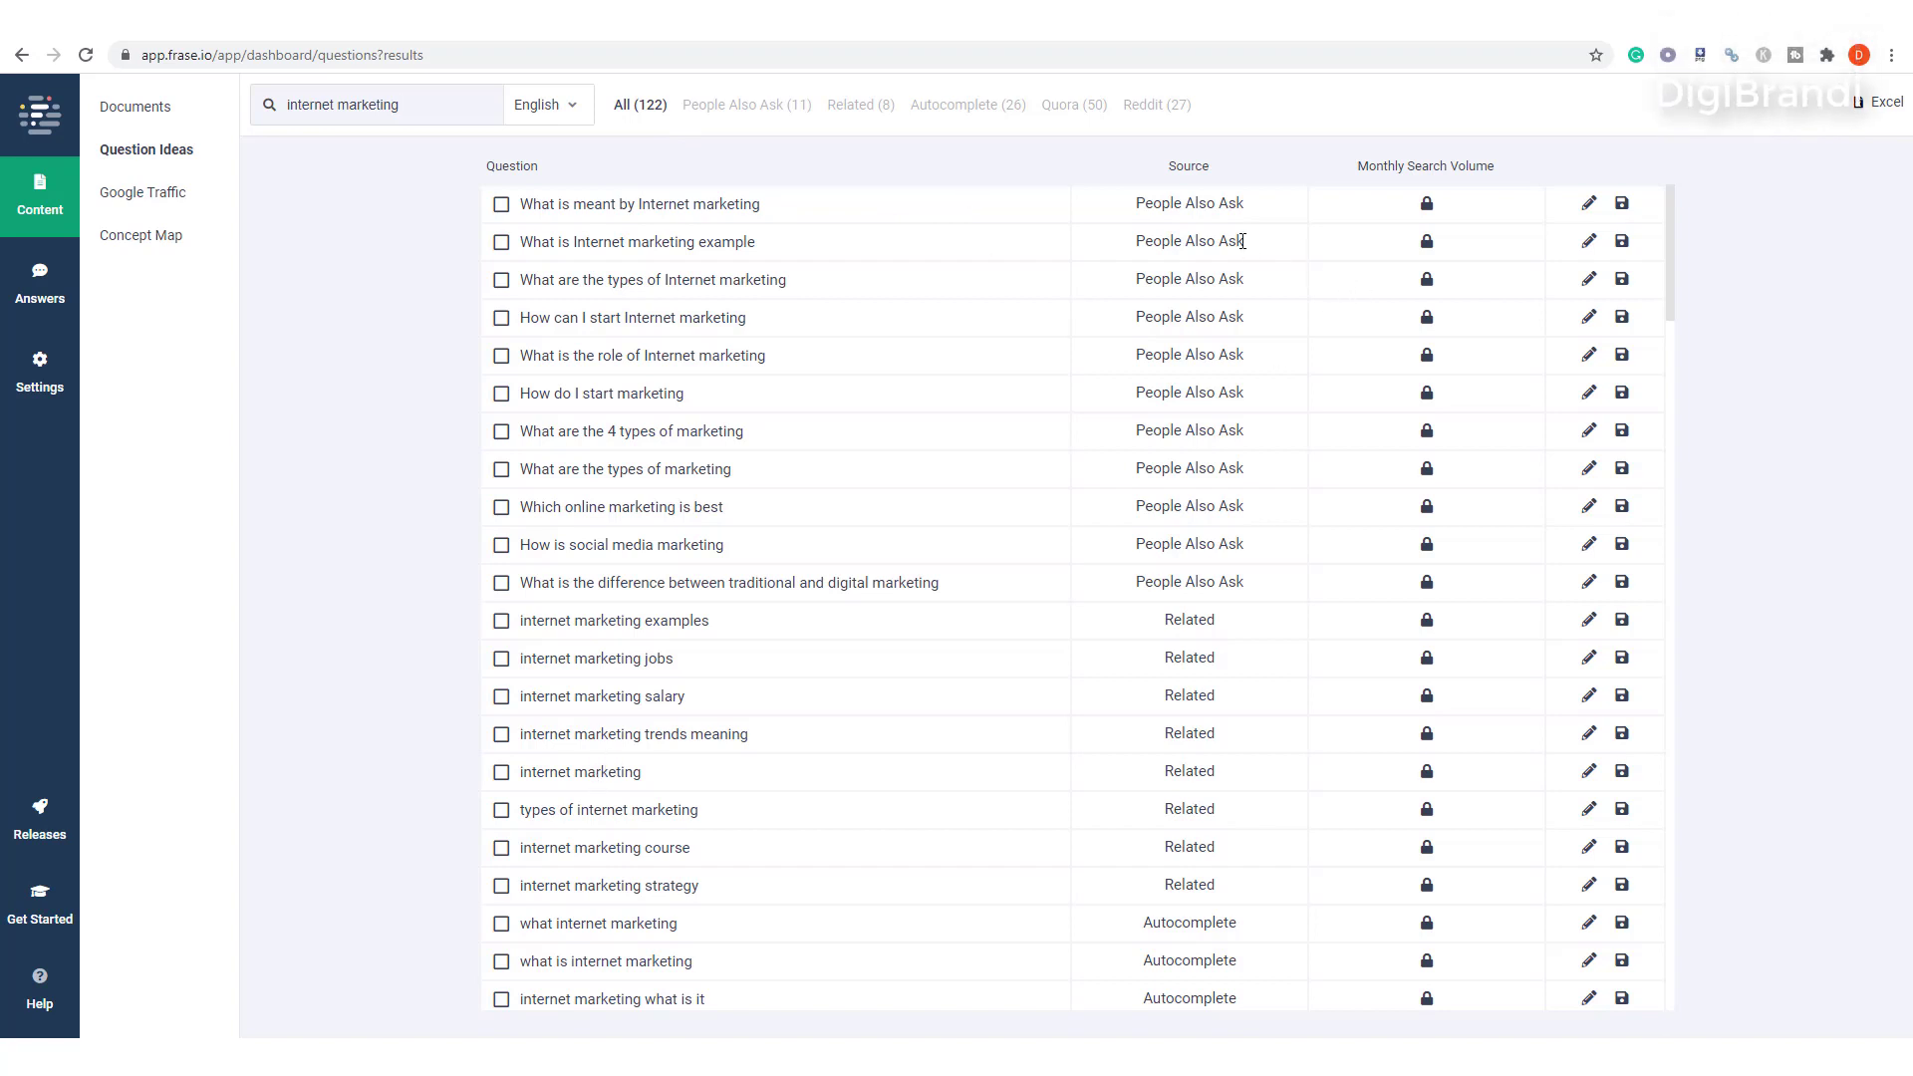
Review the question ideas by source, covering the People Also Ask, Related and Autocomplete entries.
left_click_drag(1136, 203, 1240, 203)
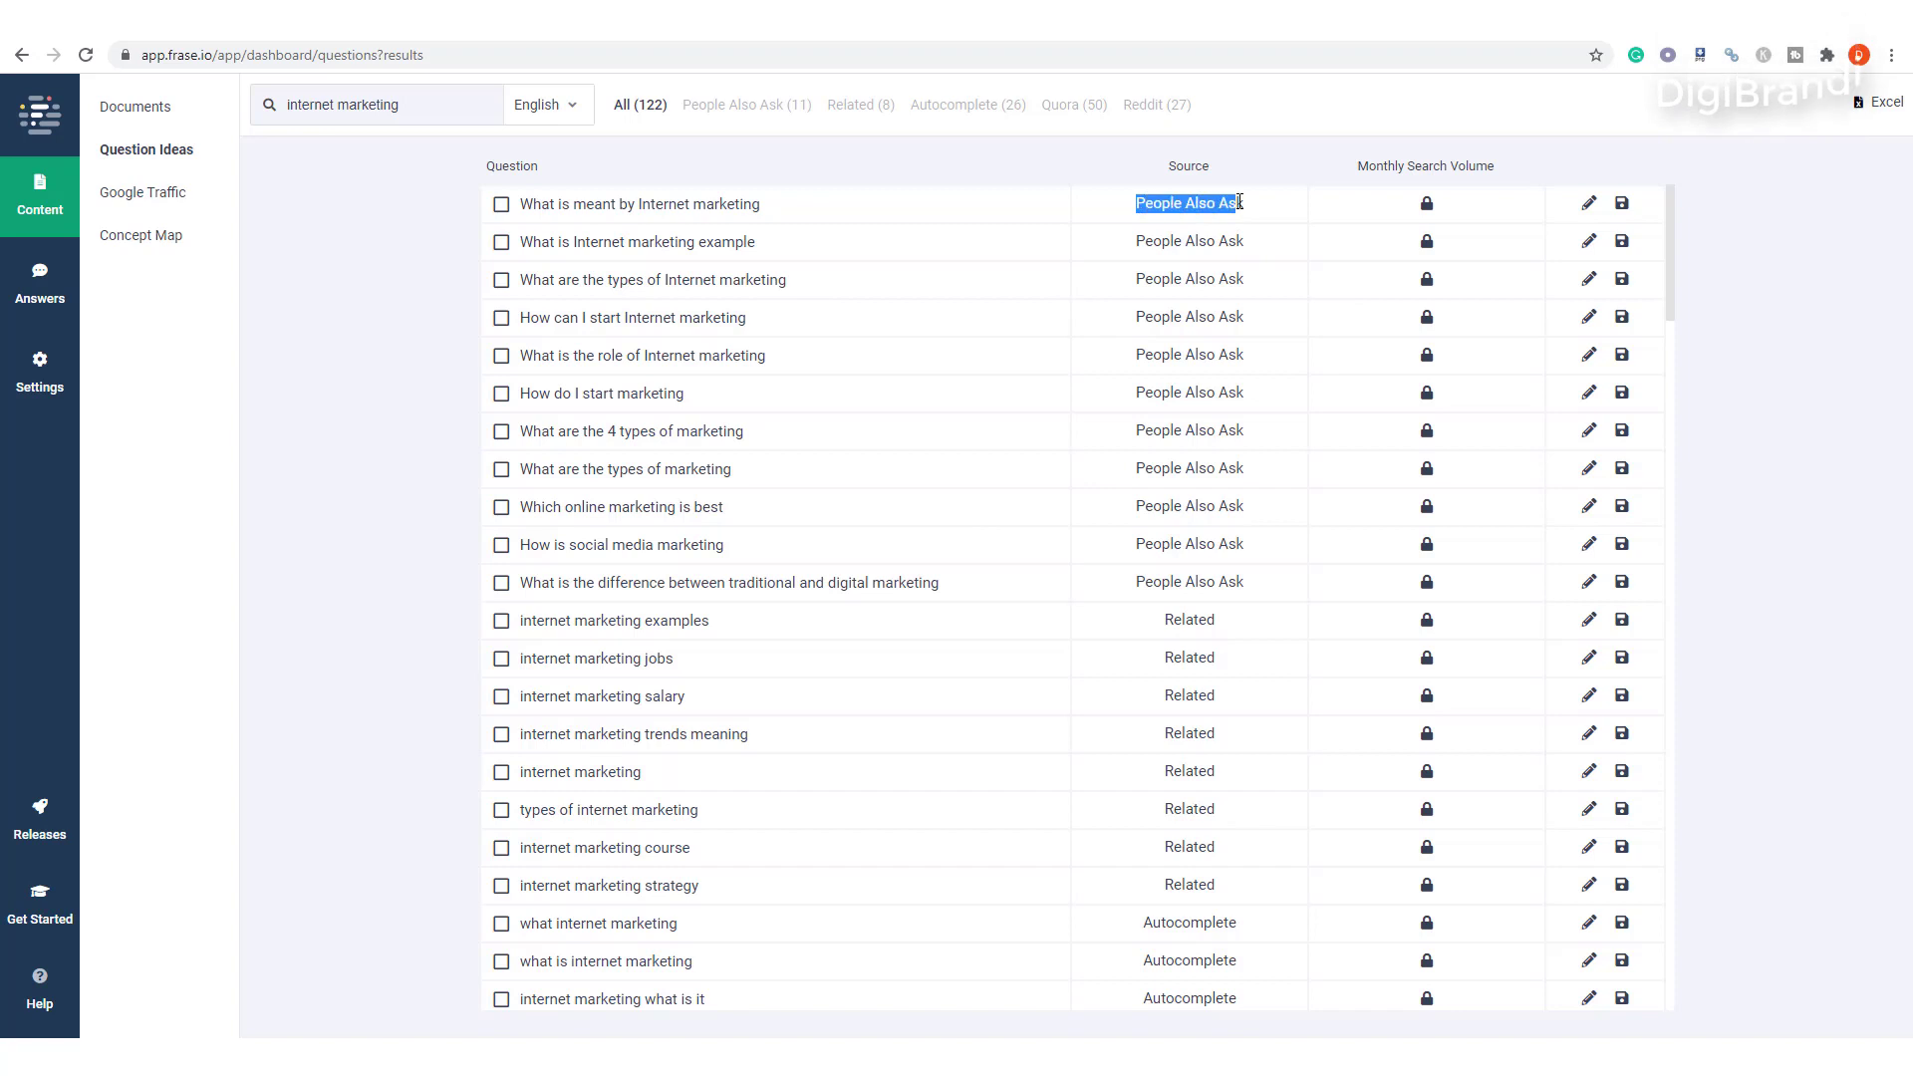
scroll(1170, 491, "down", 2)
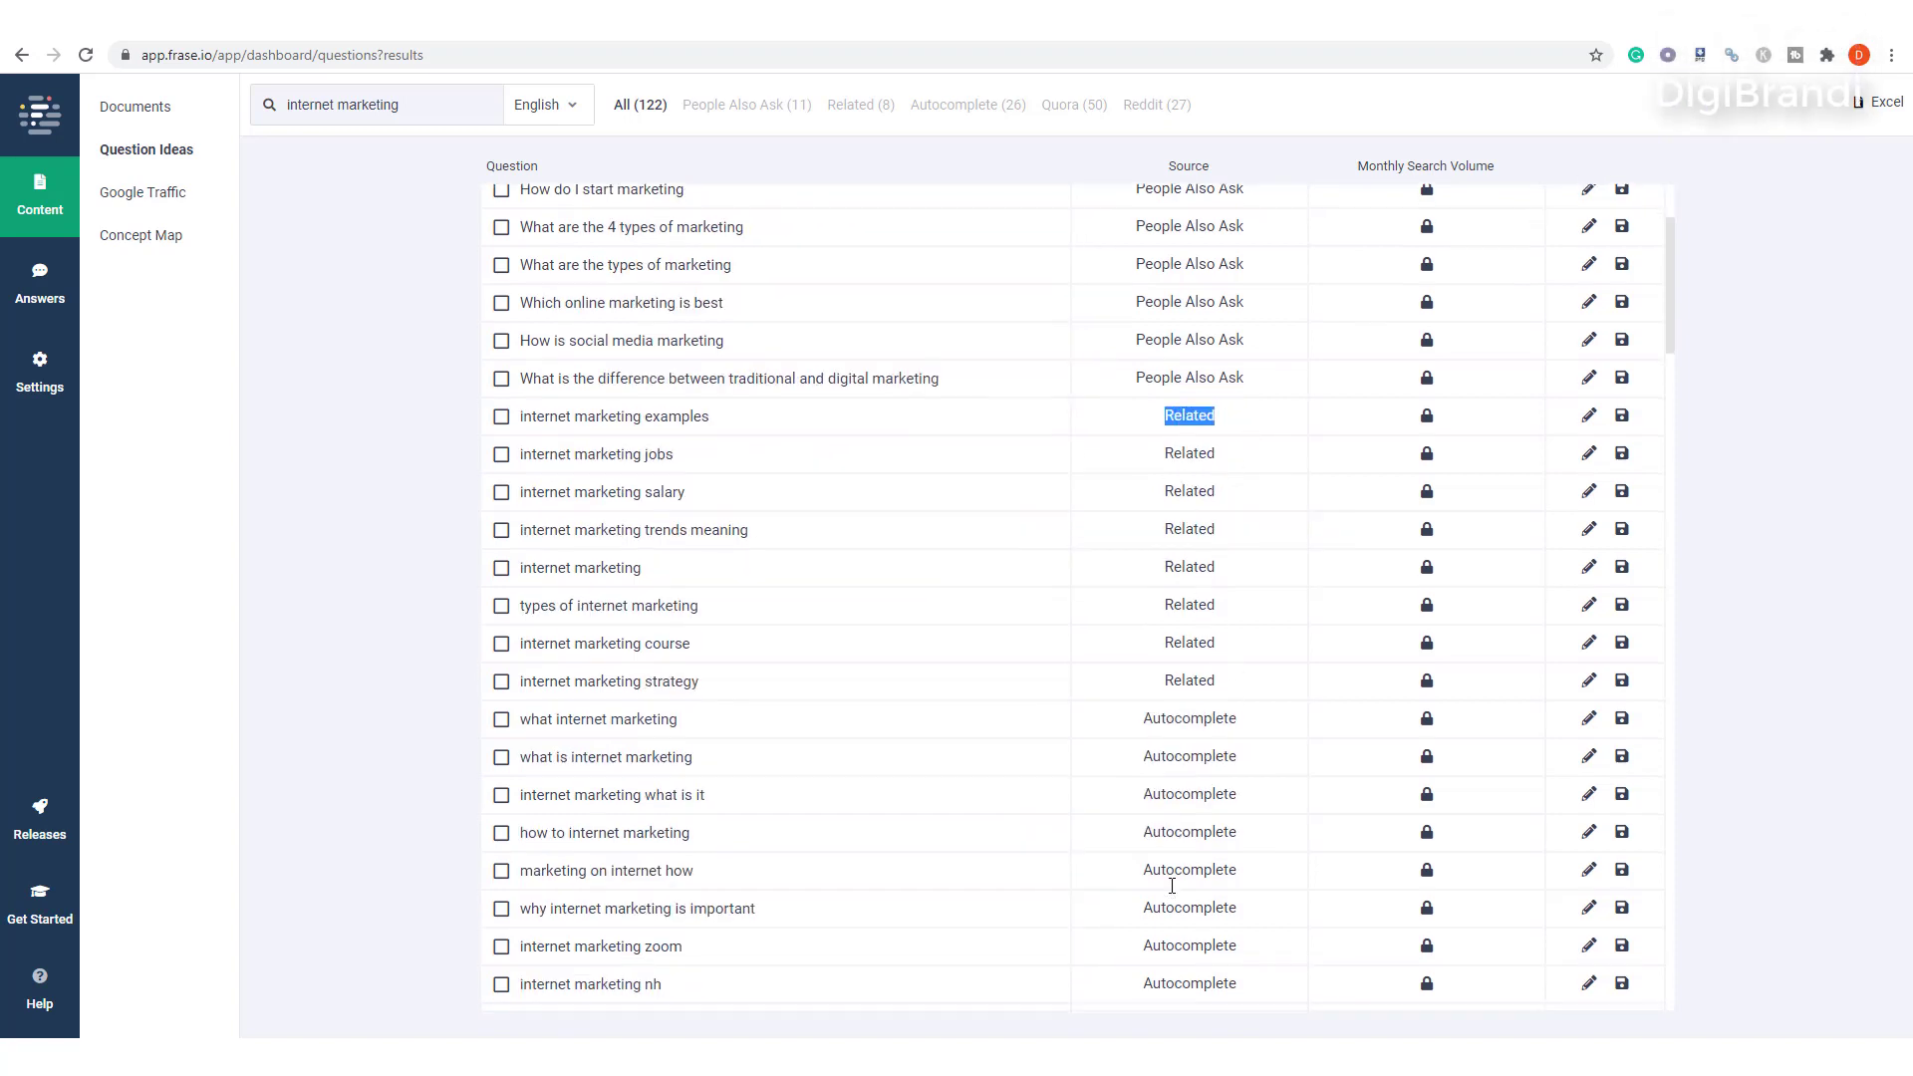
scroll(1162, 877, "down", 4)
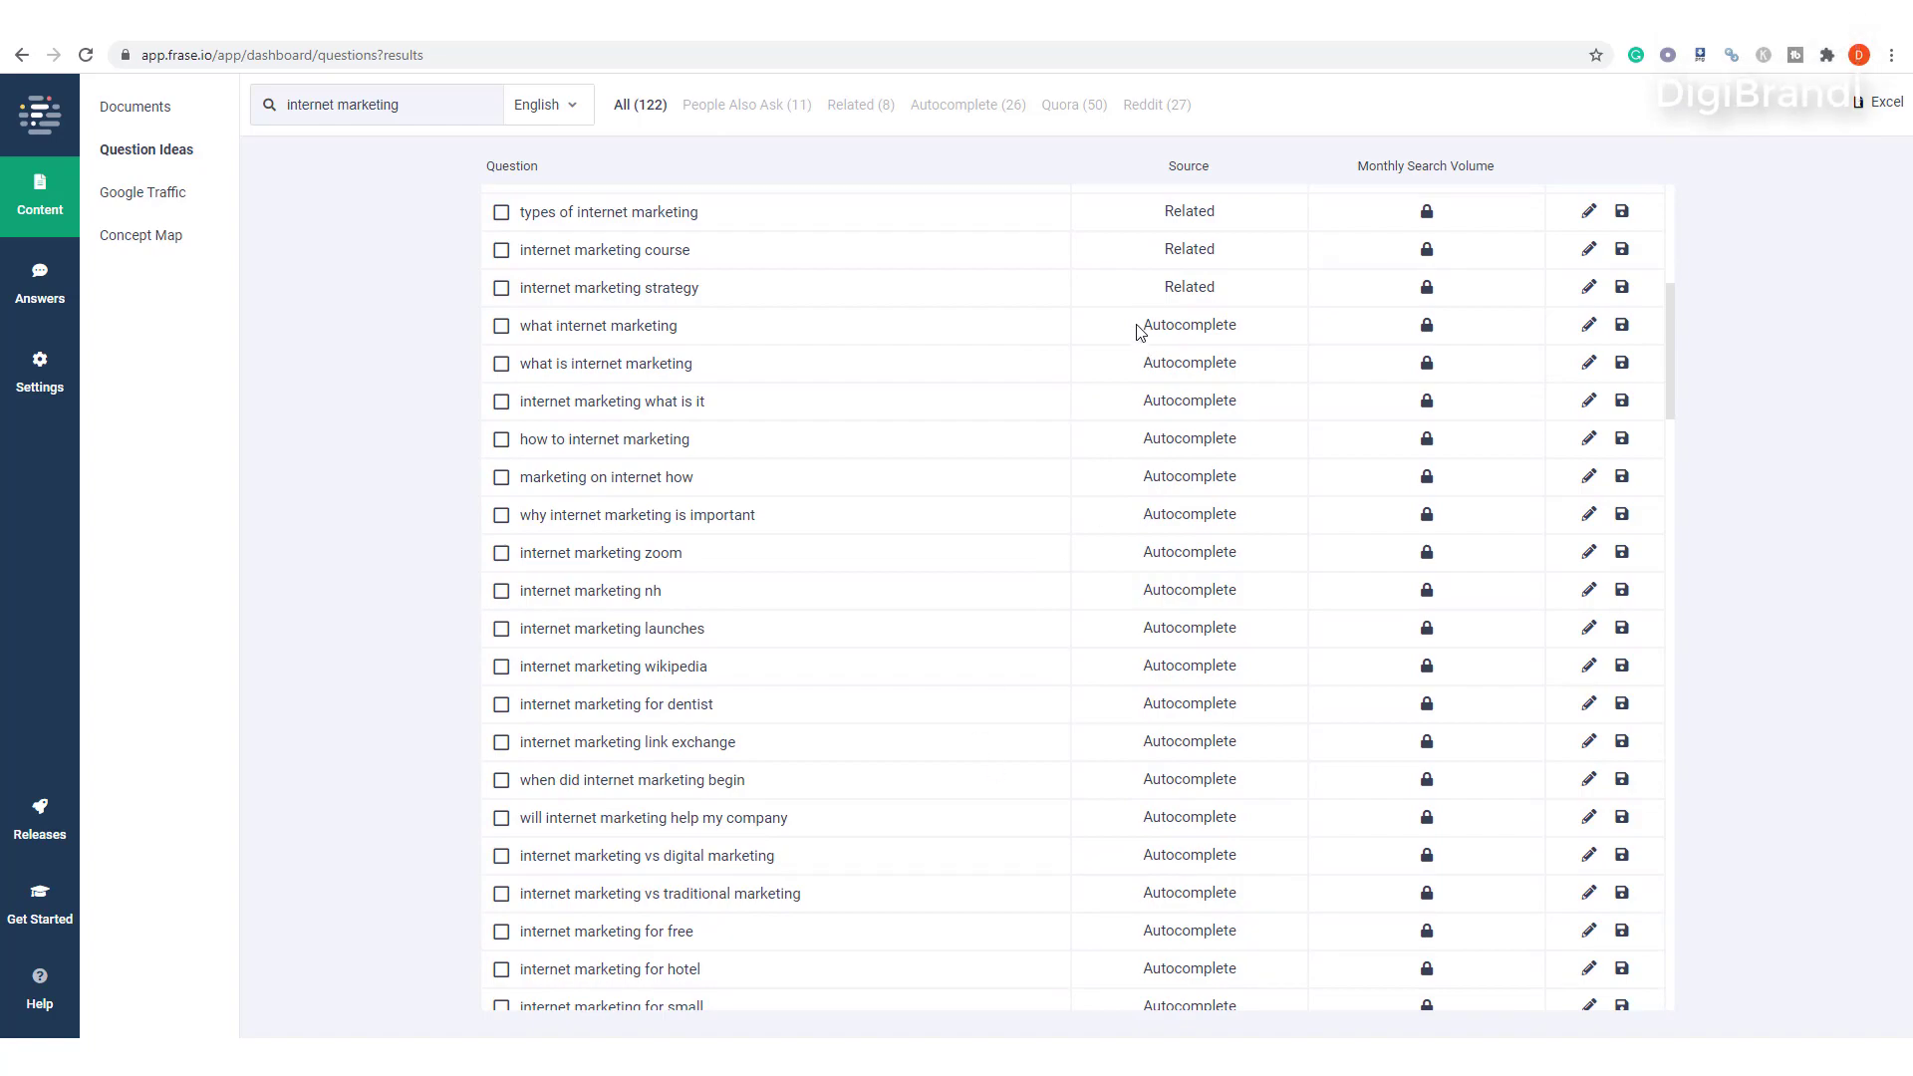
Review the Quora entries among all question ideas, and filter the questions by each source from People Also Ask through Reddit.
scroll(1232, 687, "down", 7)
scroll(1216, 648, "down", 3)
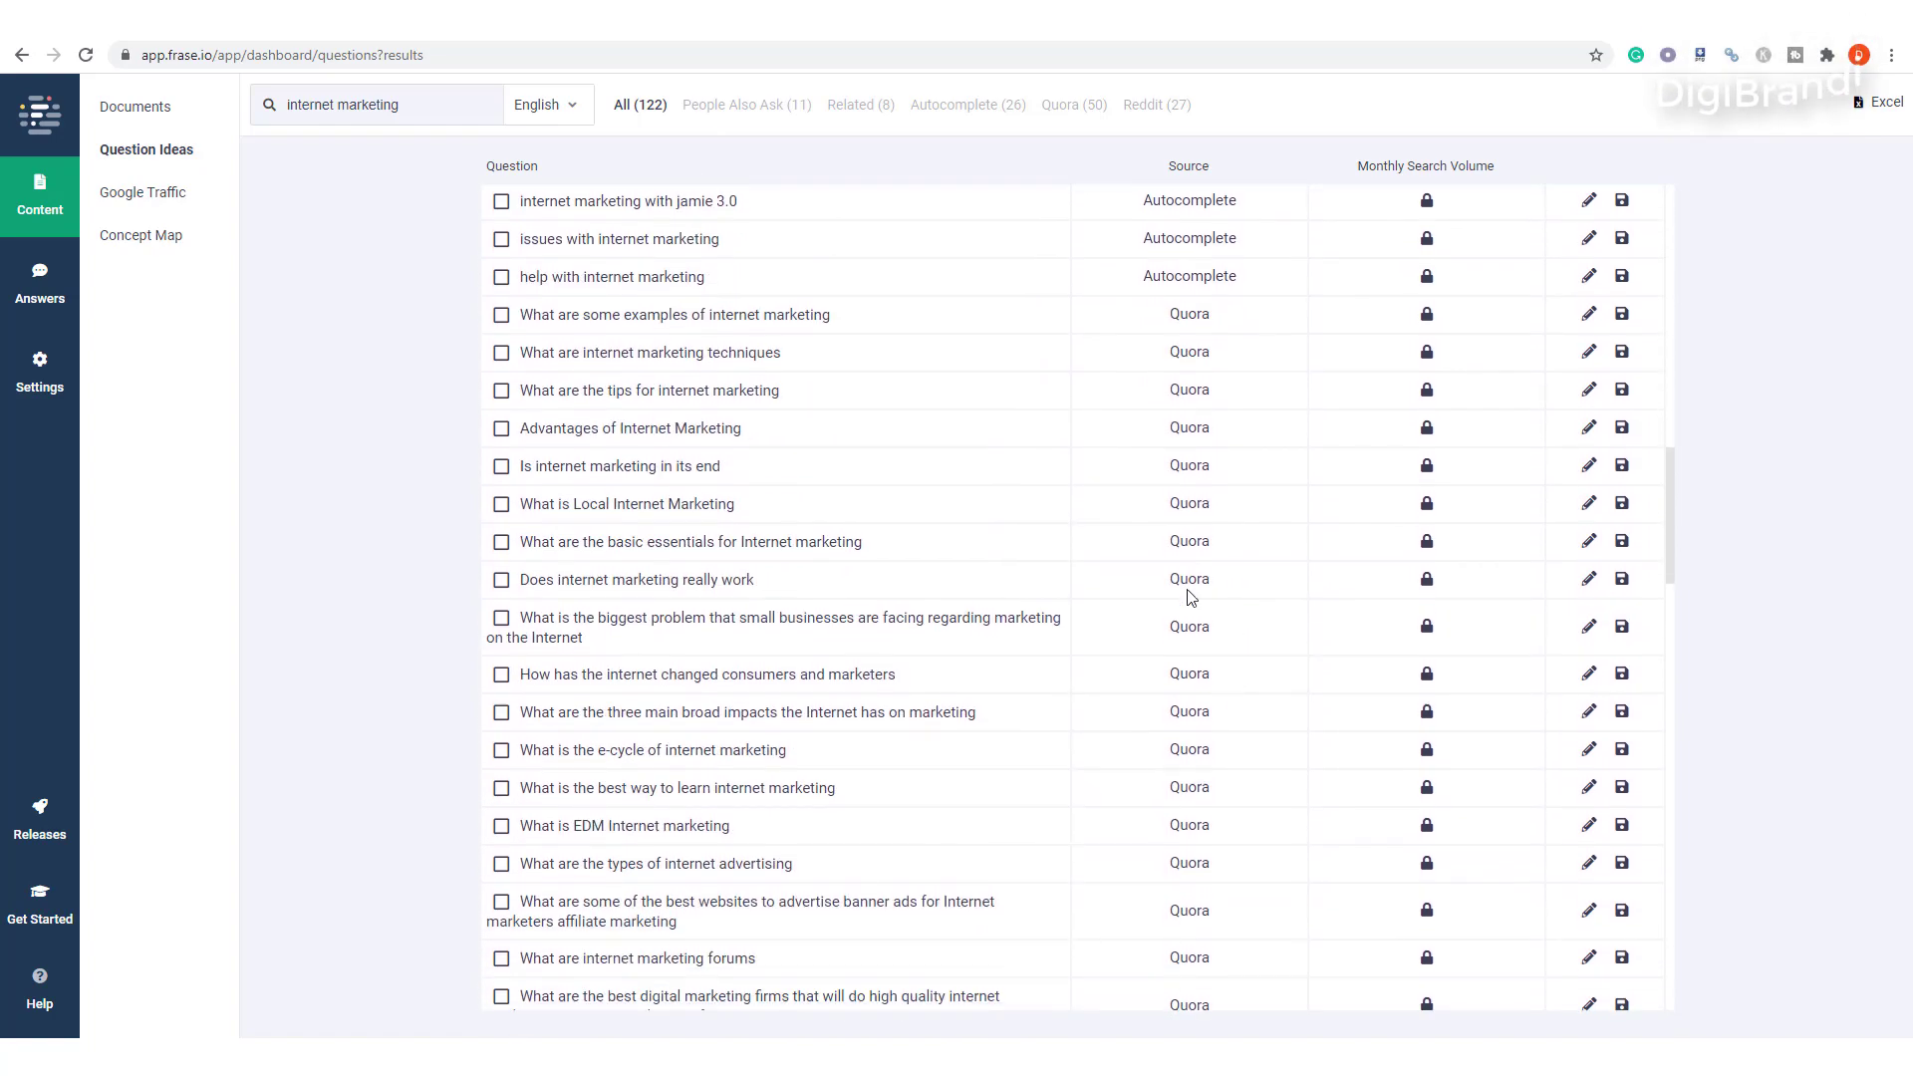
left_click_drag(1670, 499, 1590, 218)
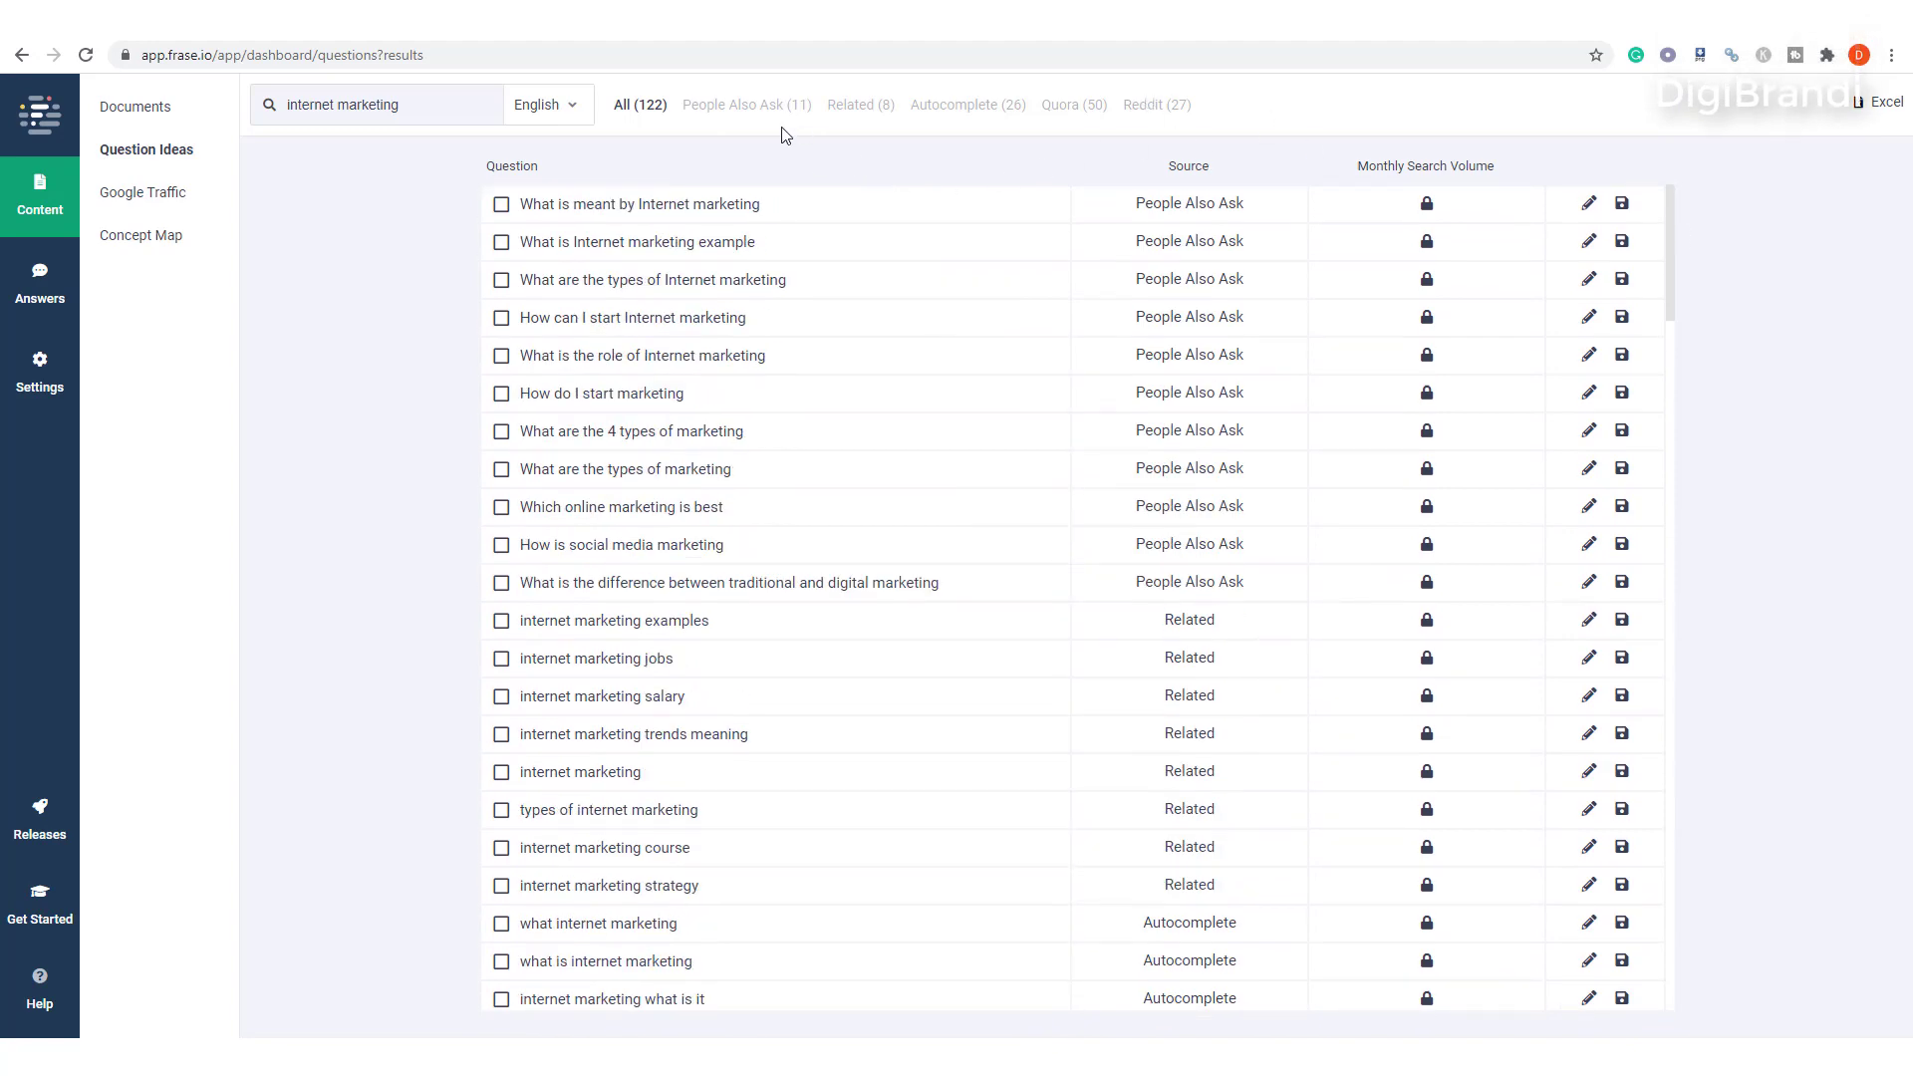
left_click(757, 106)
left_click(857, 105)
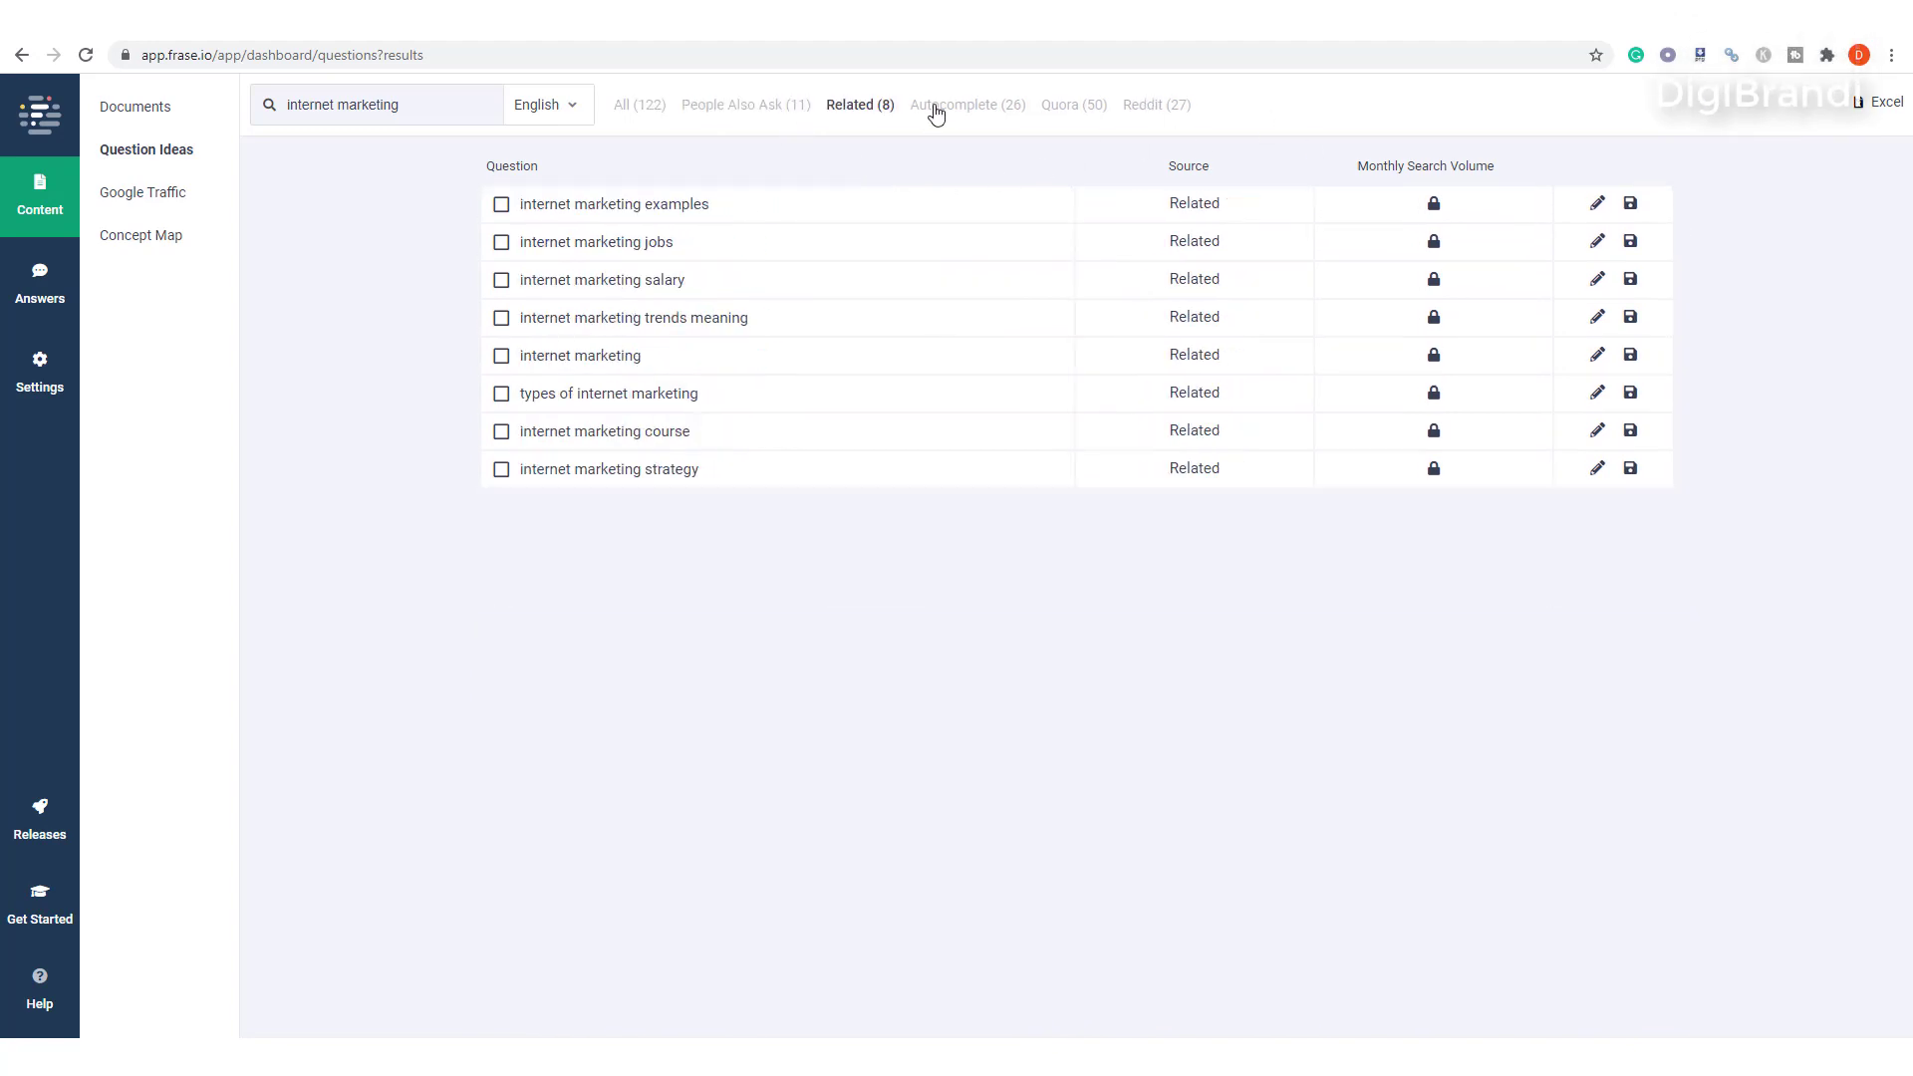
left_click(937, 110)
left_click(1074, 108)
left_click(1166, 107)
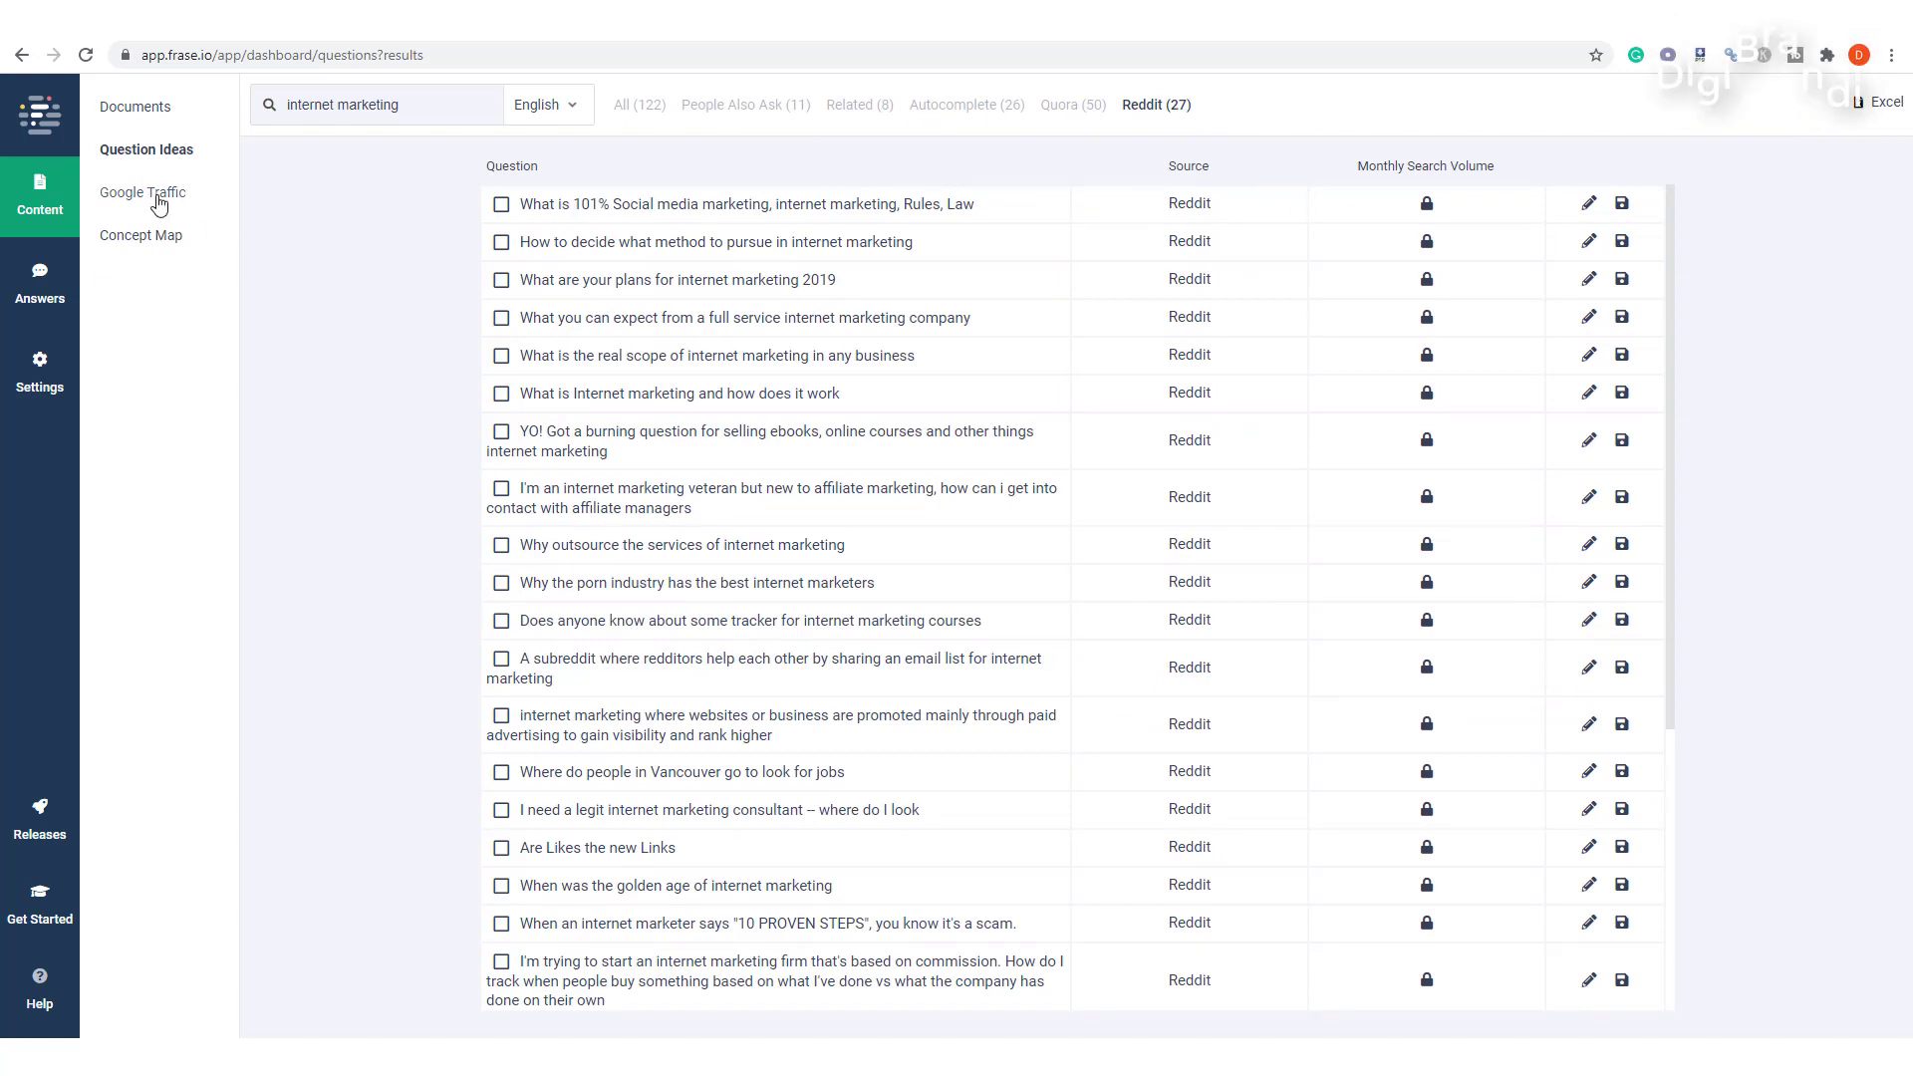
View the Google Traffic page for Search Console question research, and search the Concept Map for "internet marketing".
left_click(158, 202)
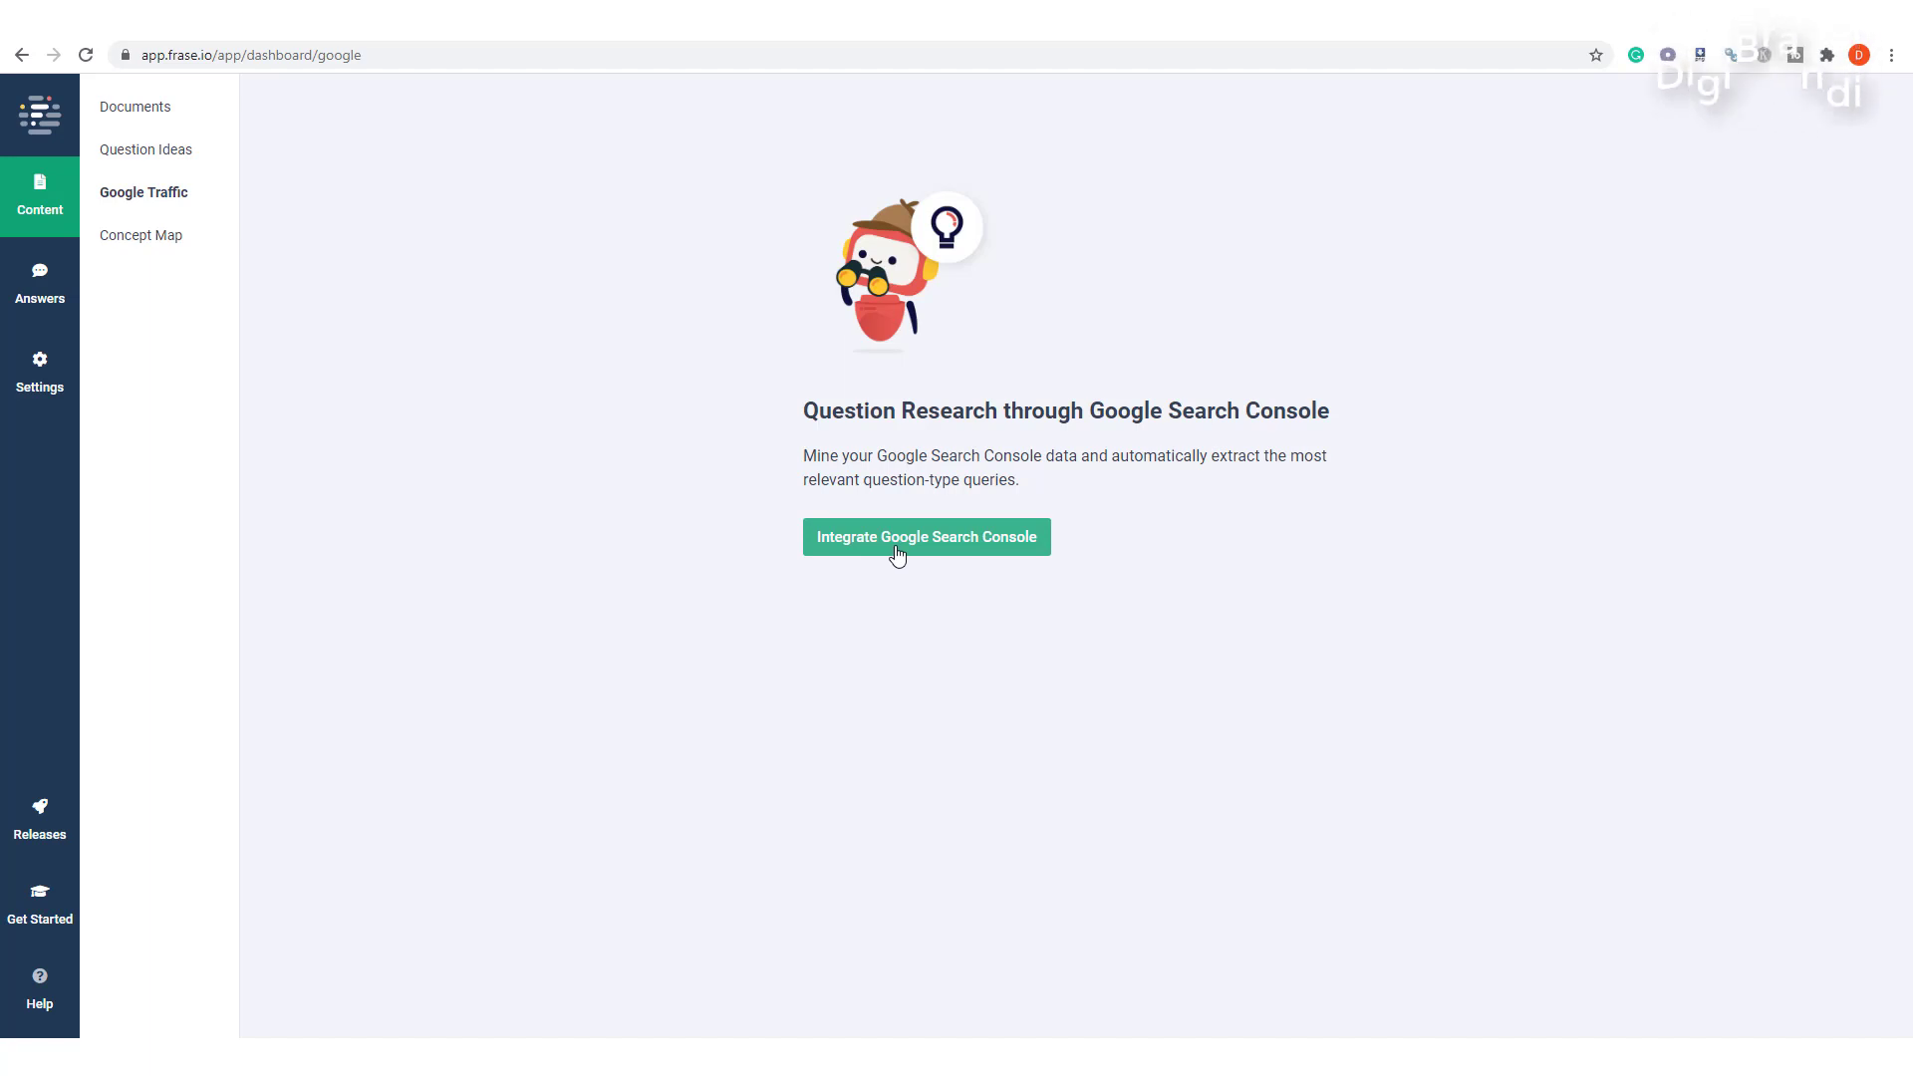
left_click(141, 237)
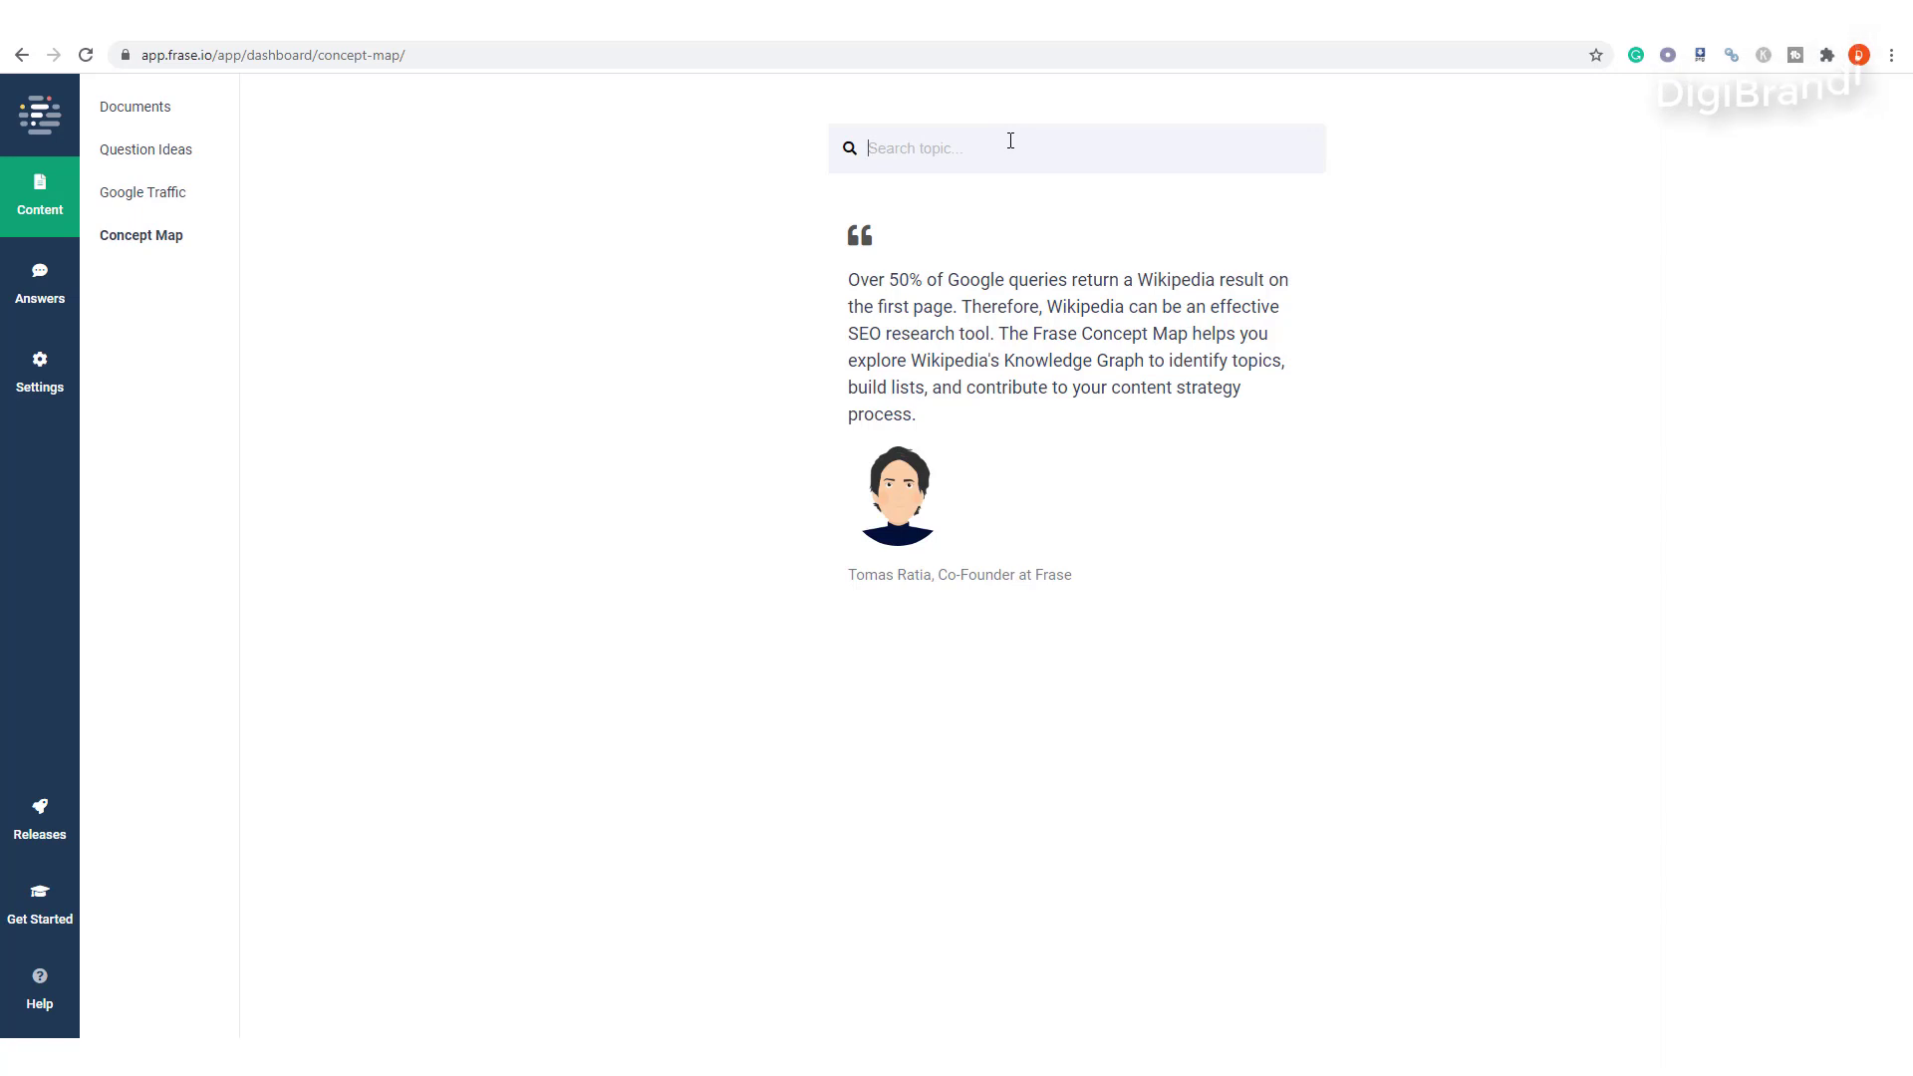
type("intt")
key("BackSpace")
type("ernet marketing")
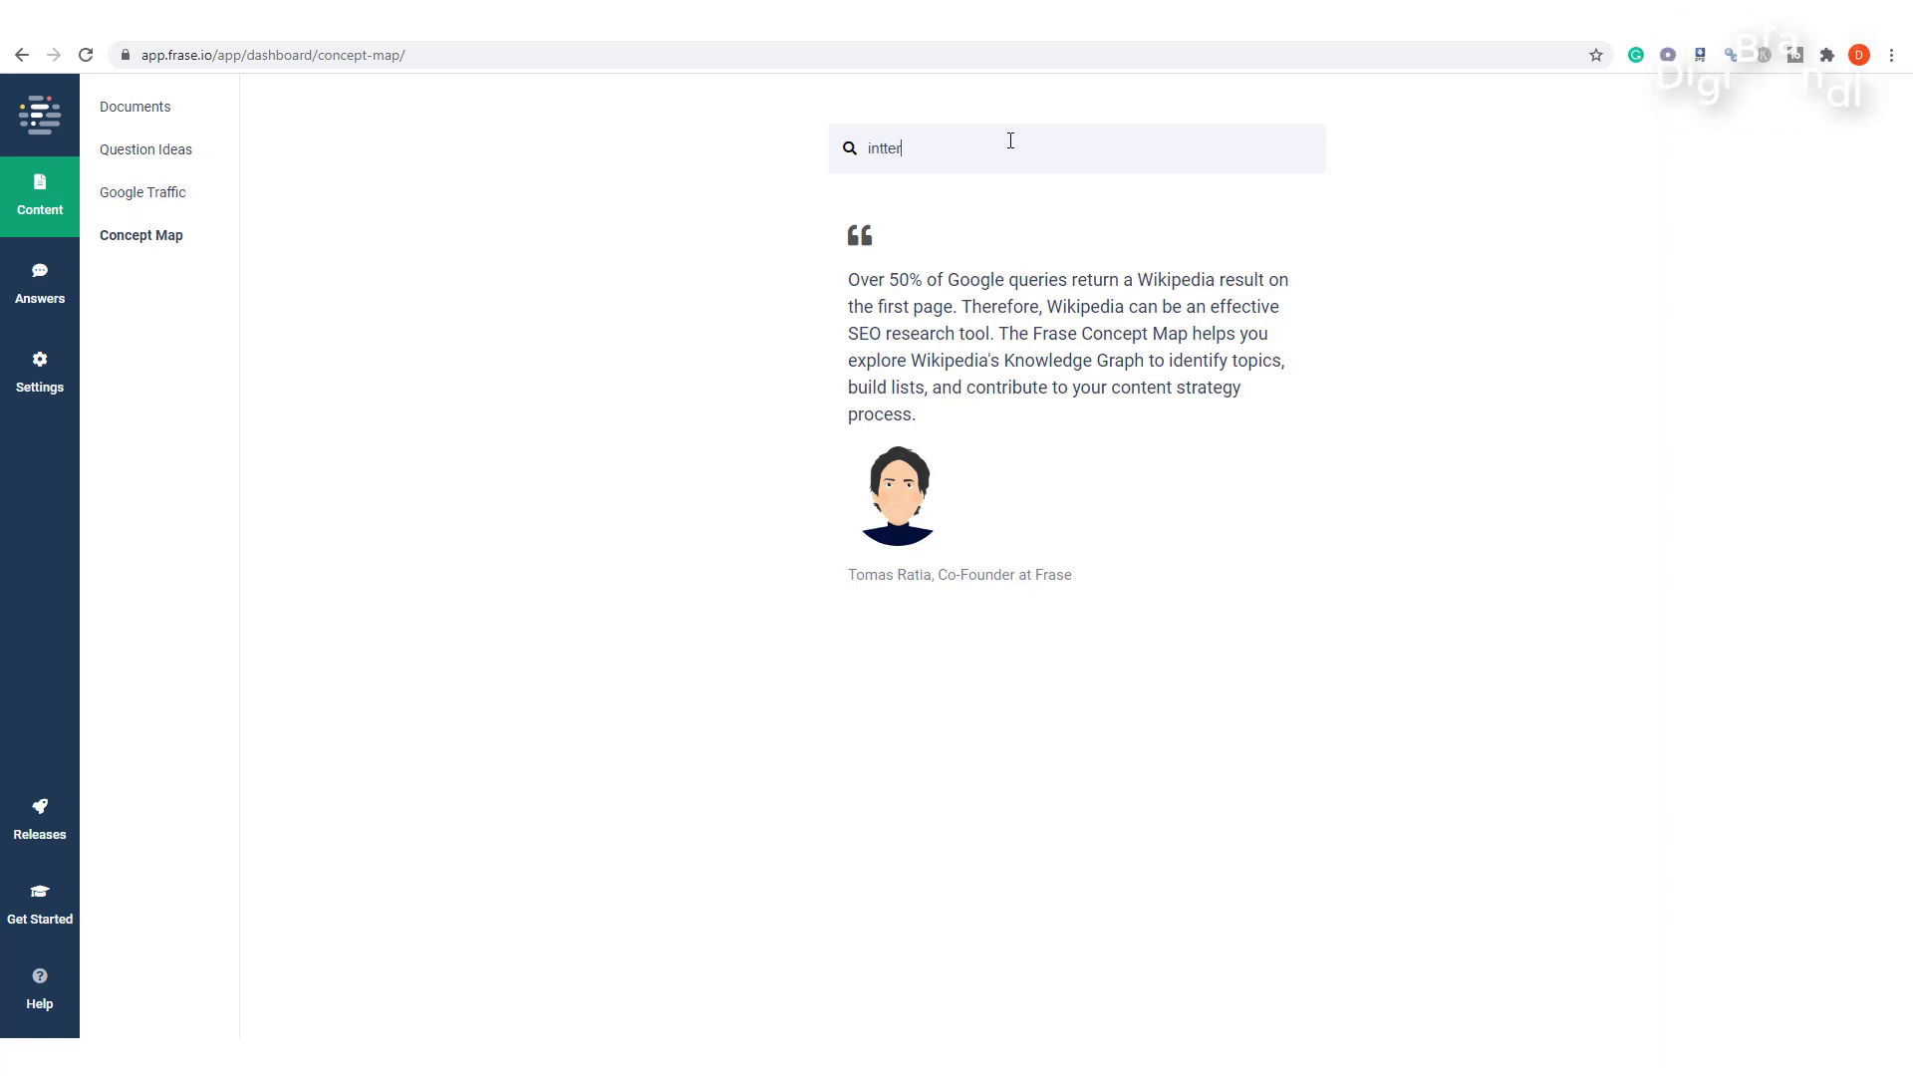
key("Return")
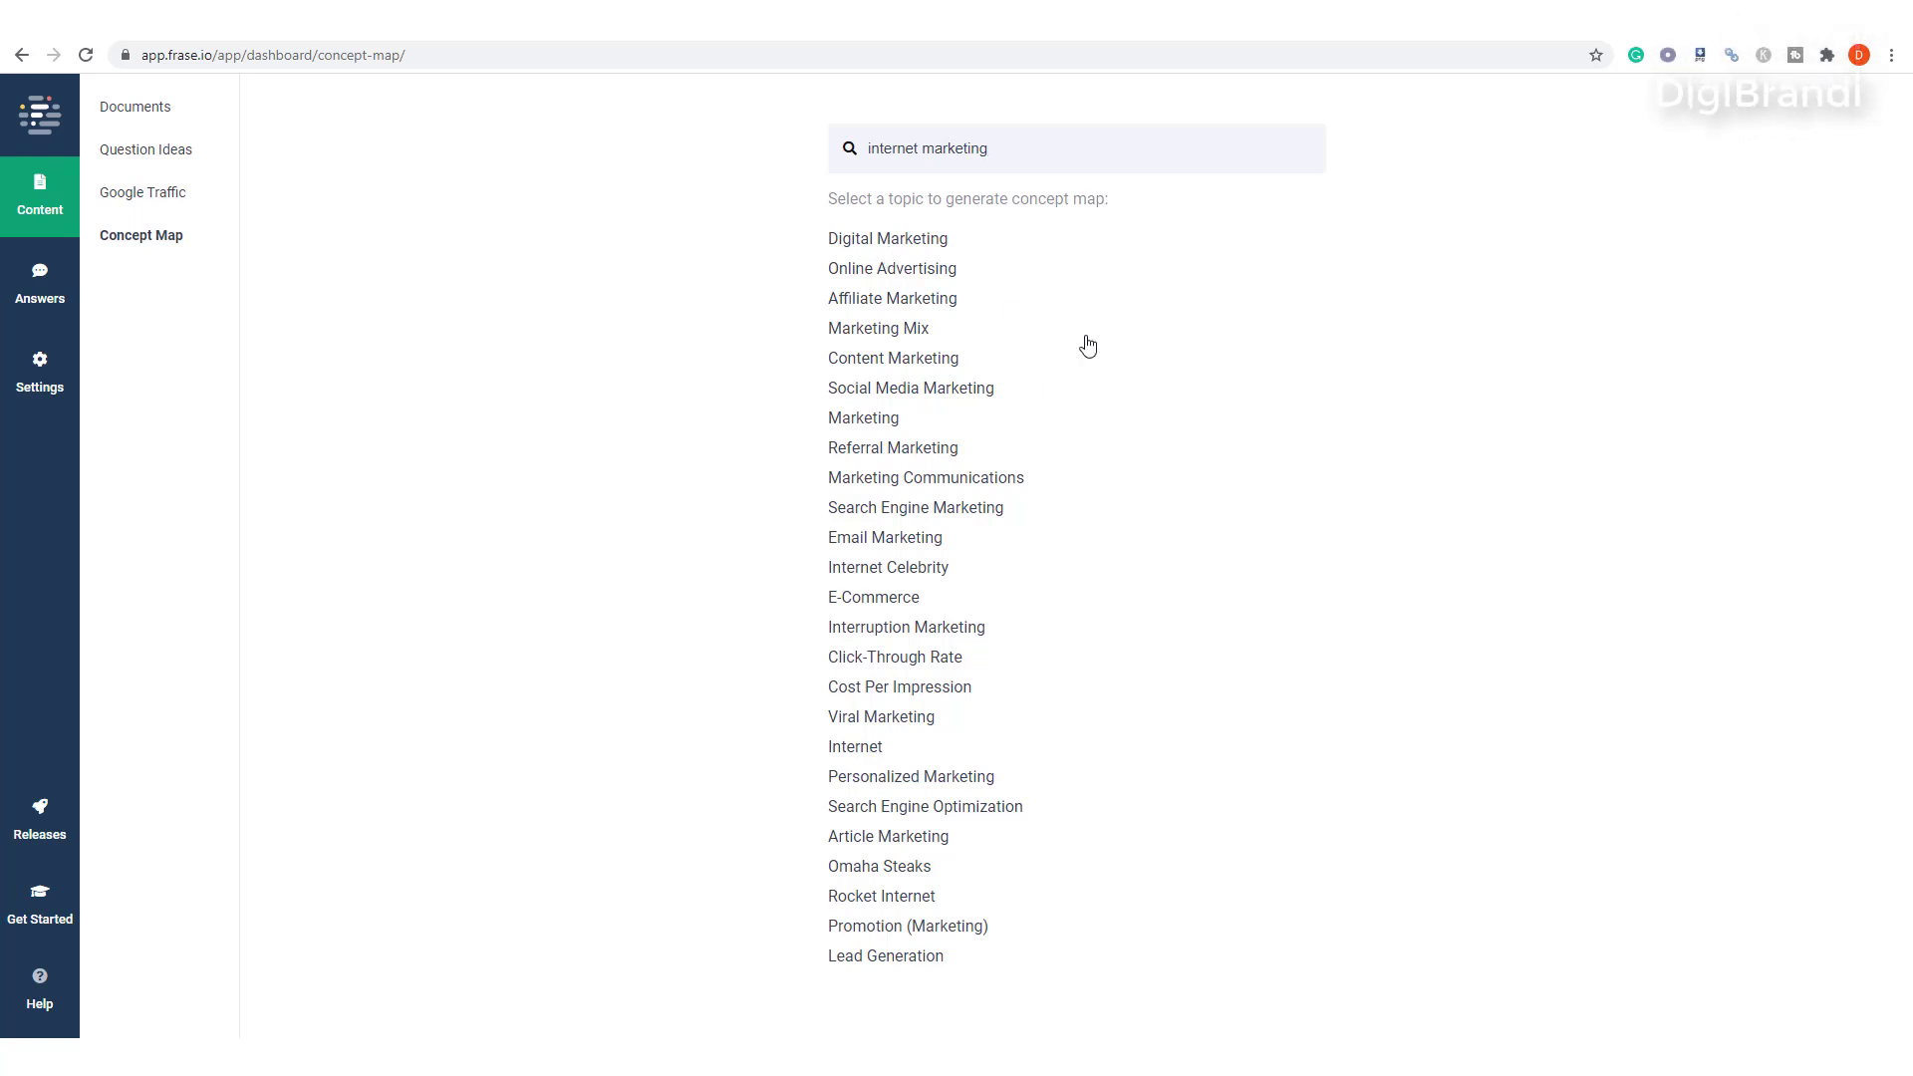
Generate the Affiliate Marketing concept map, list its Affiliate marketing category, and follow the map through Affiliate network to Web analytics.
left_click(892, 307)
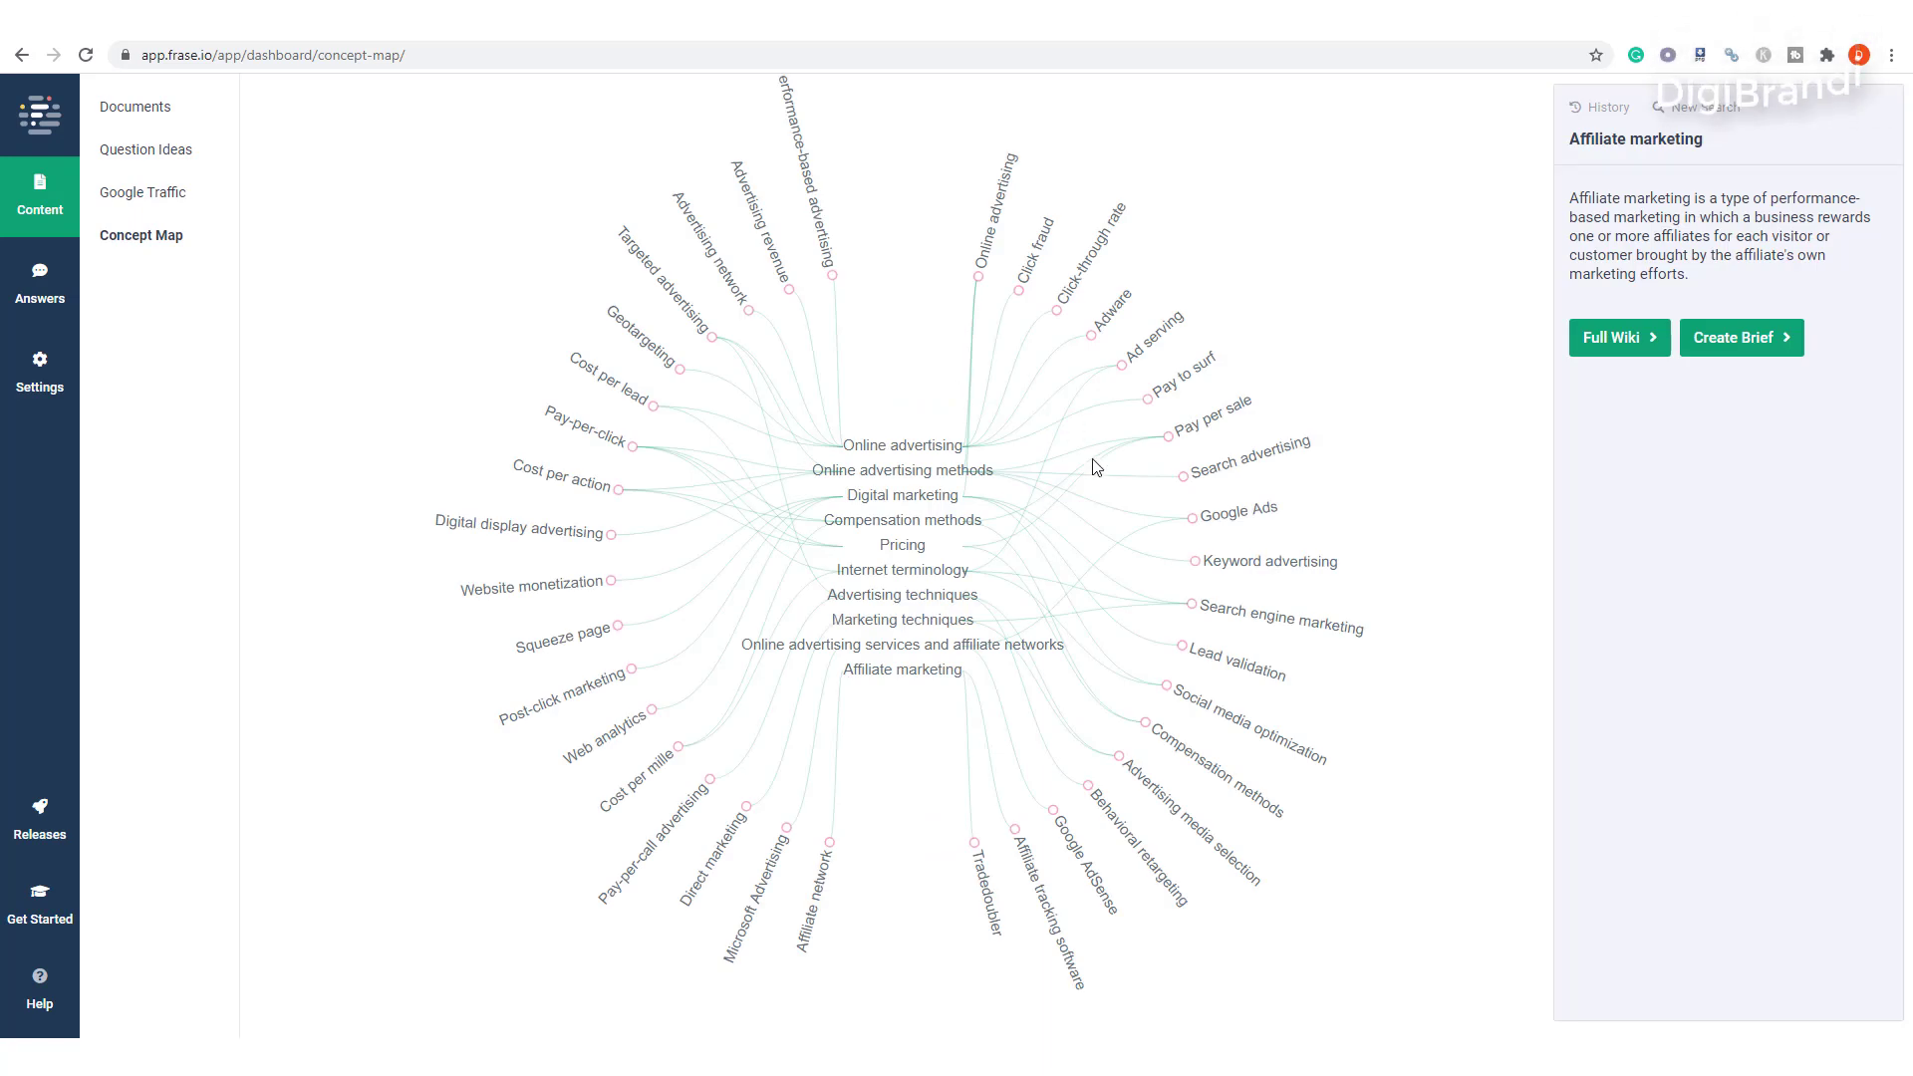
left_click(883, 674)
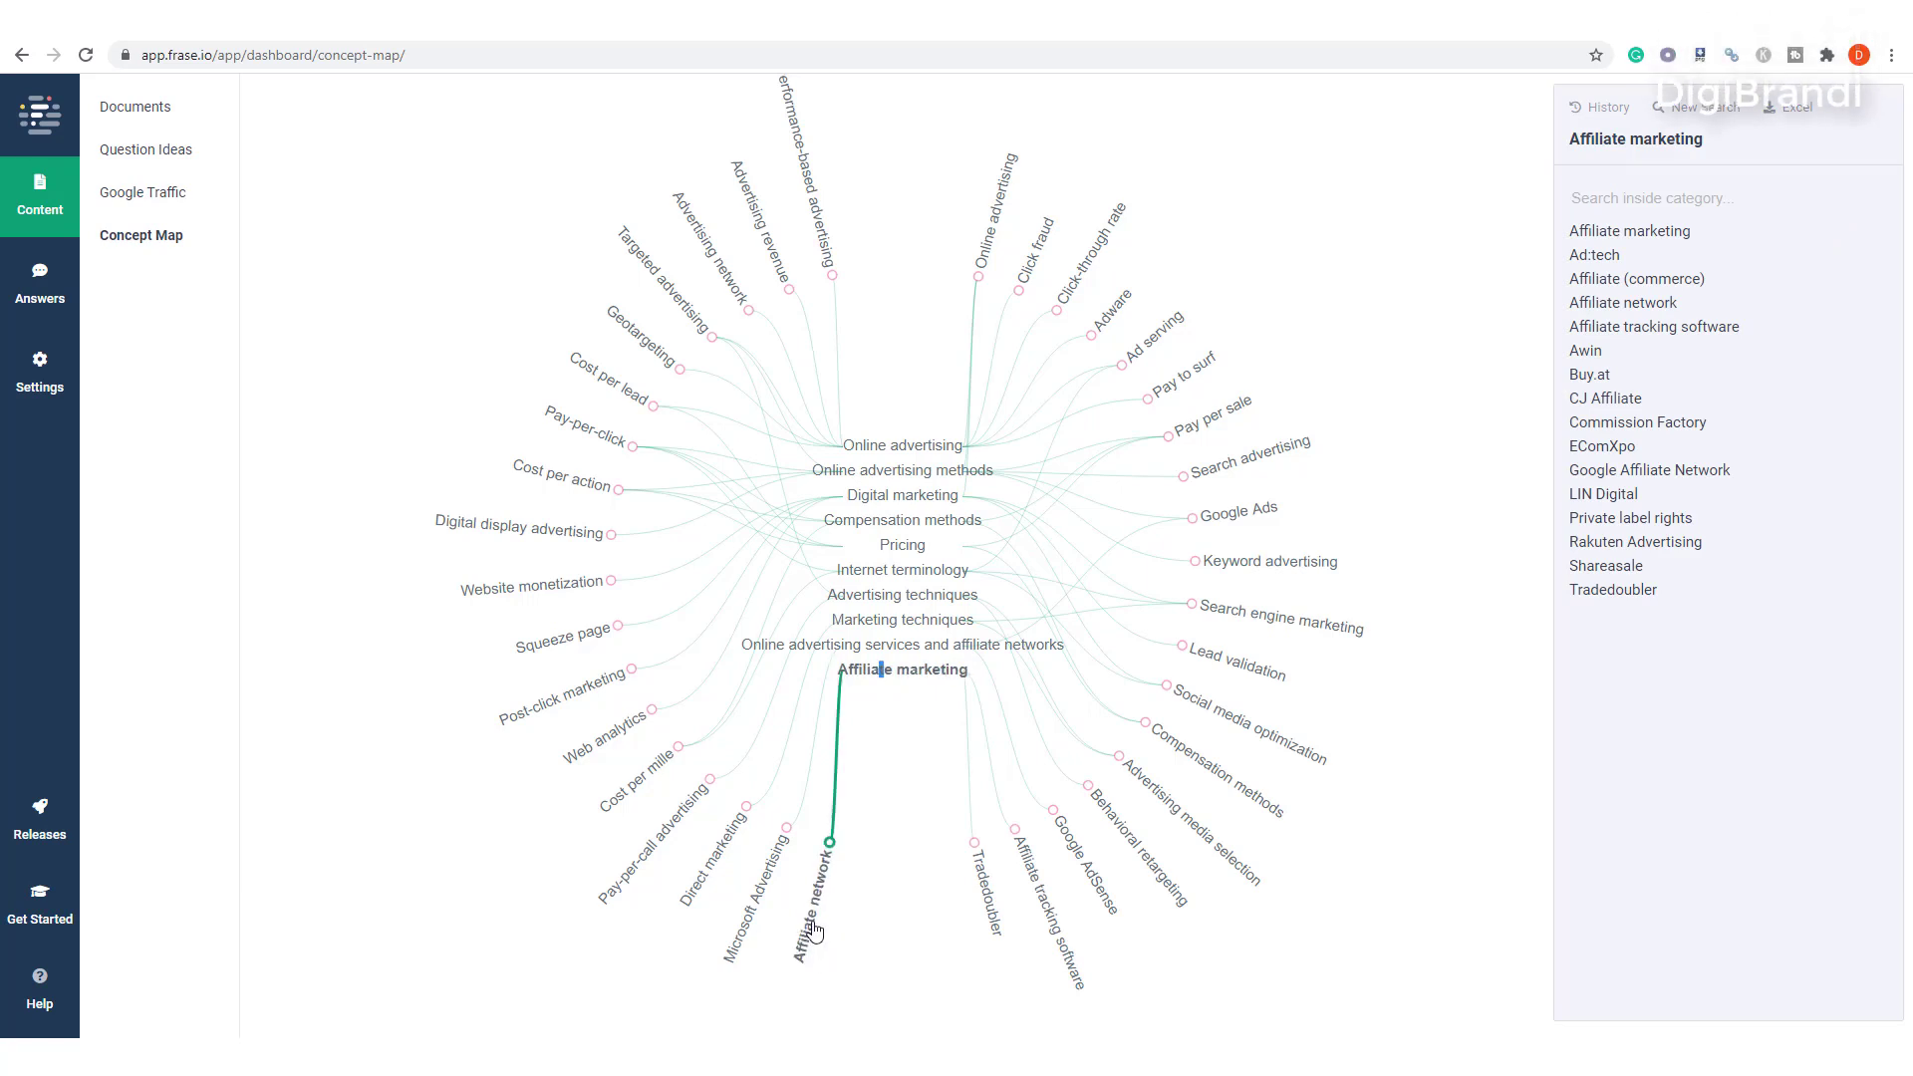
left_click(815, 930)
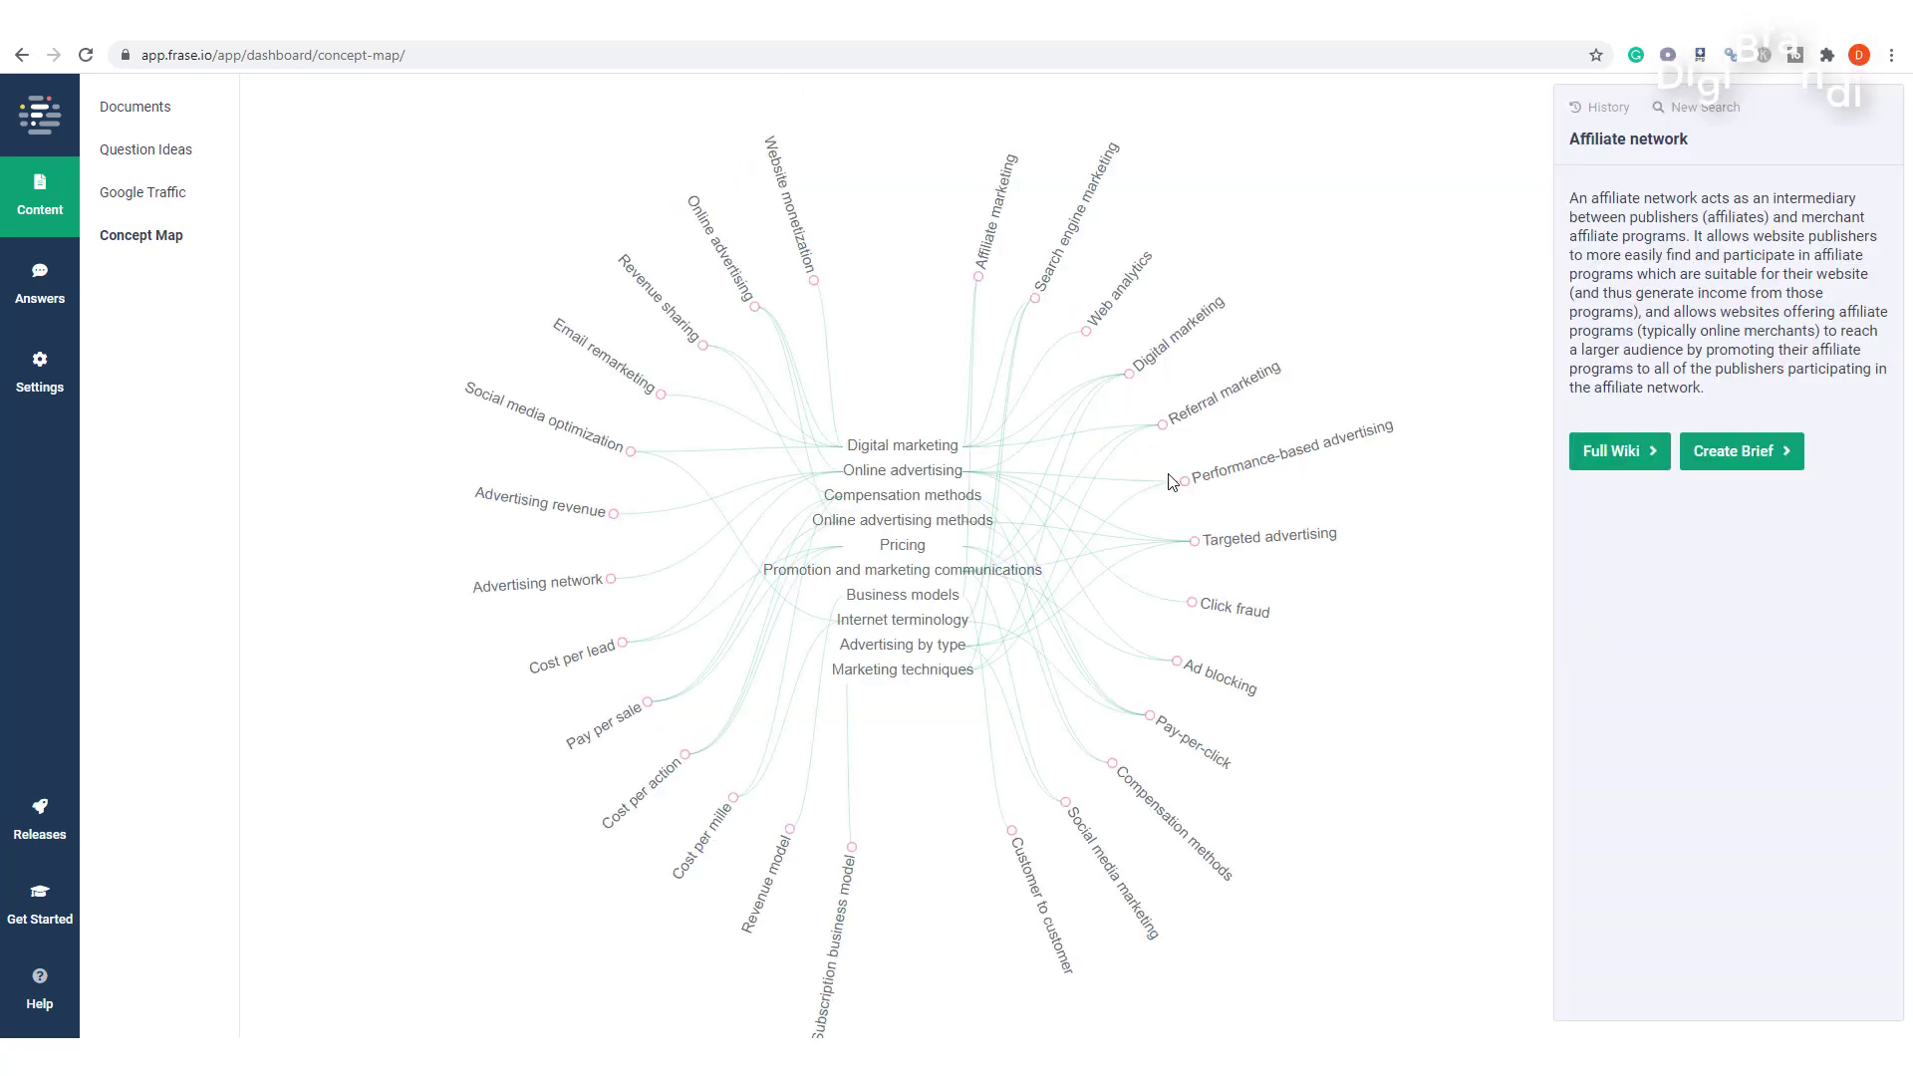
left_click(1117, 305)
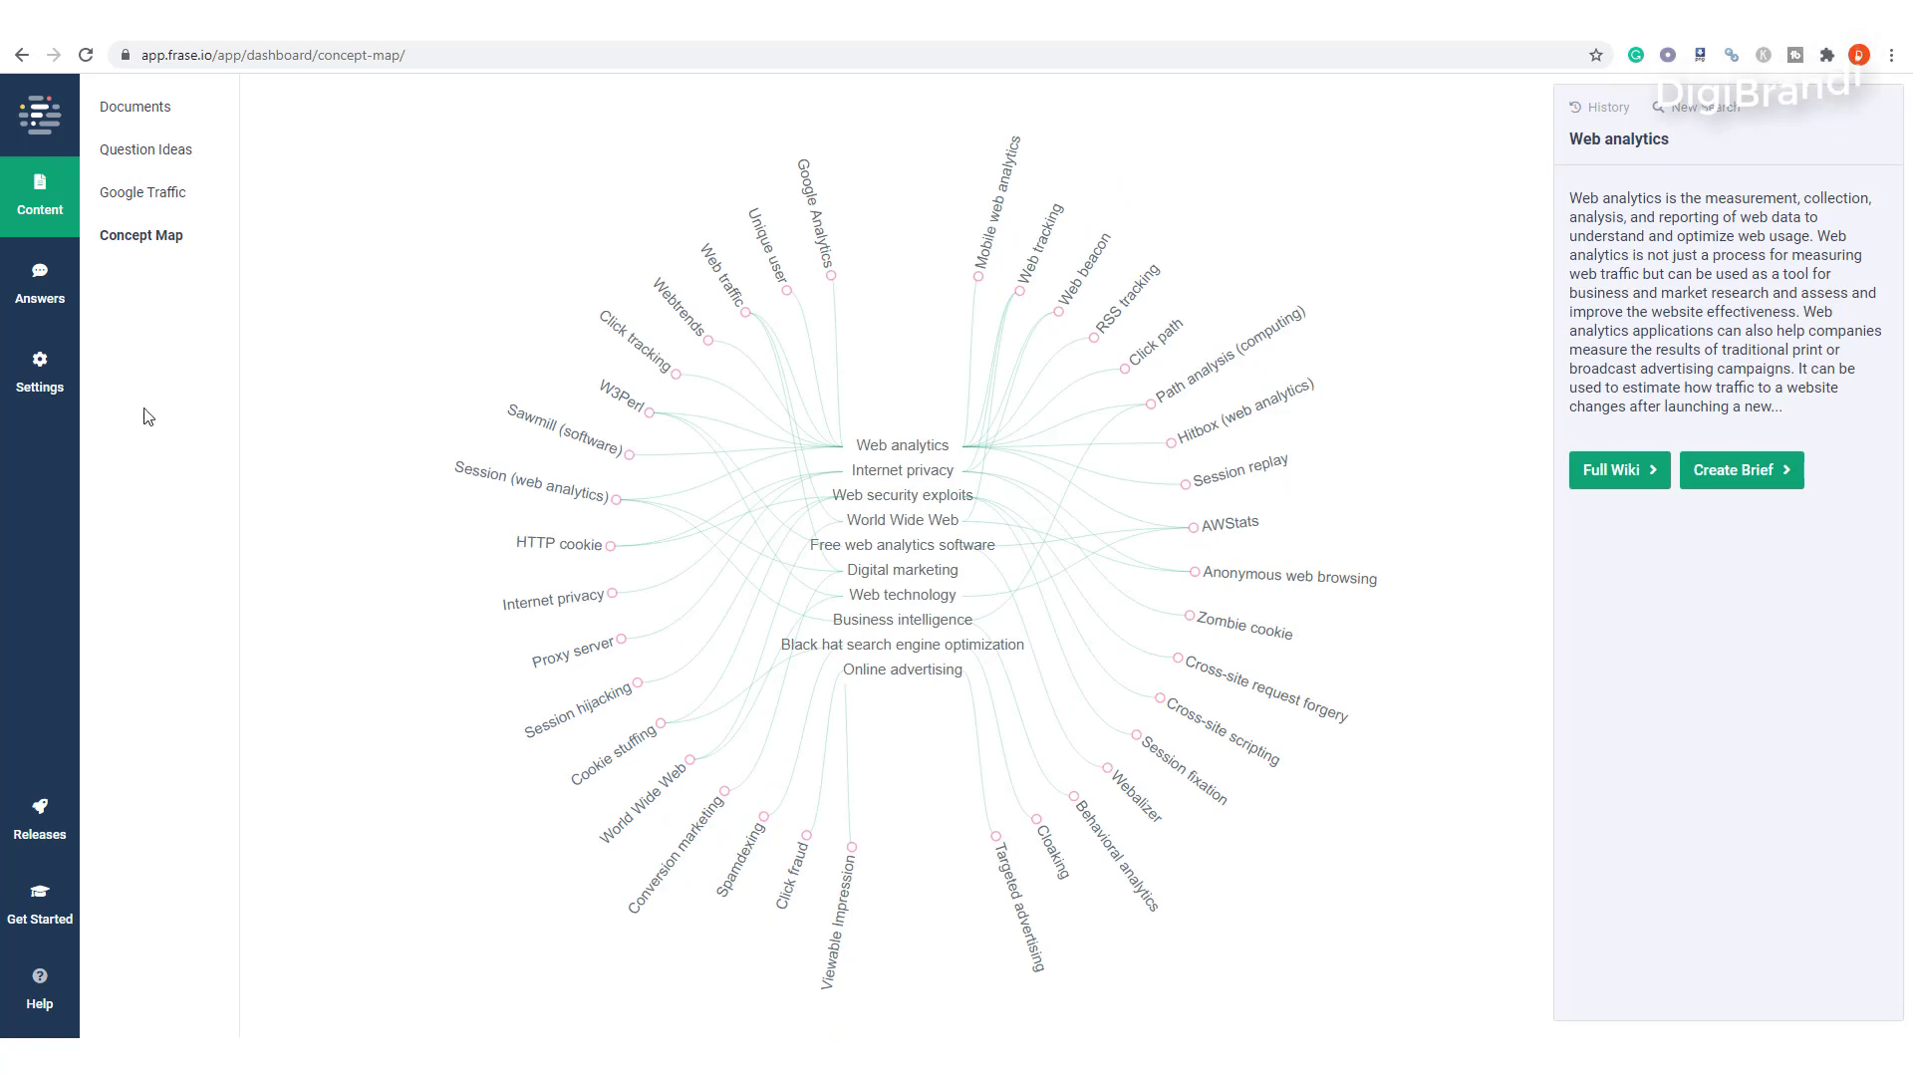
Read the Website Crawl description in the Answers section, and open the setup form for a new crawl.
left_click(47, 297)
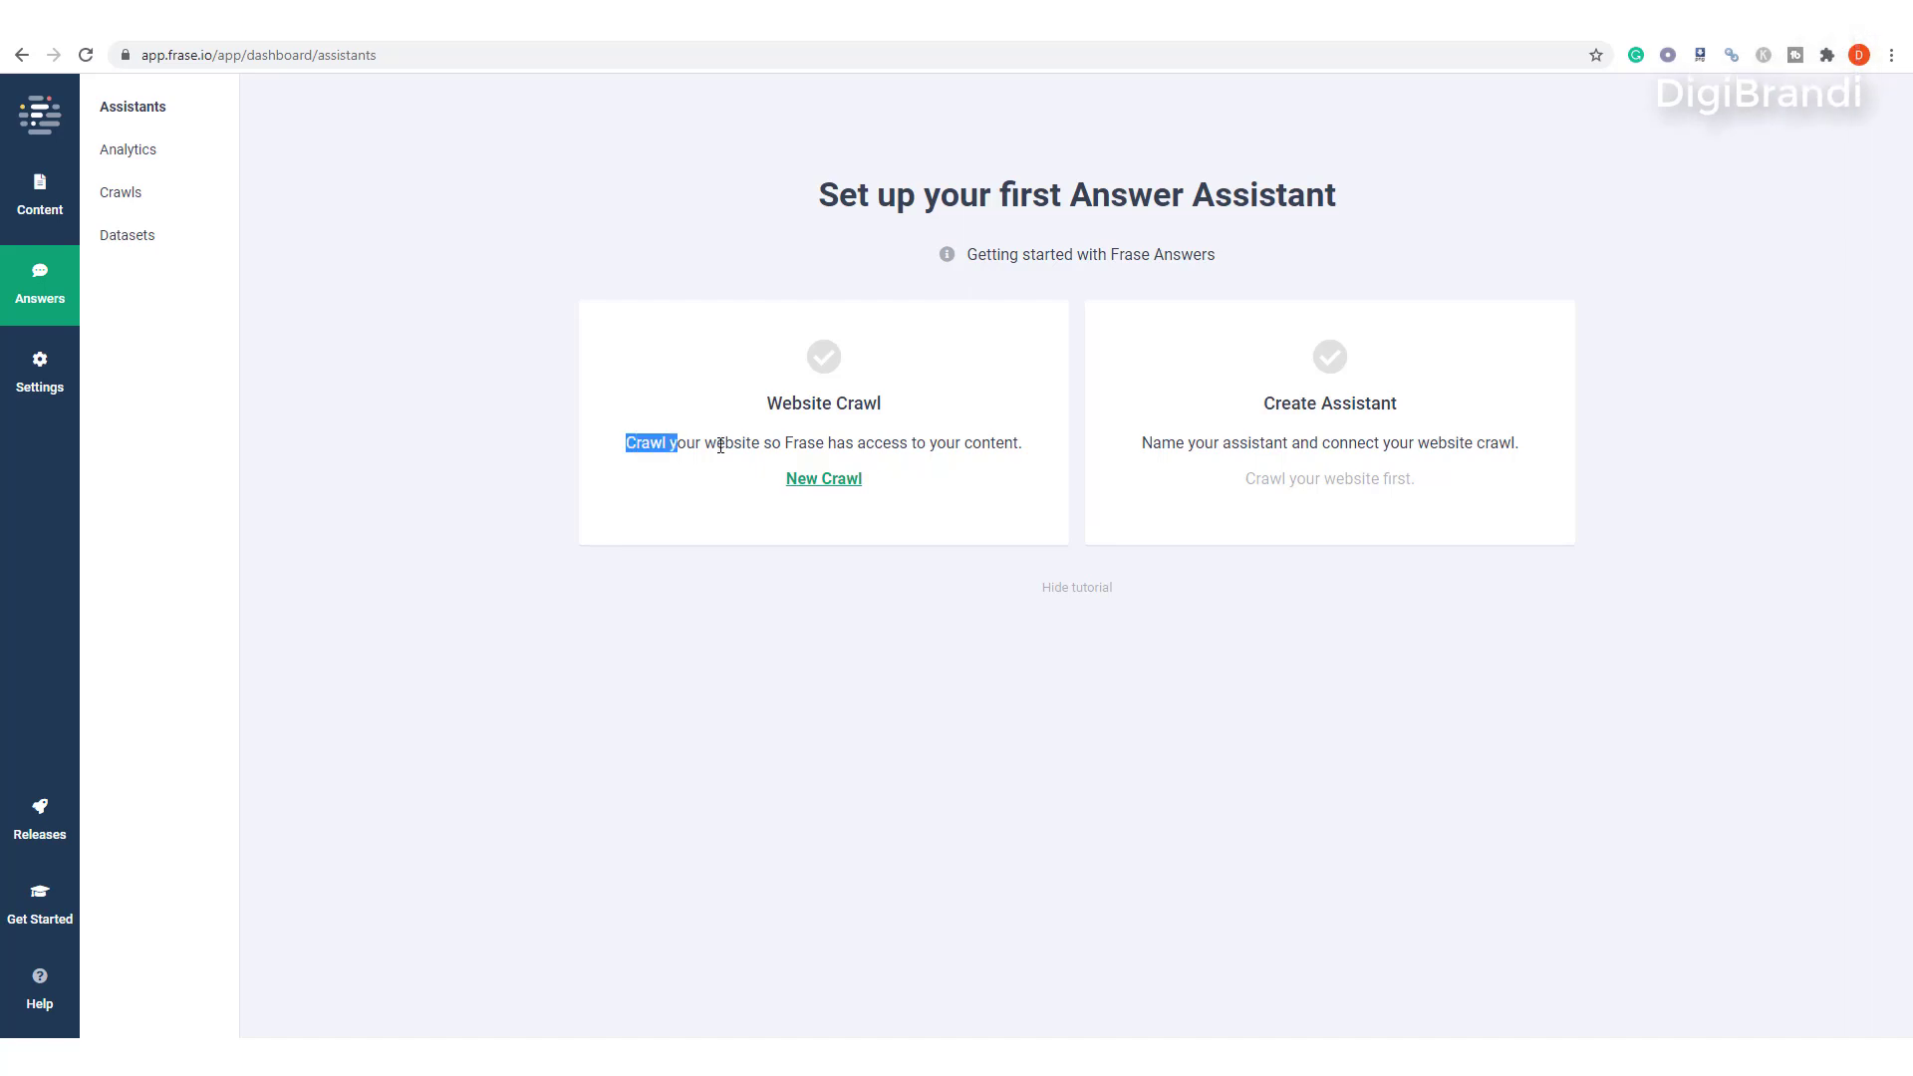
left_click_drag(720, 445, 1029, 448)
left_click(982, 472)
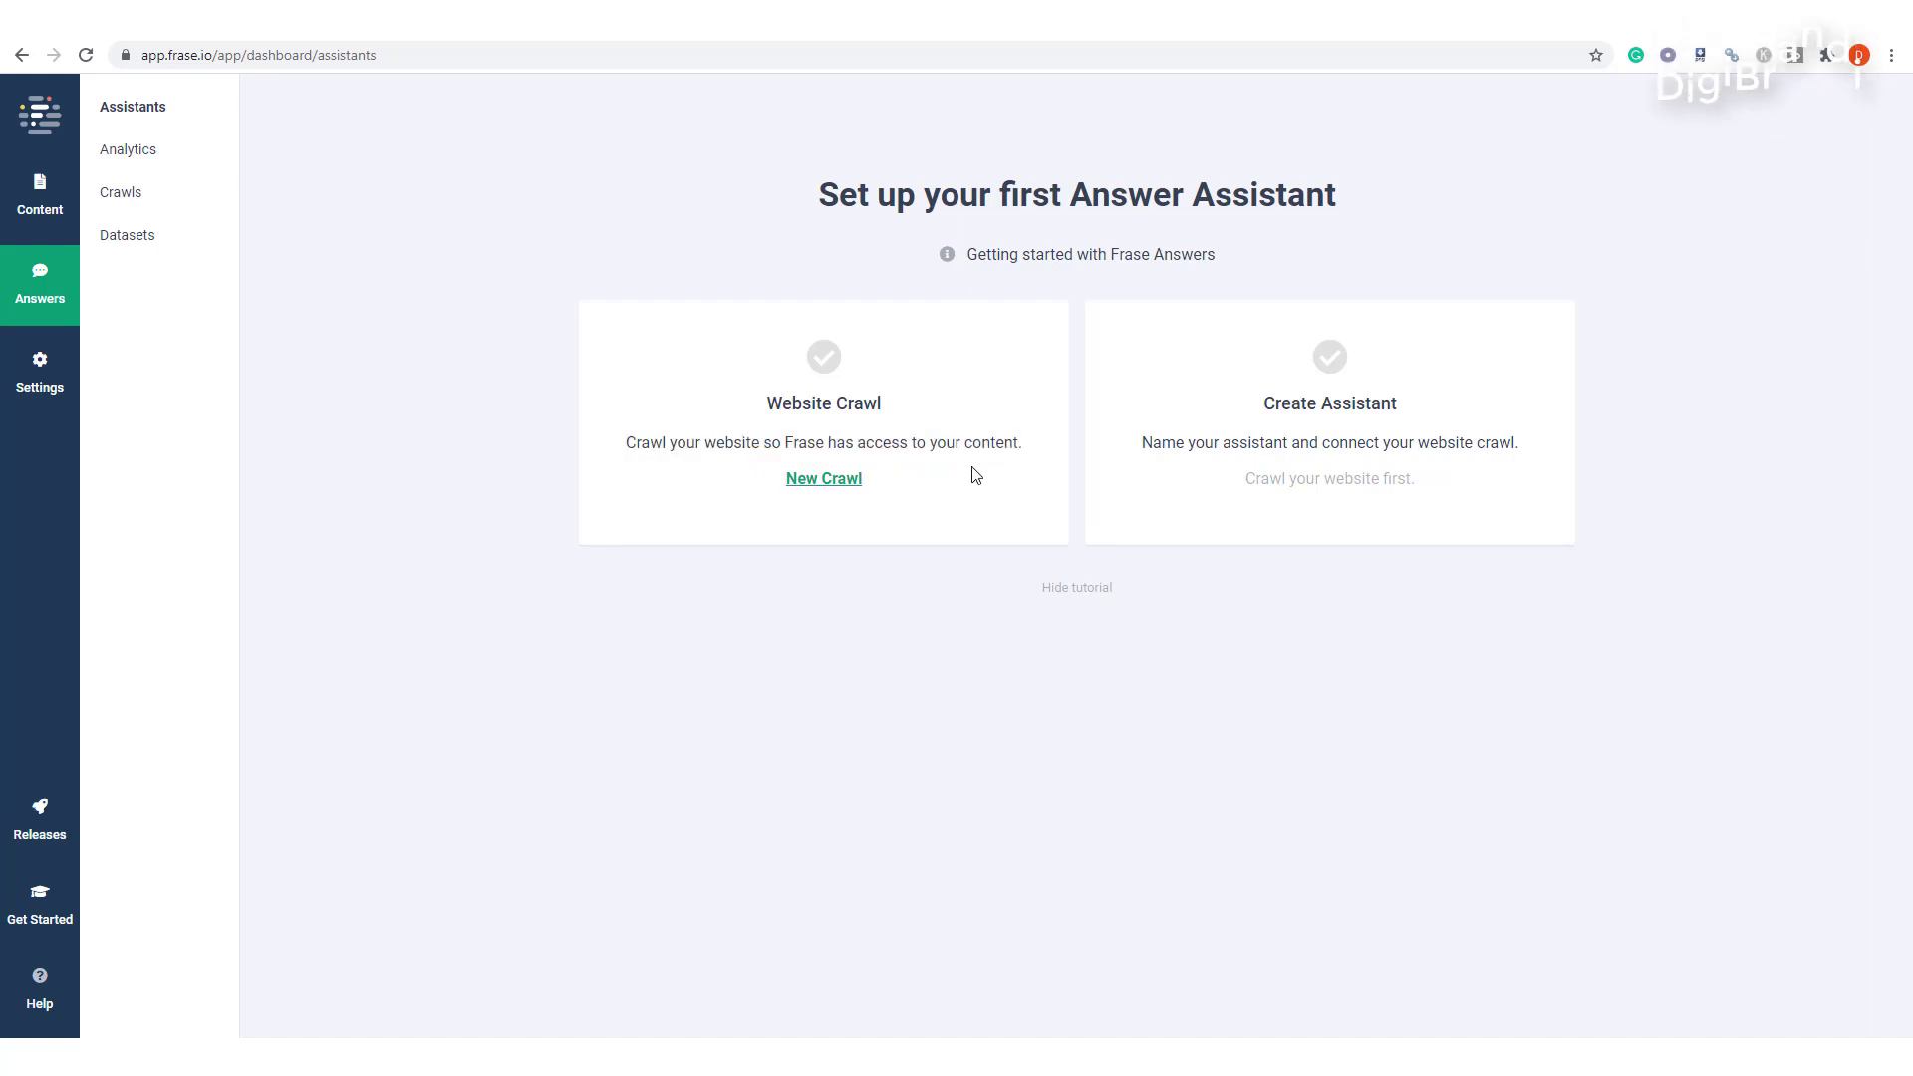
left_click(811, 486)
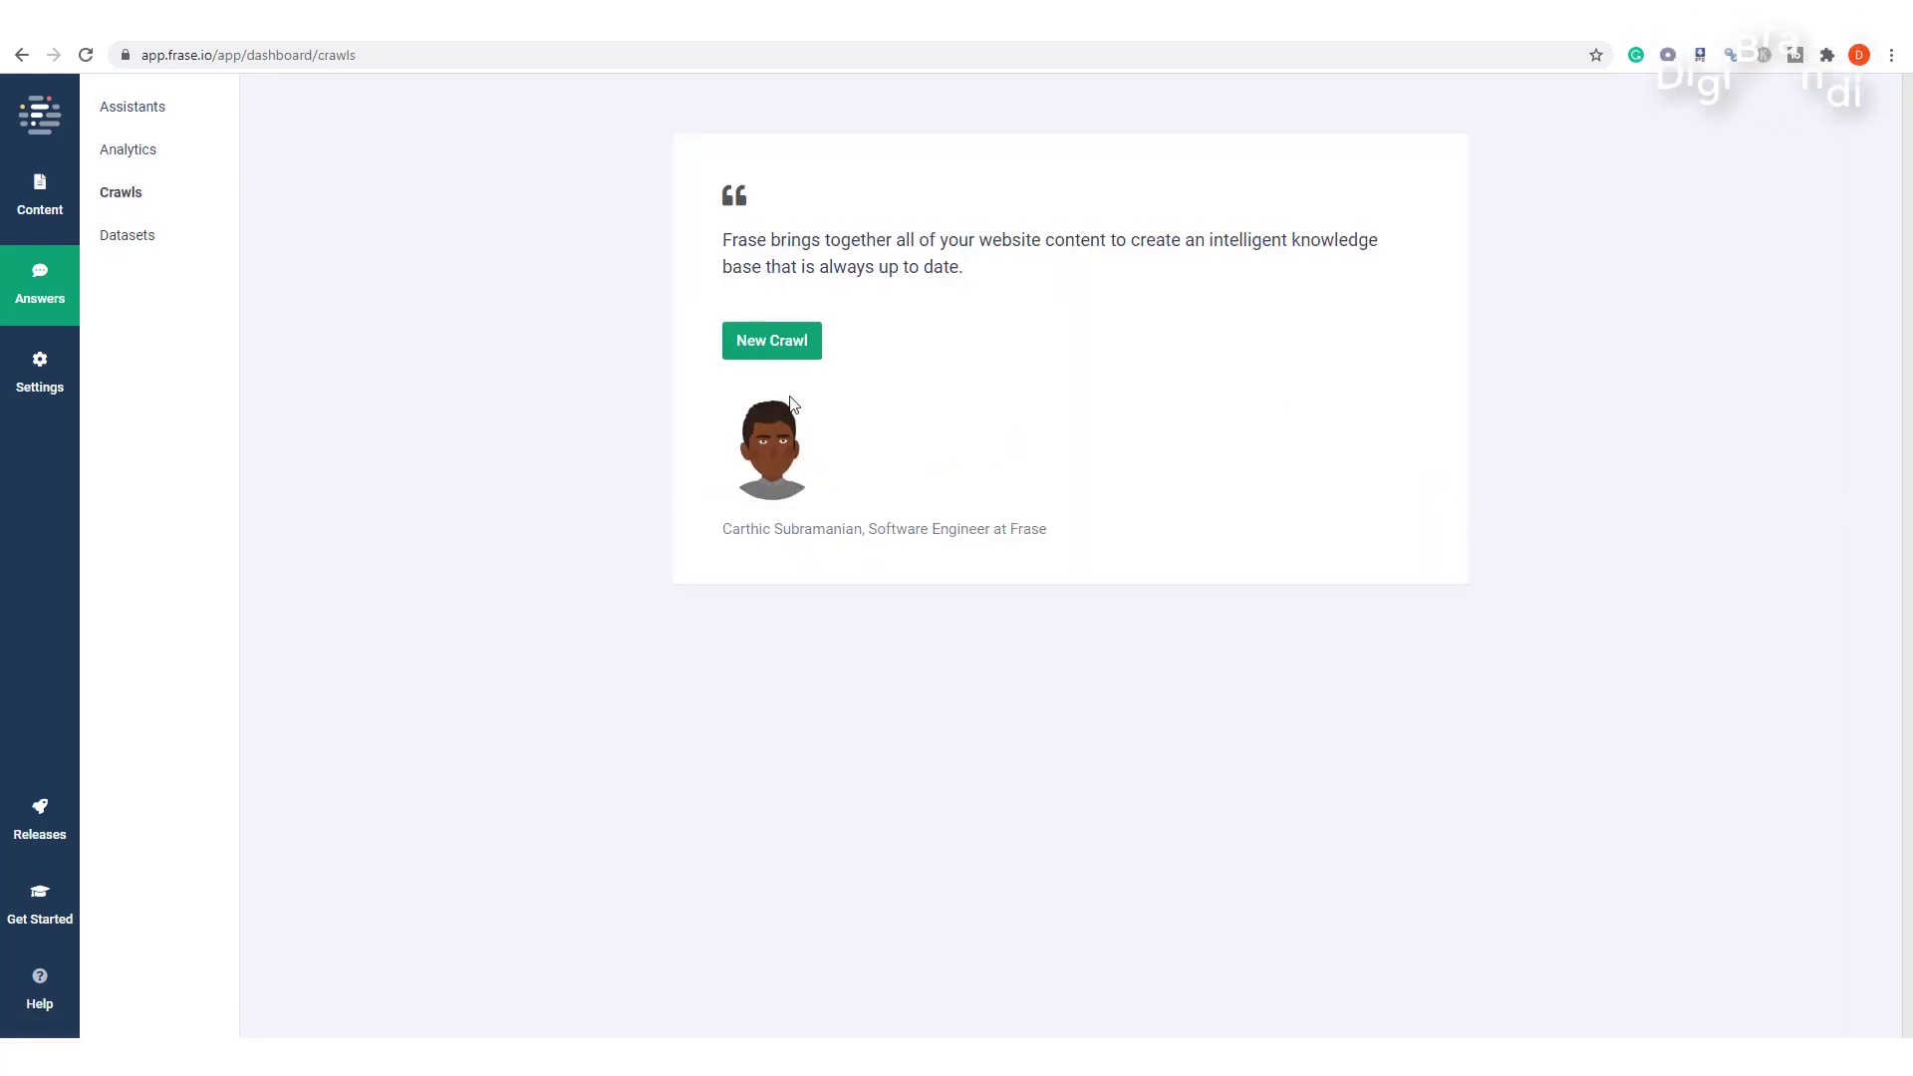
left_click(784, 349)
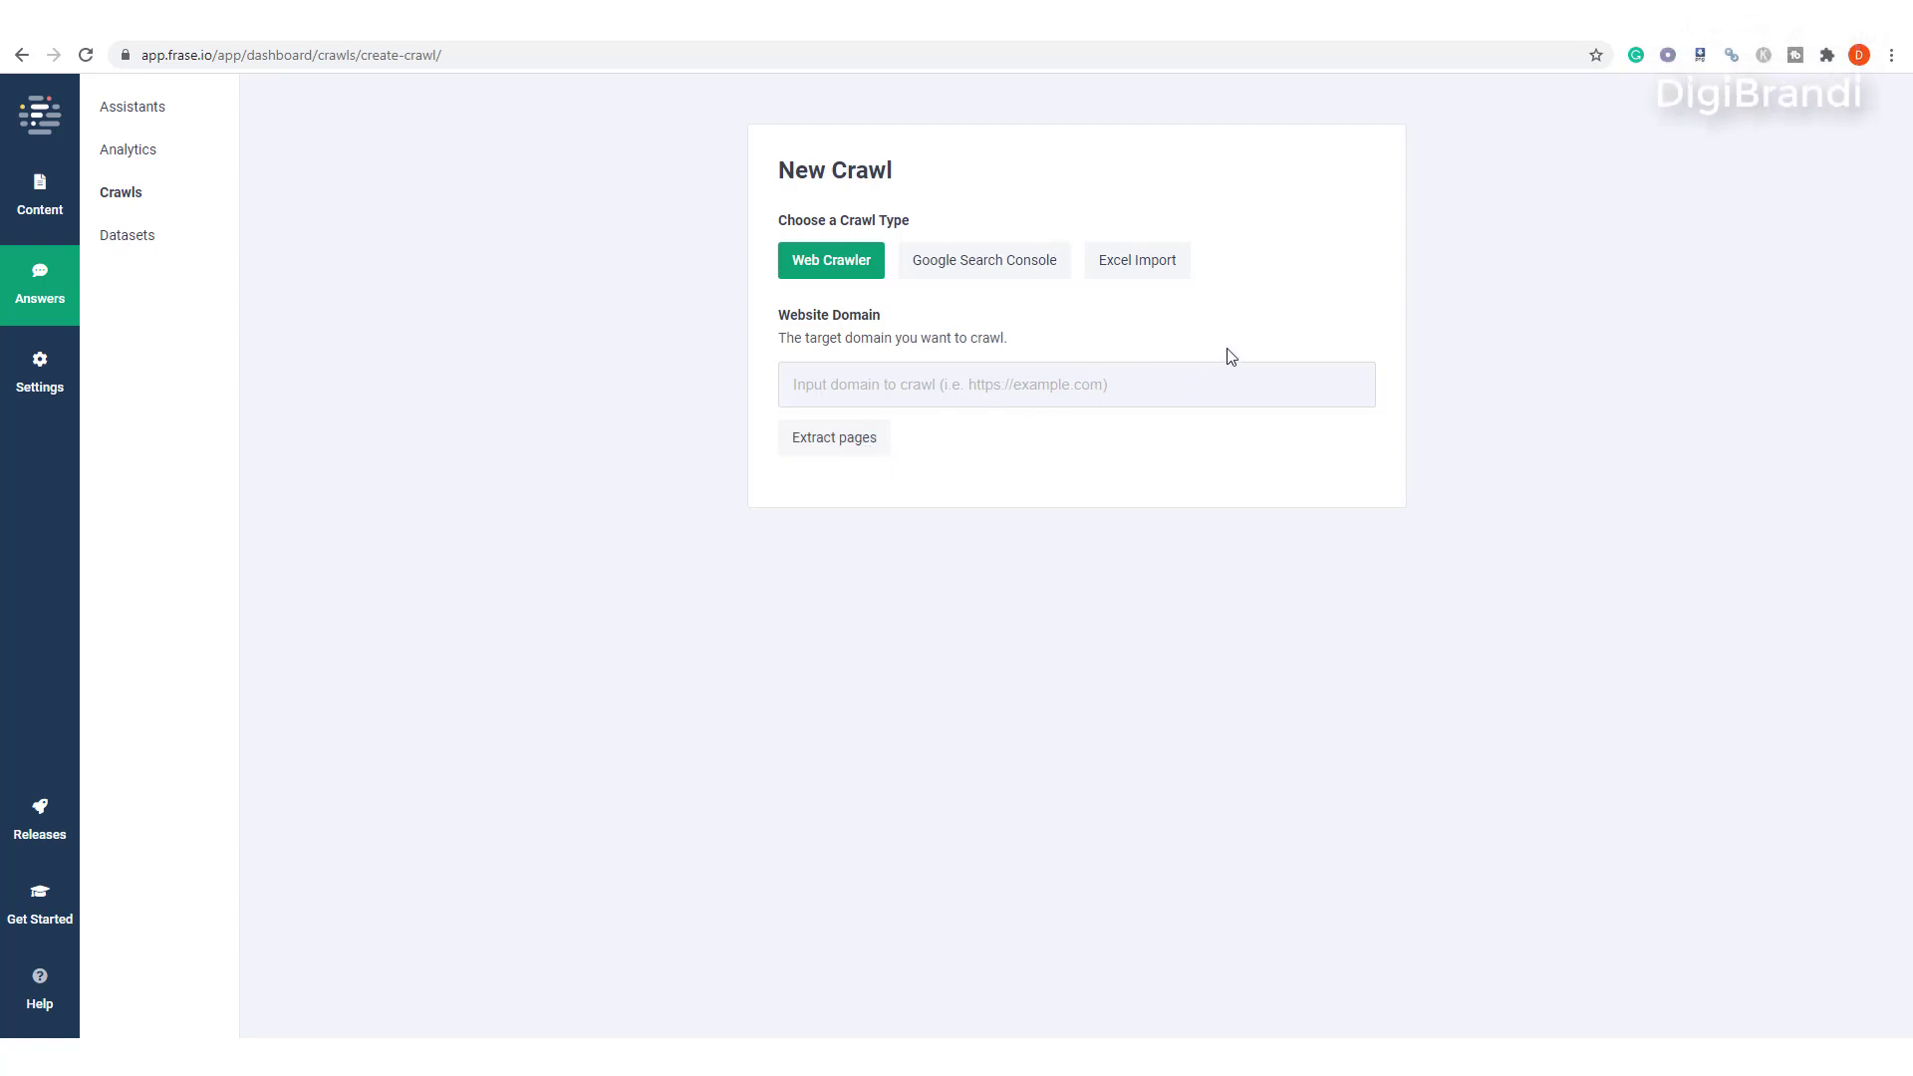
Open the chat assistant on the Frase website, and view the analytics of the dashboard's Answers section.
left_click(394, 40)
left_click(1844, 991)
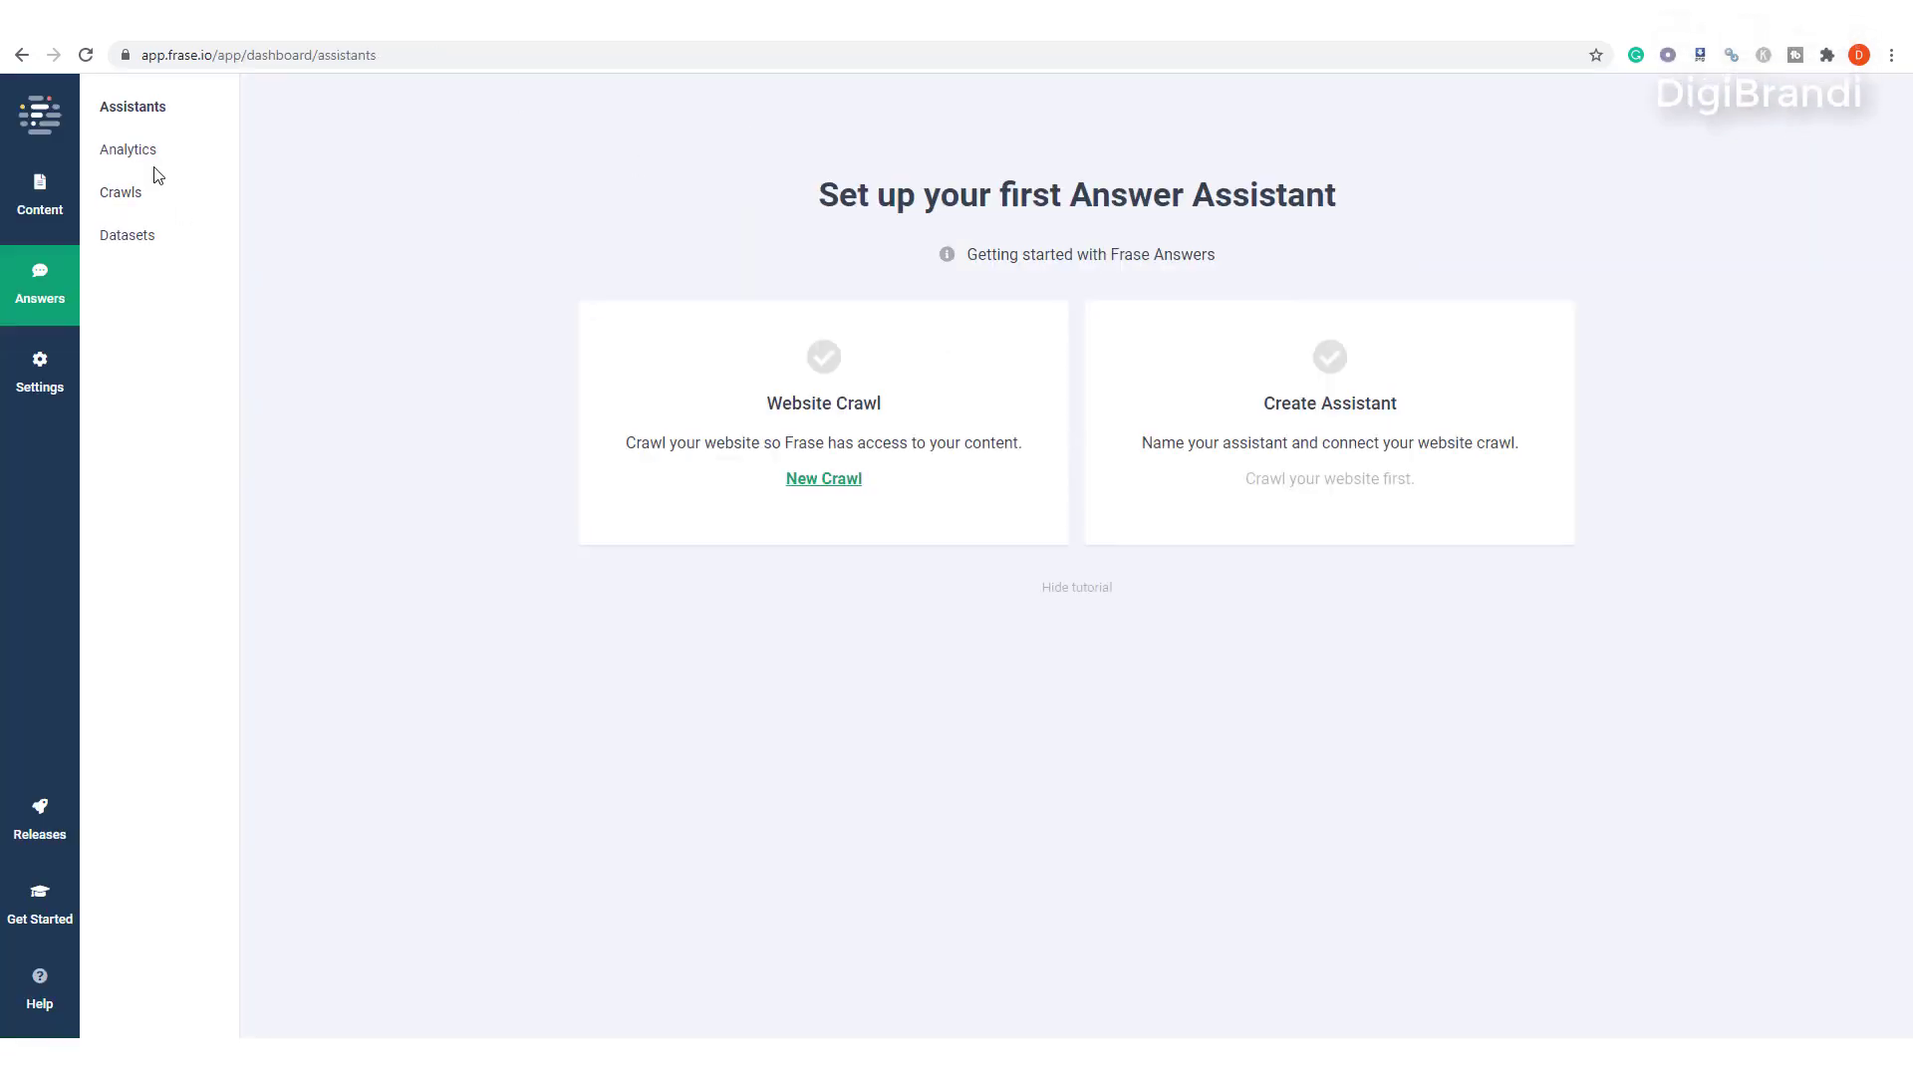
left_click(146, 165)
Review the Account, Team, Installation, Integrations and Subscription settings, highlighting the Answer Assistant and Schema Markup installation scripts.
left_click(30, 385)
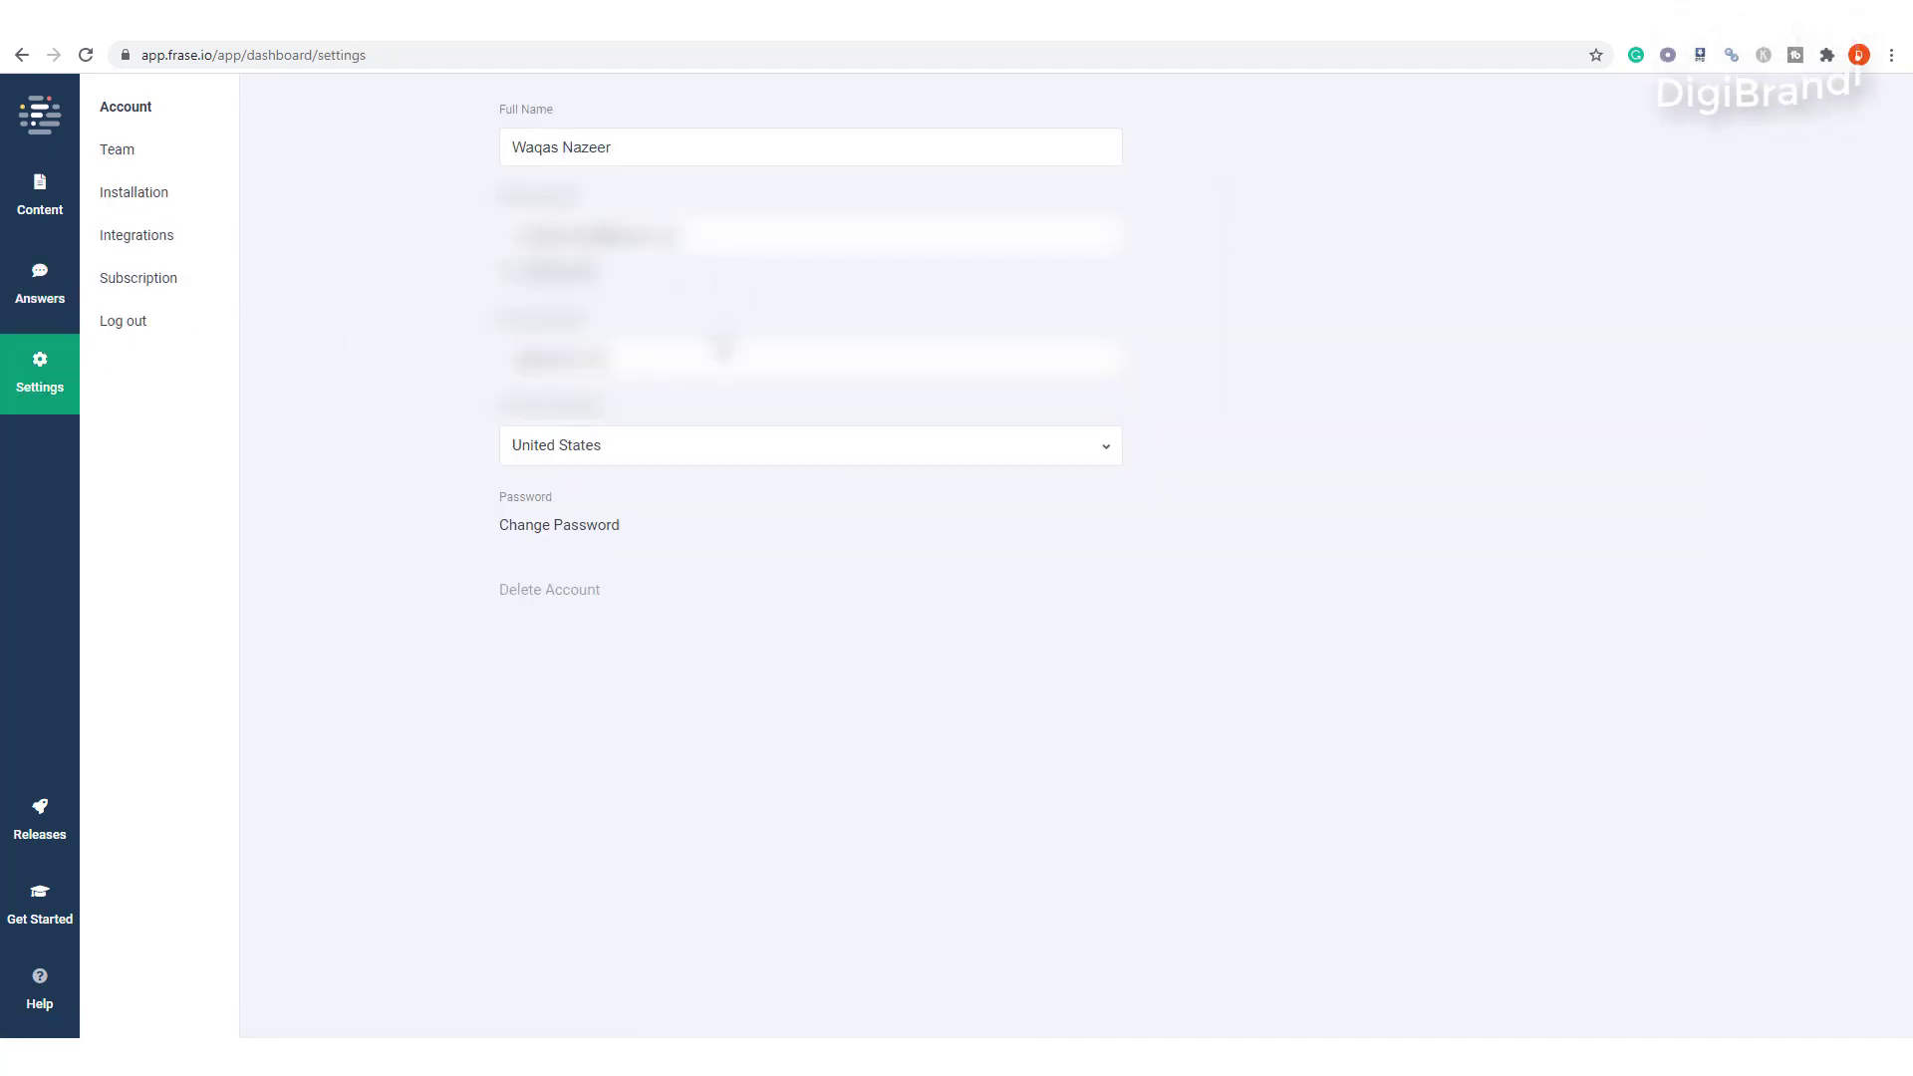
left_click(133, 154)
left_click(141, 192)
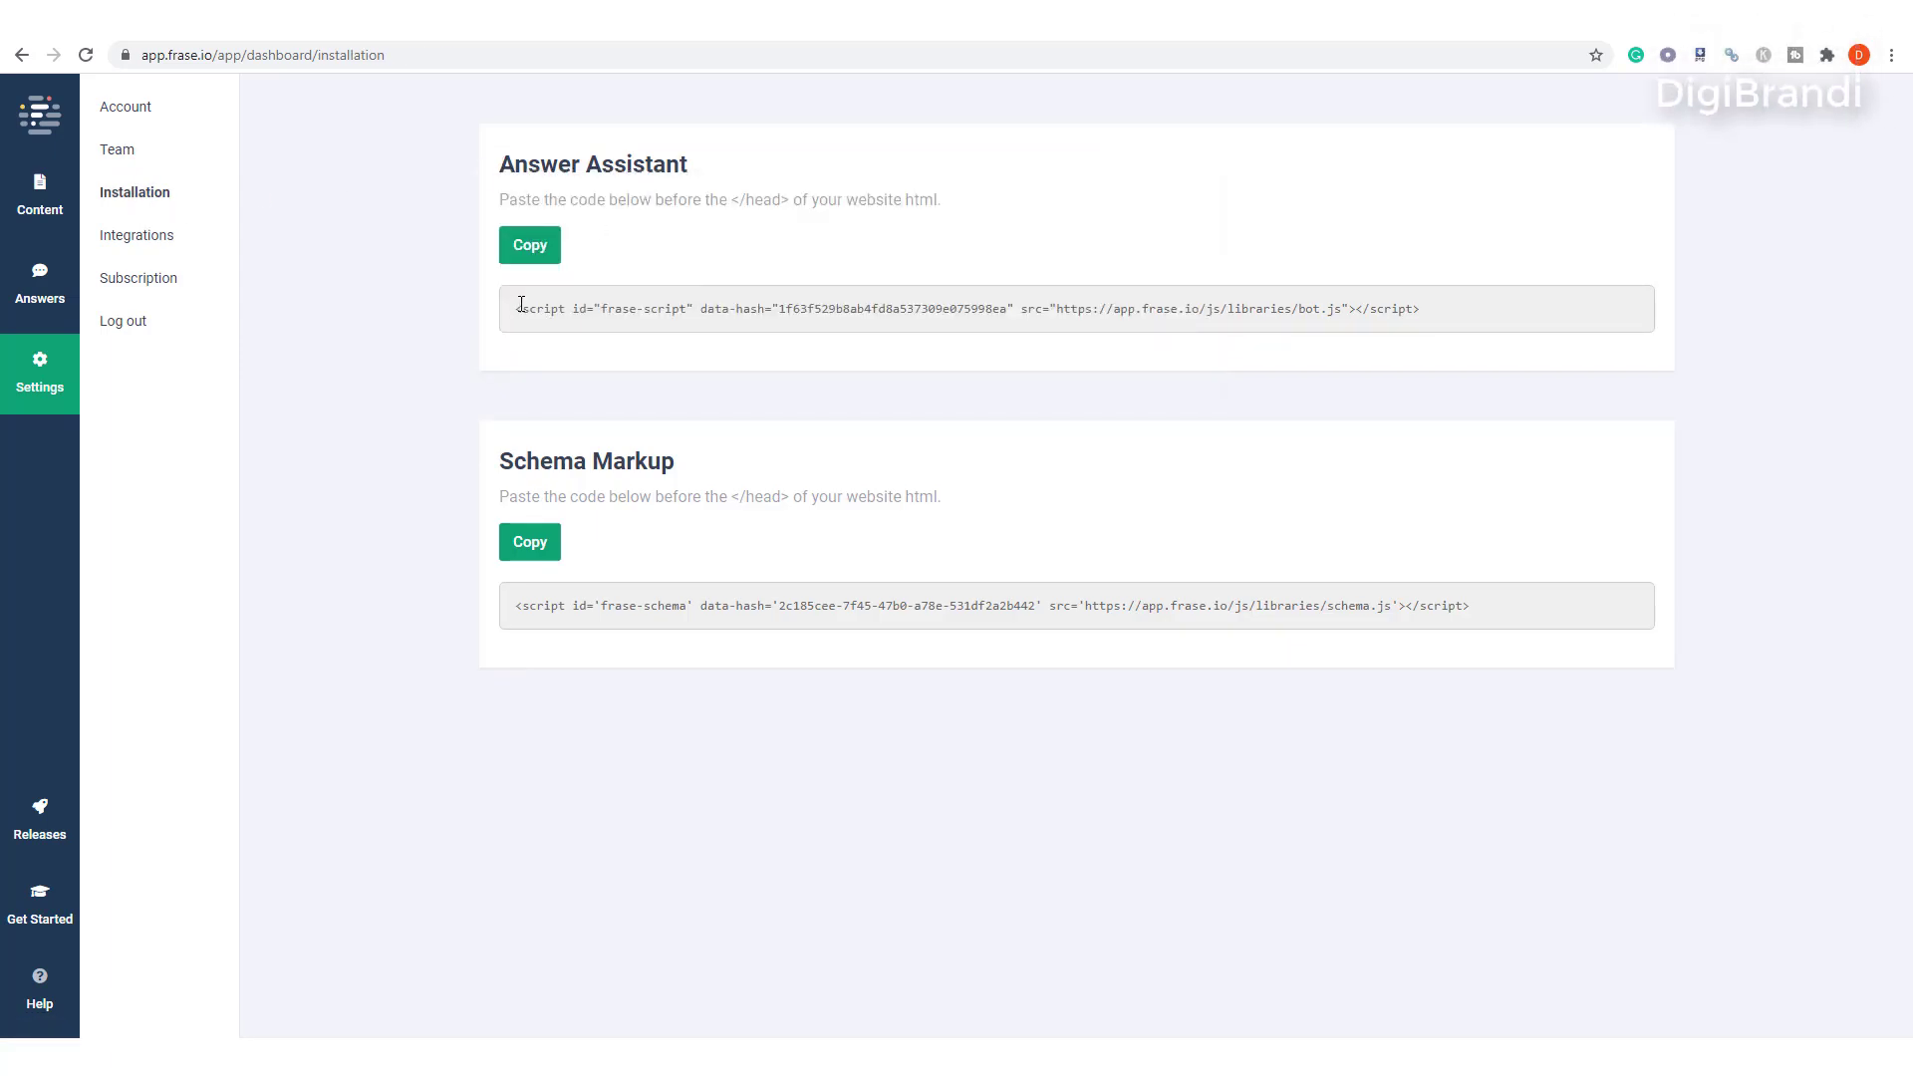
left_click_drag(517, 308, 1469, 304)
left_click(1467, 309)
left_click_drag(514, 606, 1419, 602)
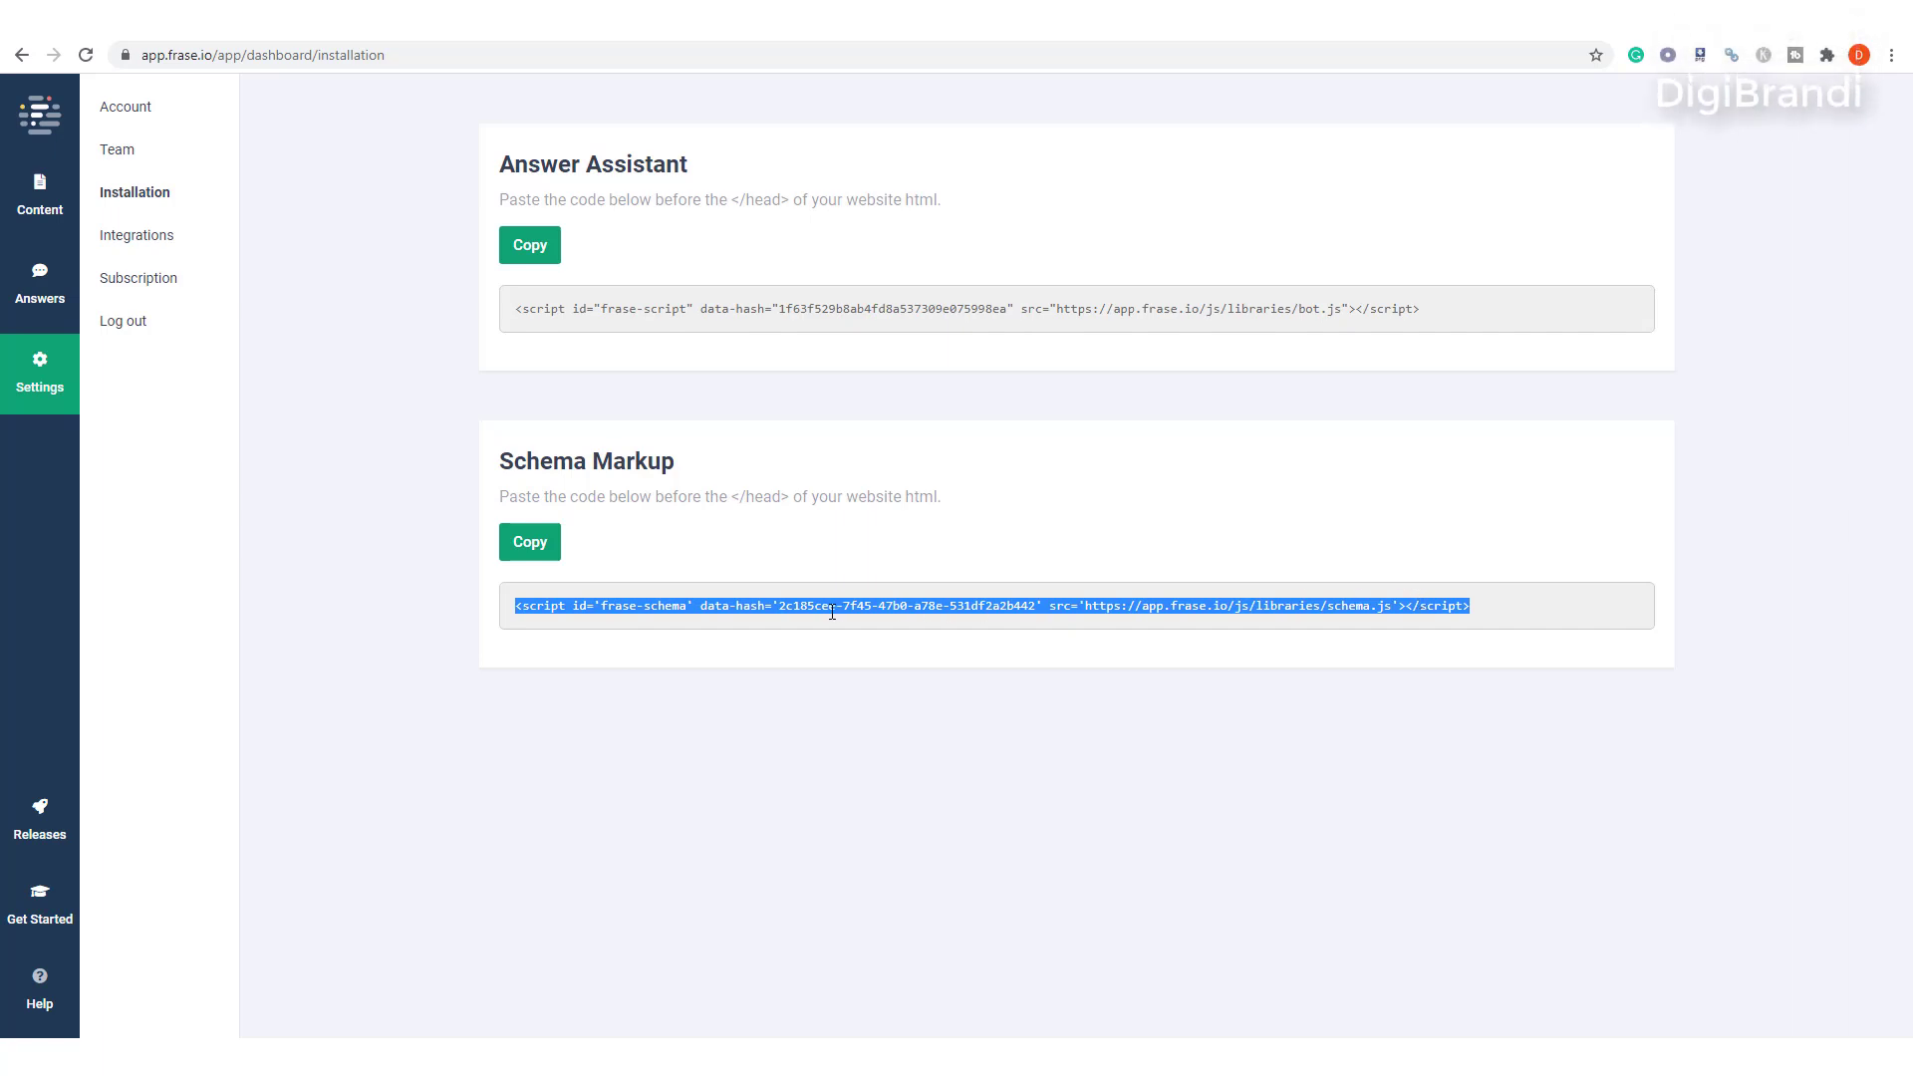
left_click(149, 246)
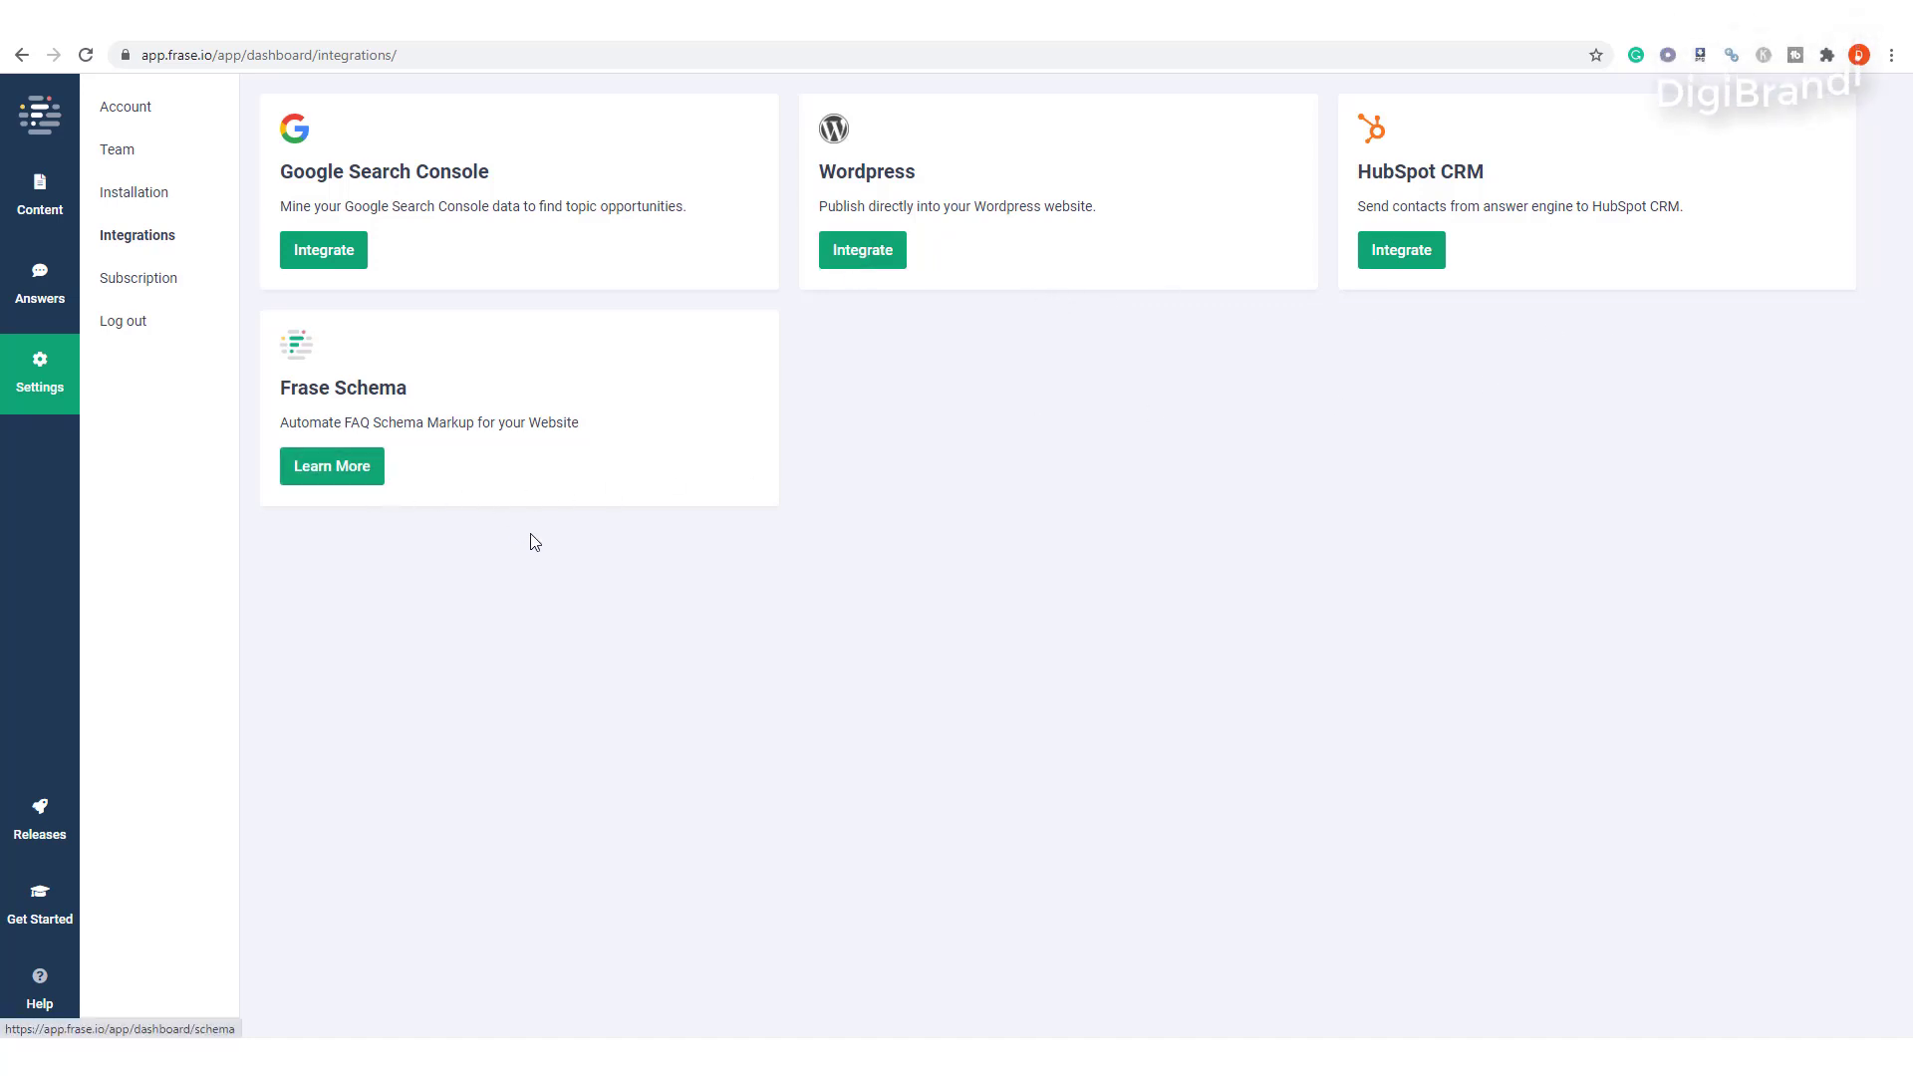
left_click(148, 285)
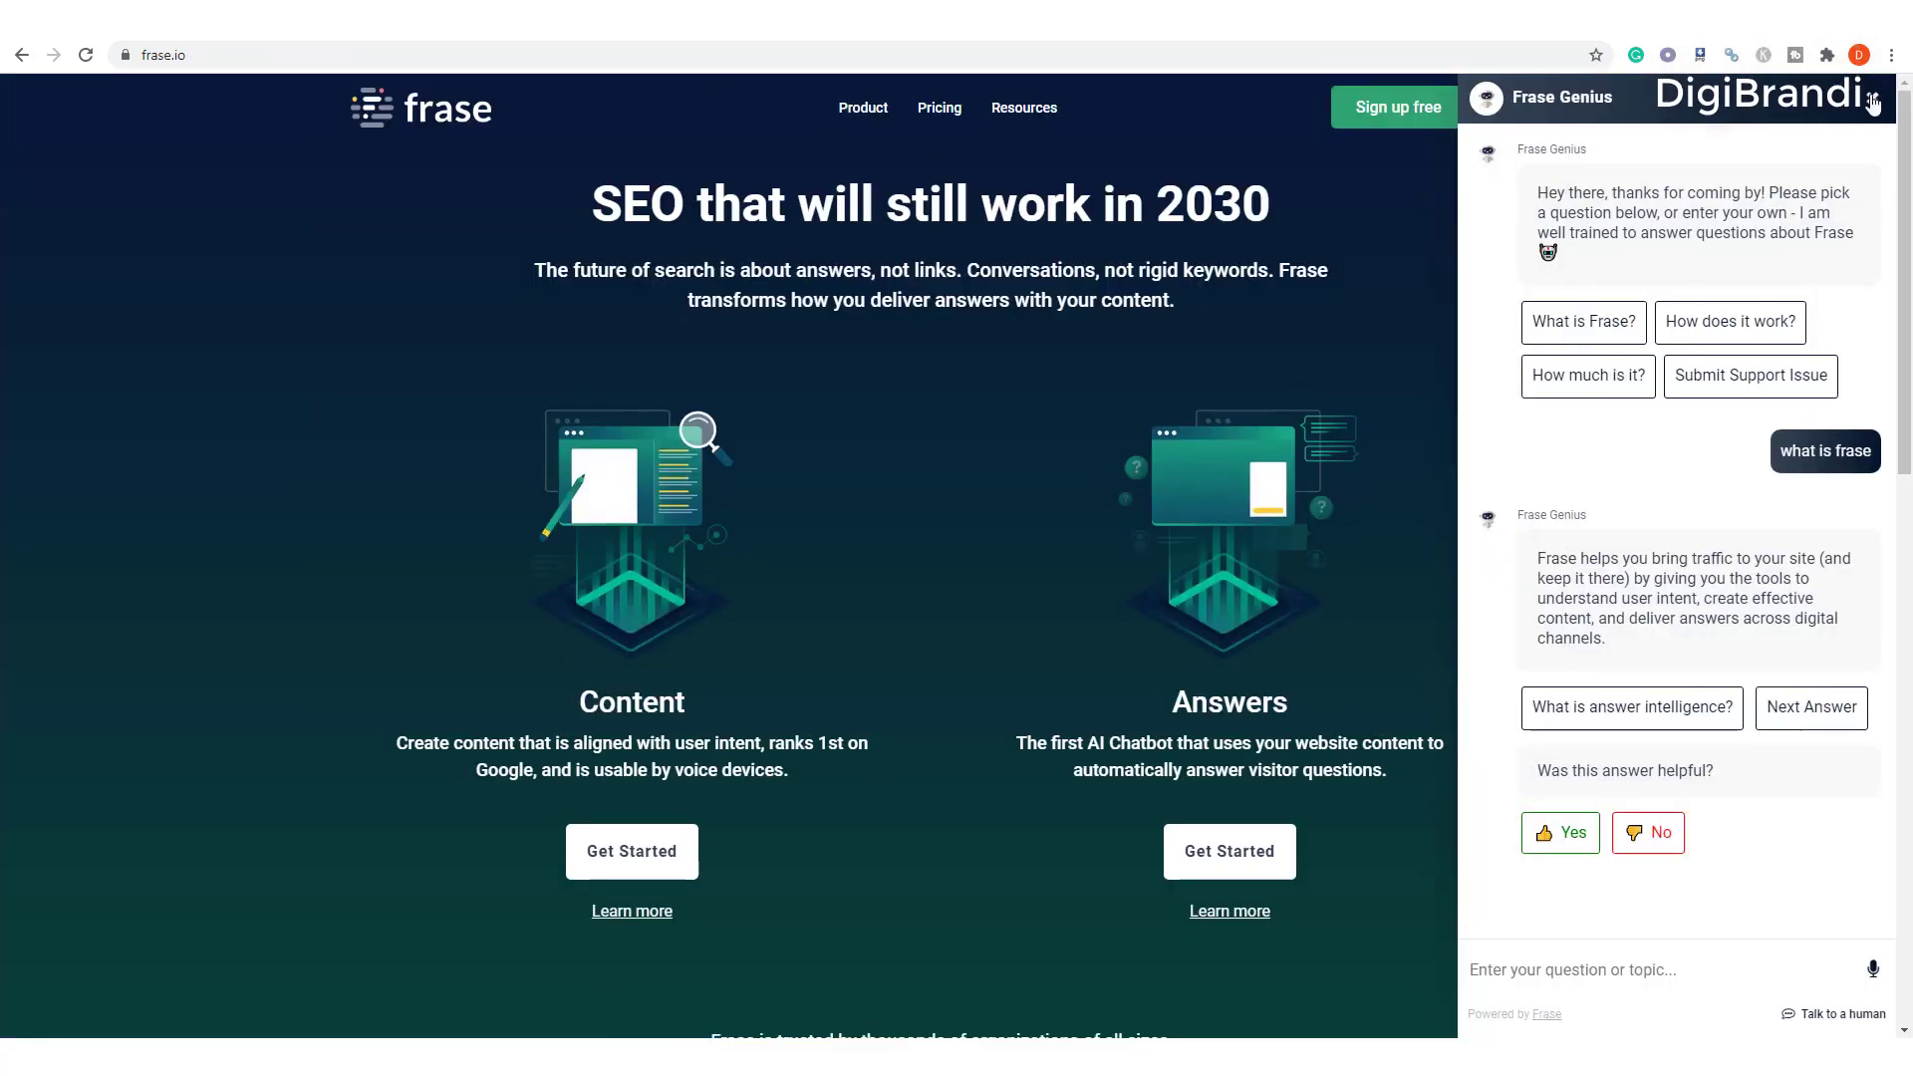
Close the Frase website's chat assistant, and review the Basic, Growth and Answer Engine pricing plans and the pricing FAQ.
left_click(1873, 102)
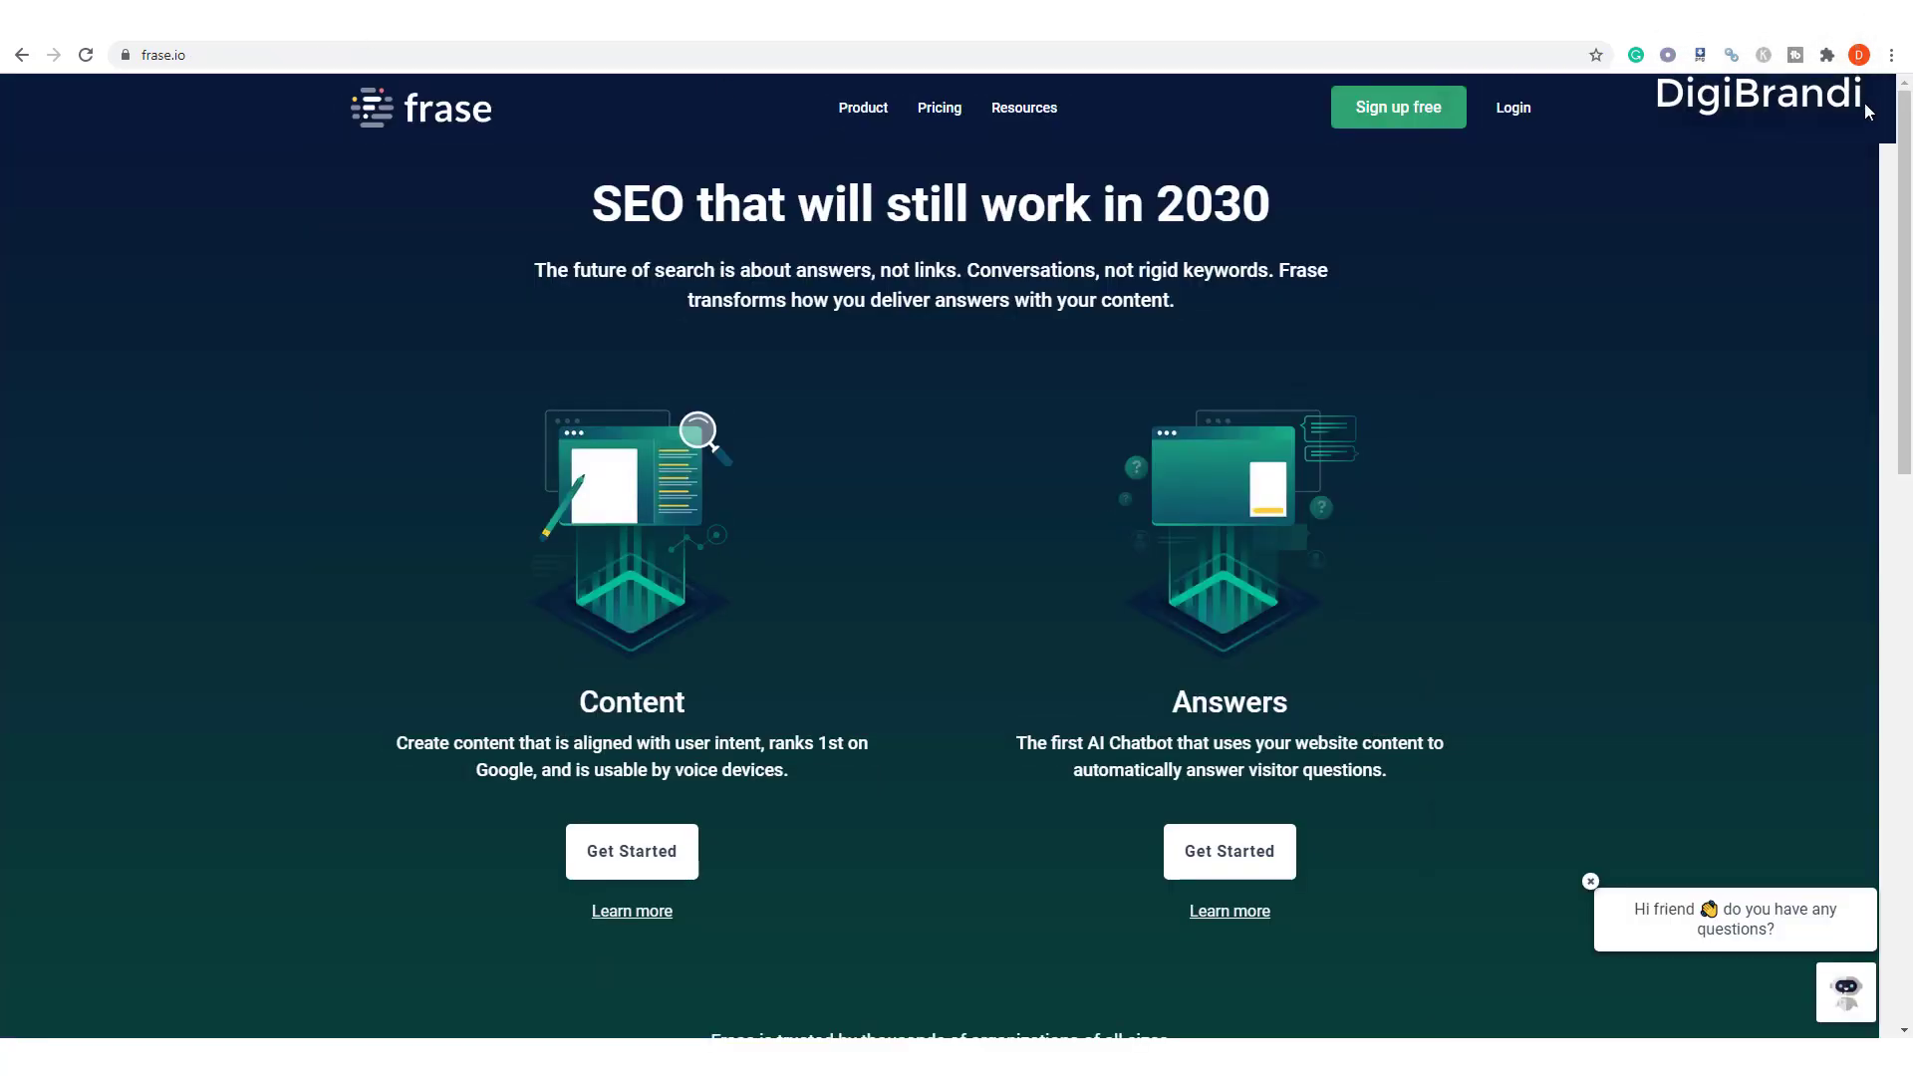
left_click(950, 114)
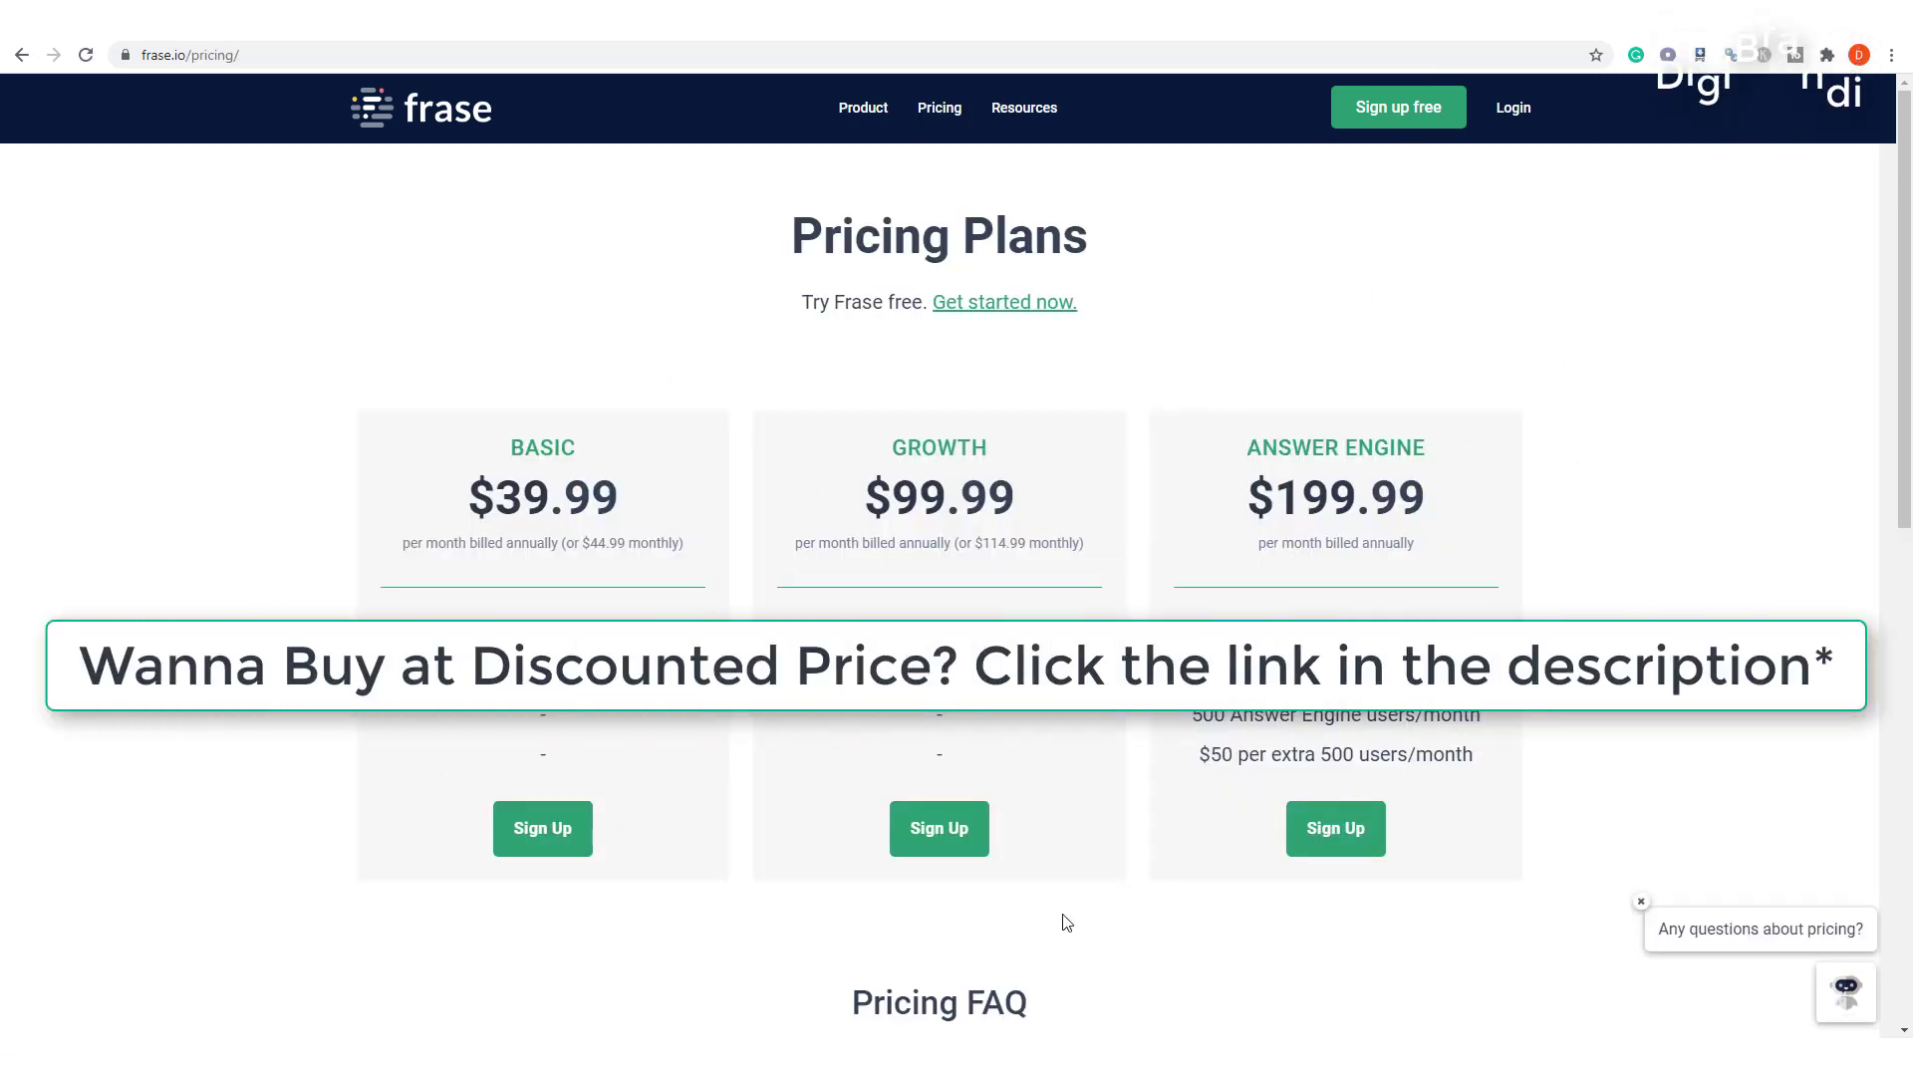
scroll(1067, 922, "down", 1)
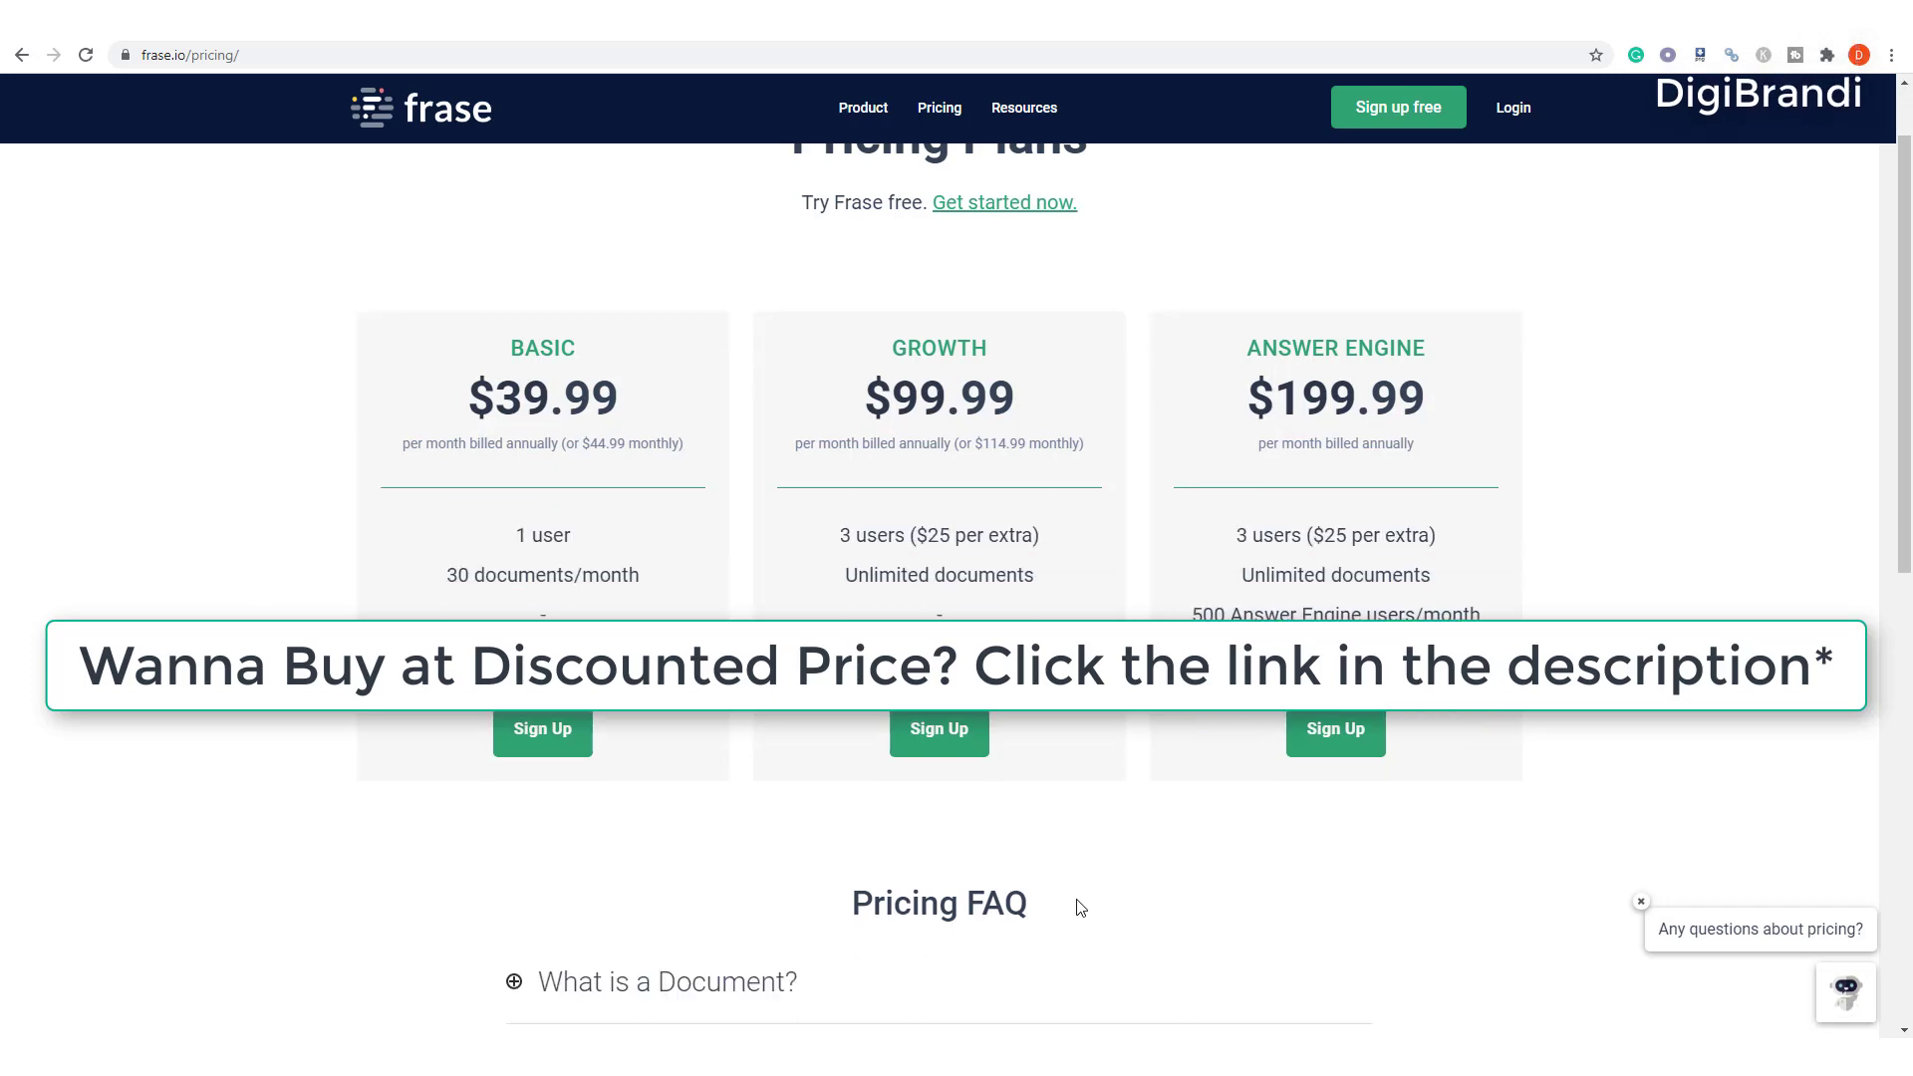
scroll(1081, 907, "down", 10)
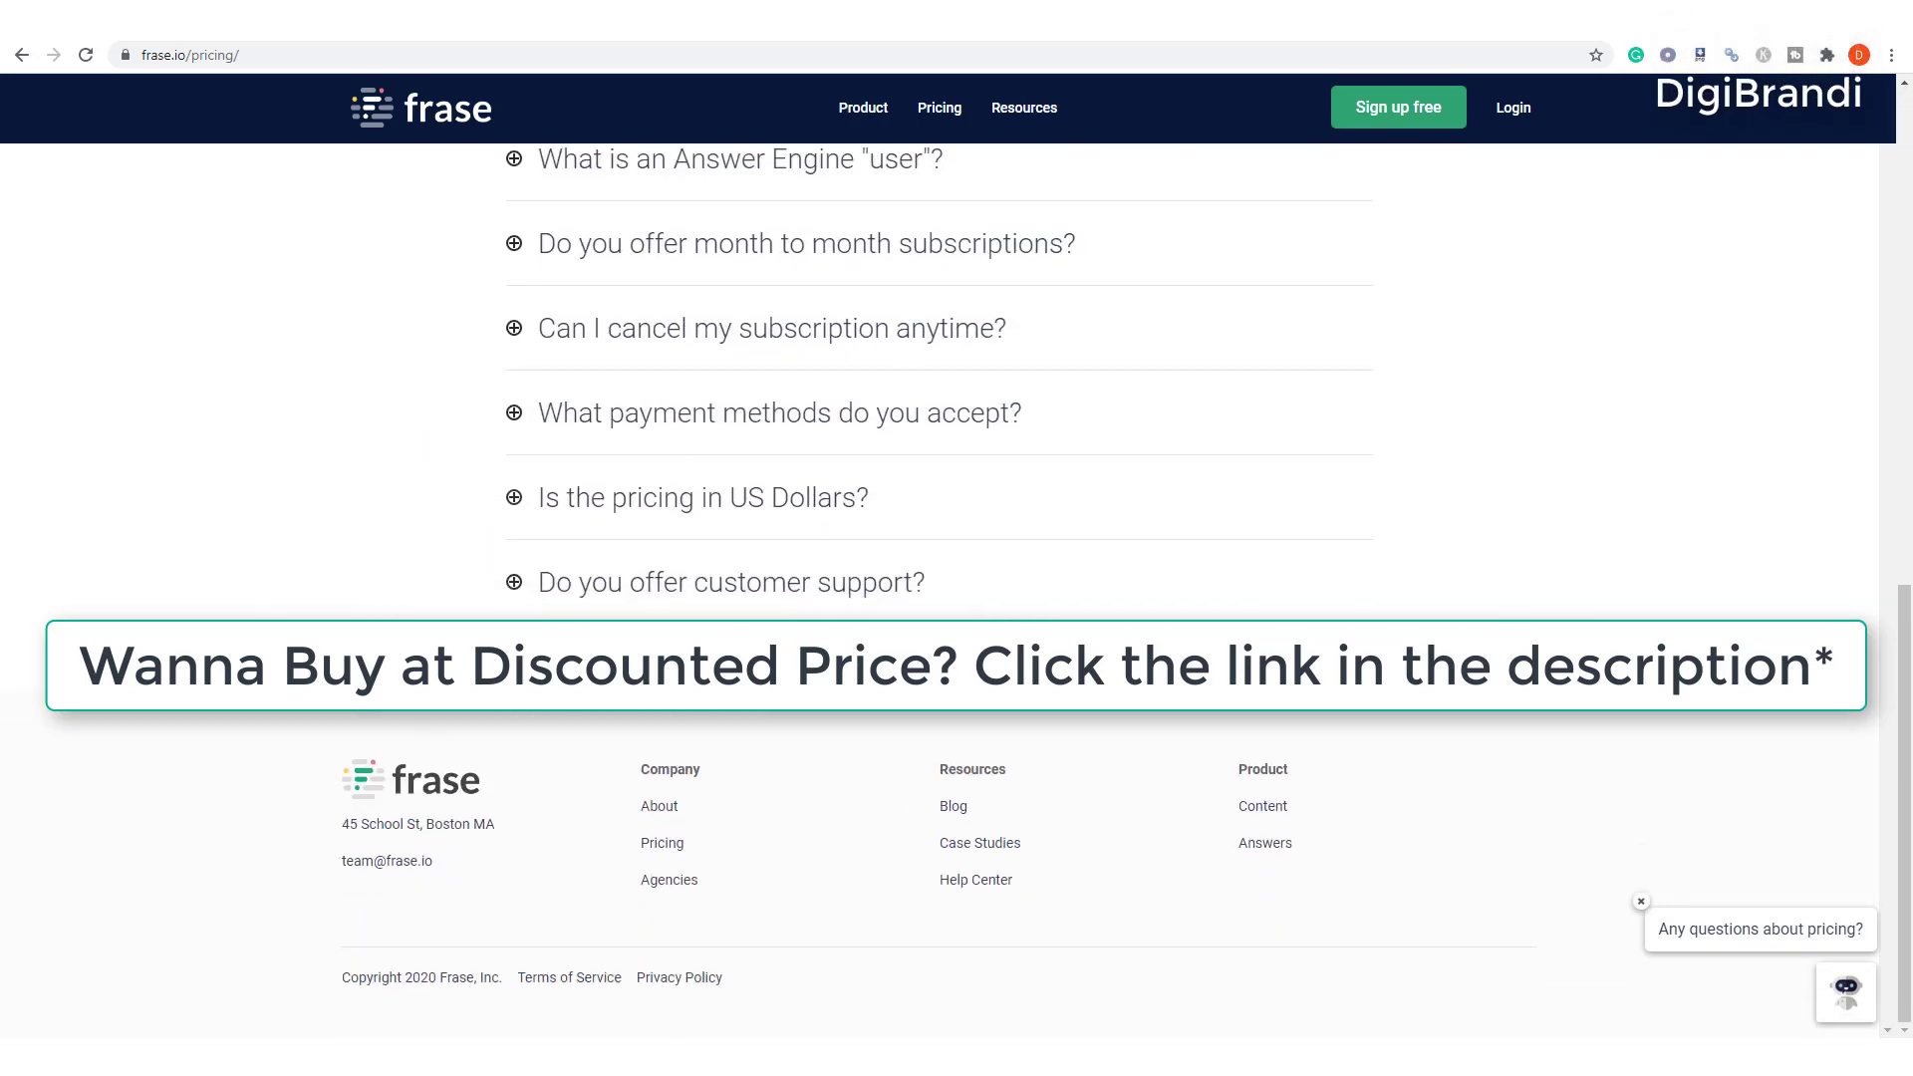
scroll(670, 782, "up", 12)
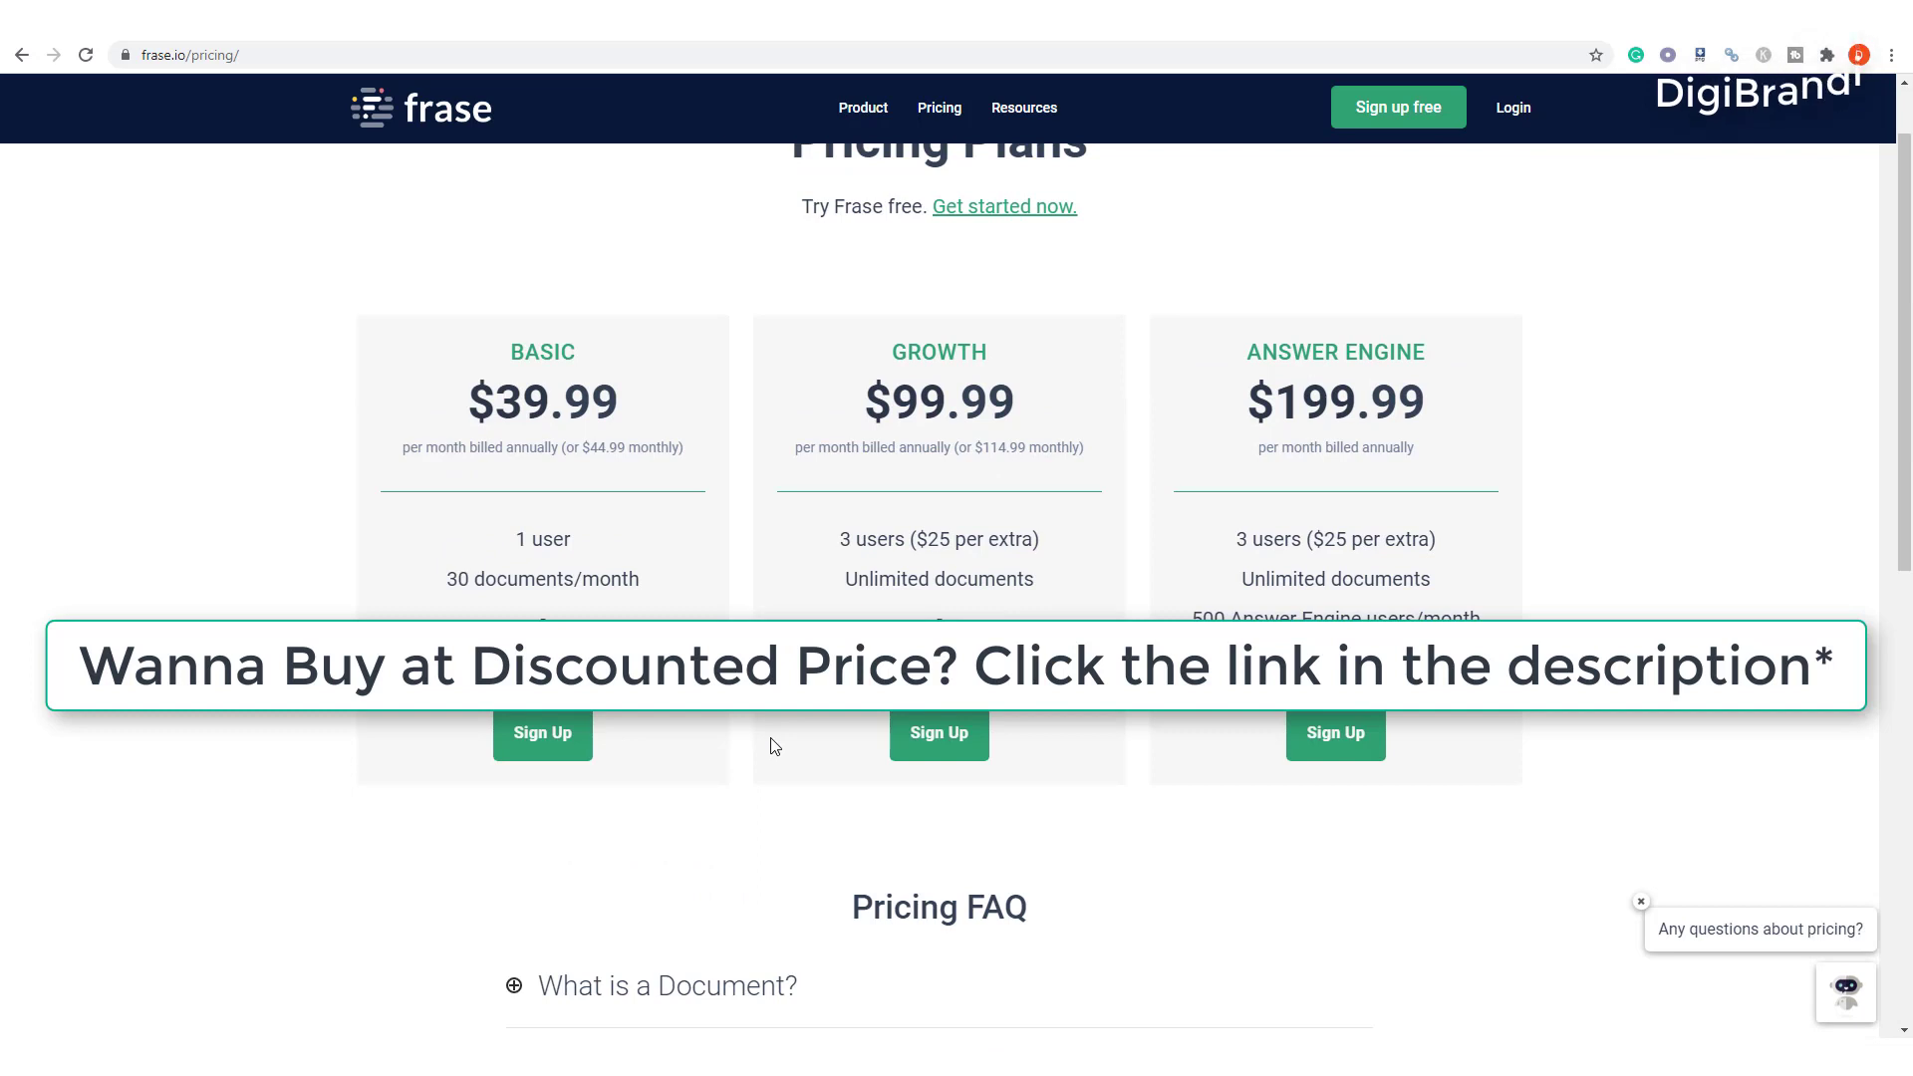
scroll(774, 746, "up", 1)
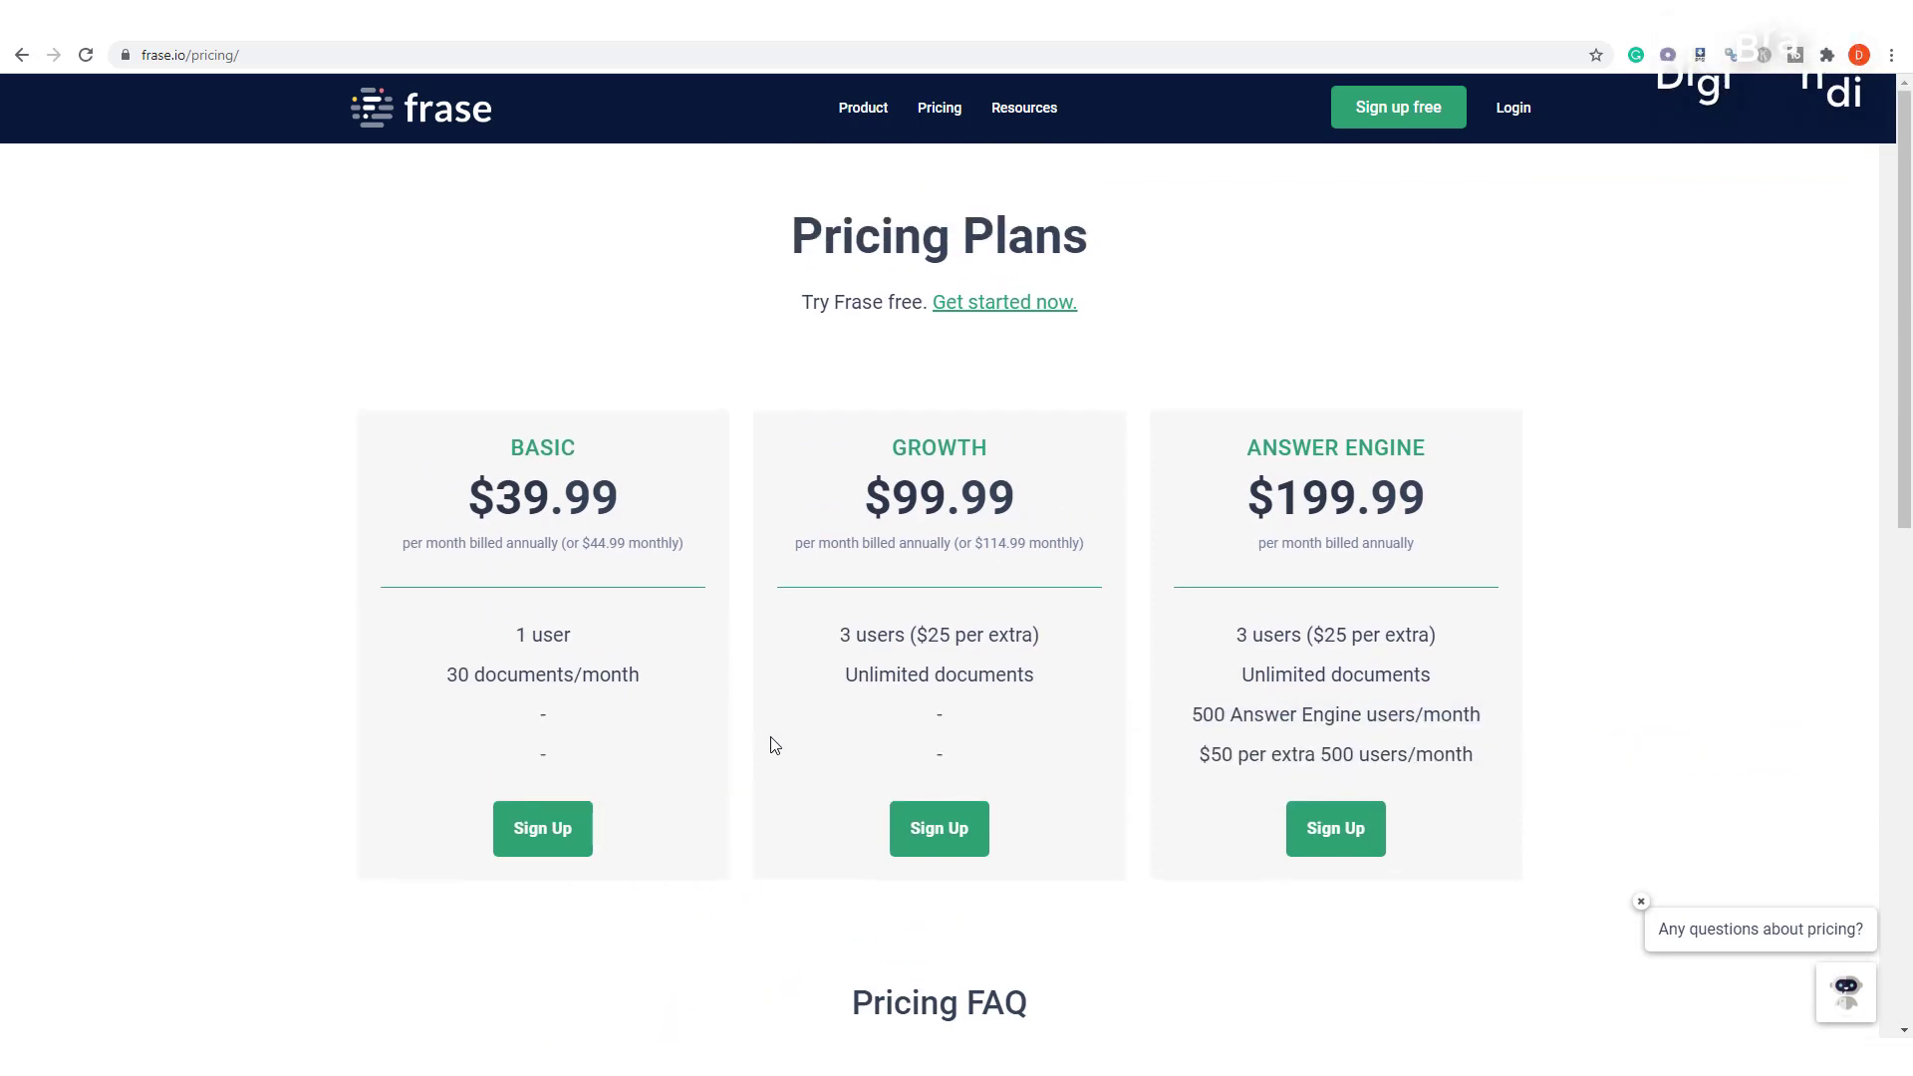